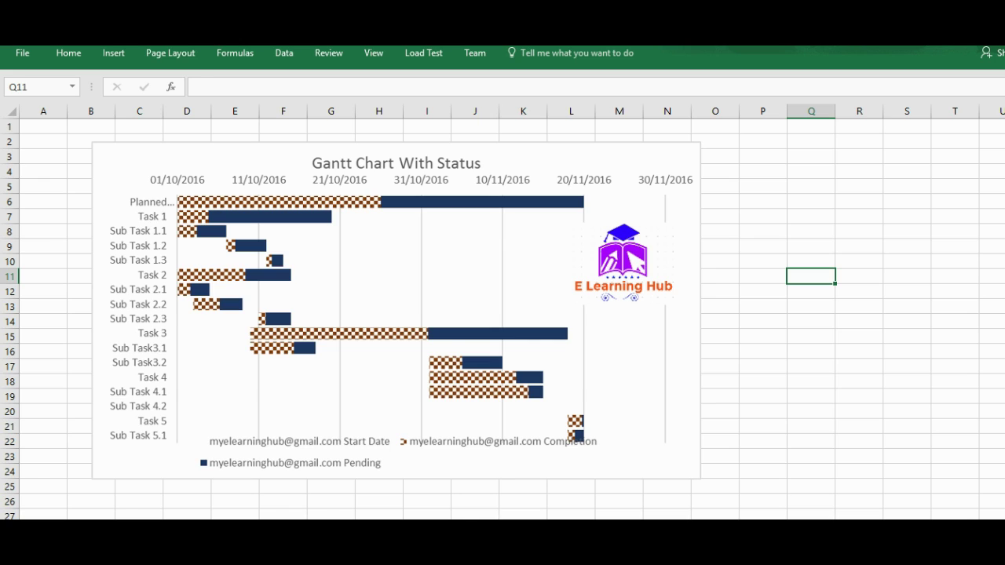
Examine the Planned Activity row in the task table, including its start date, end date and the formula behind its duration.
{"action": "left_click", "coordinate": [80, 295]}
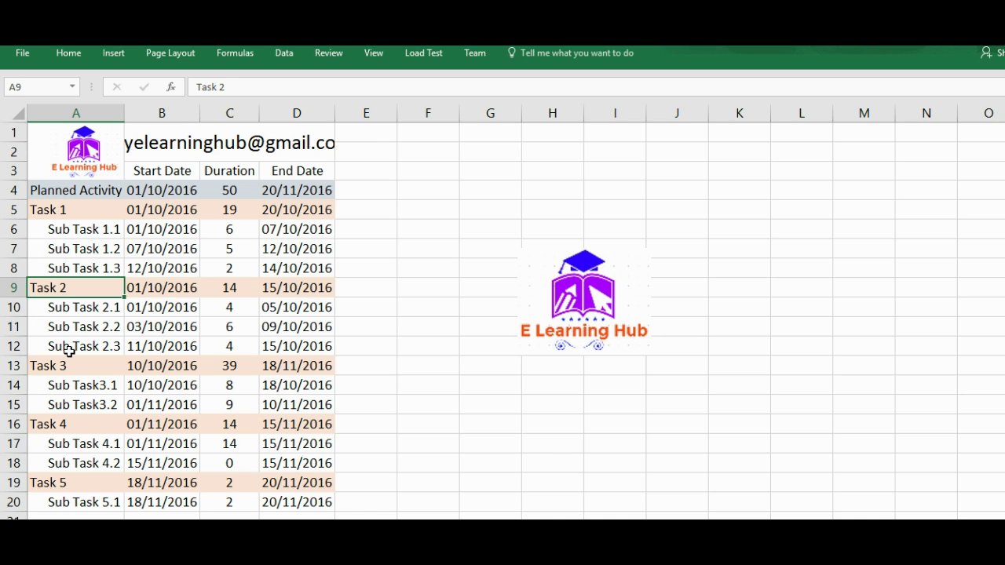
{"action": "left_click", "coordinate": [71, 195]}
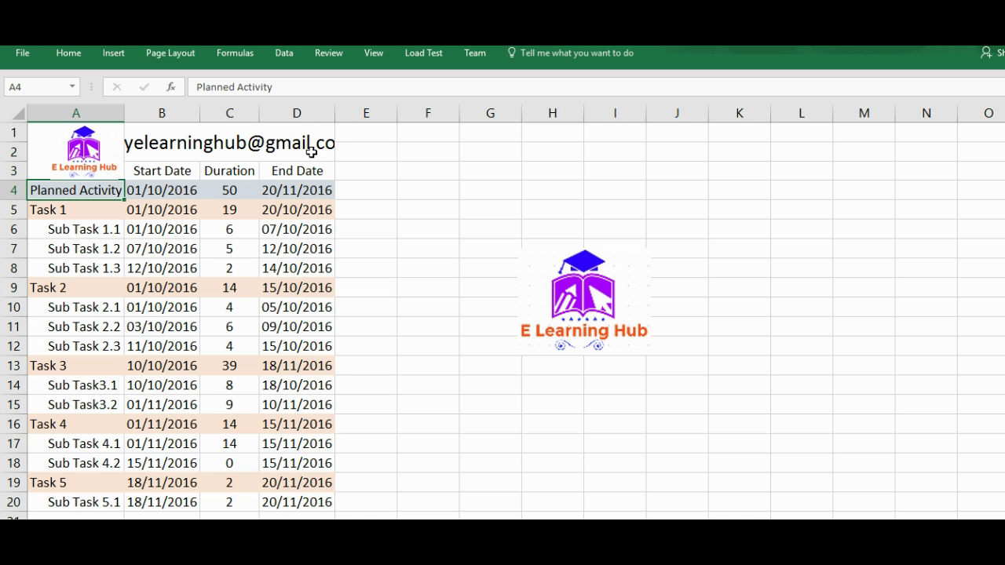
{"action": "left_click", "coordinate": [169, 183]}
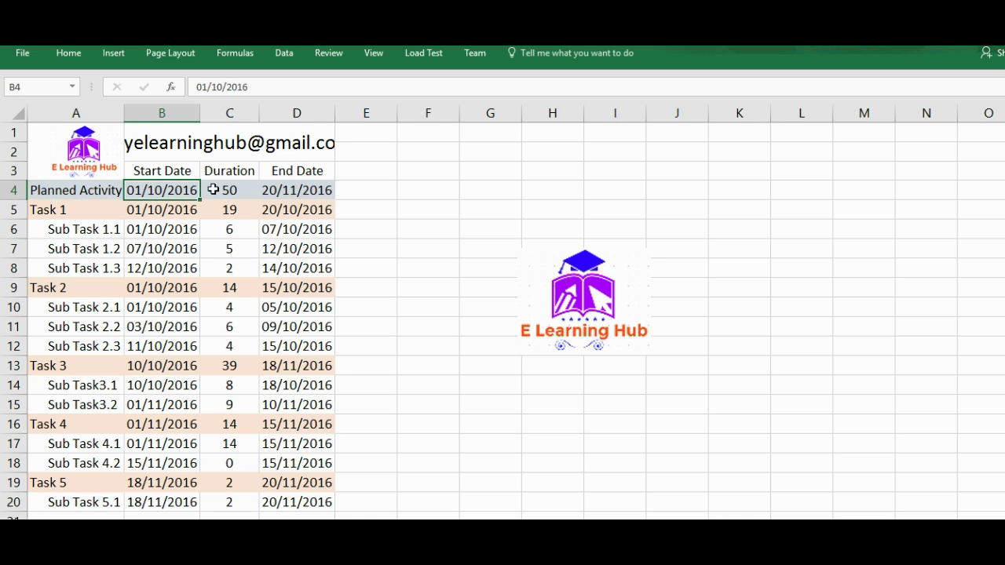
{"action": "left_click", "coordinate": [287, 192]}
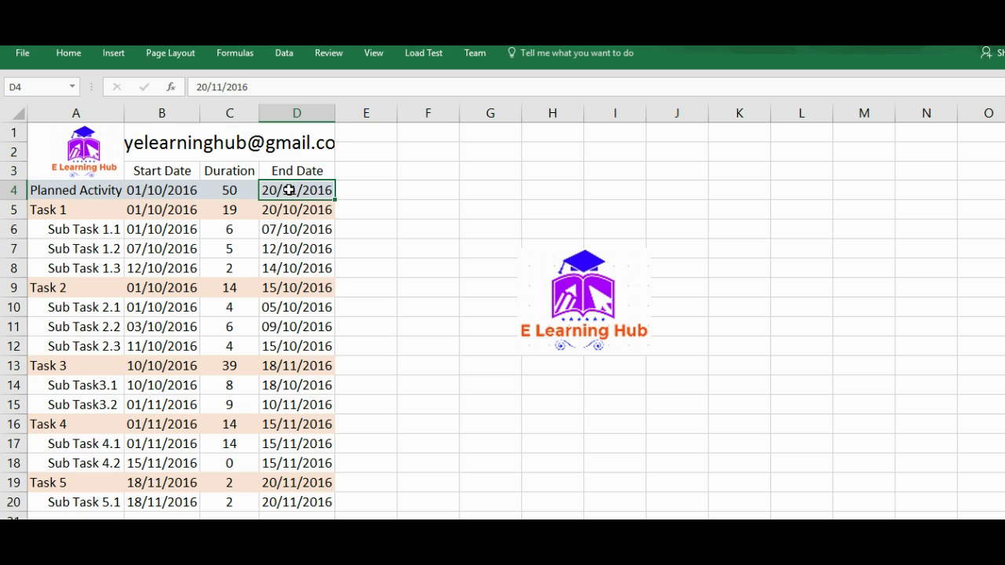
{"action": "left_click", "coordinate": [218, 190]}
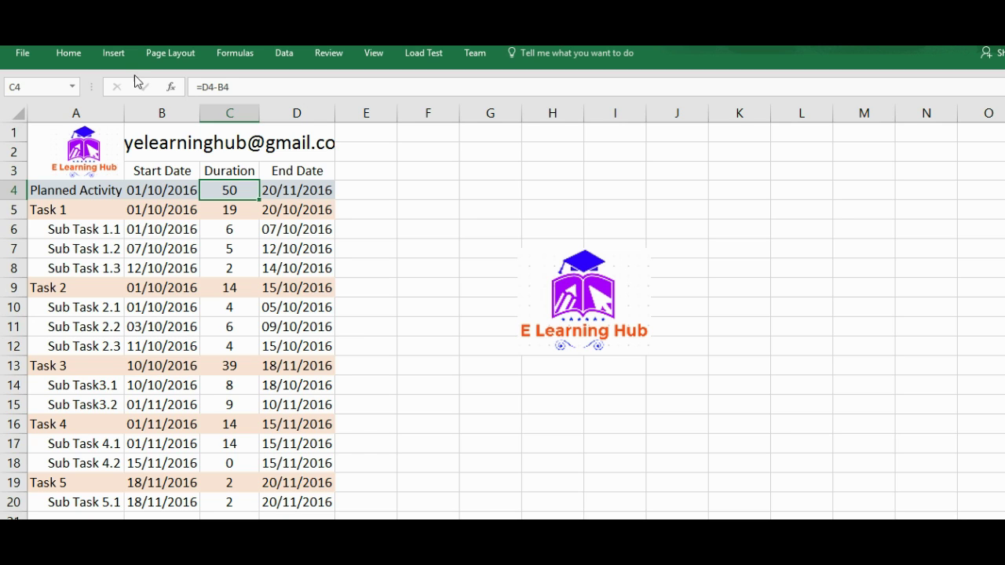
{"action": "left_click", "coordinate": [453, 221]}
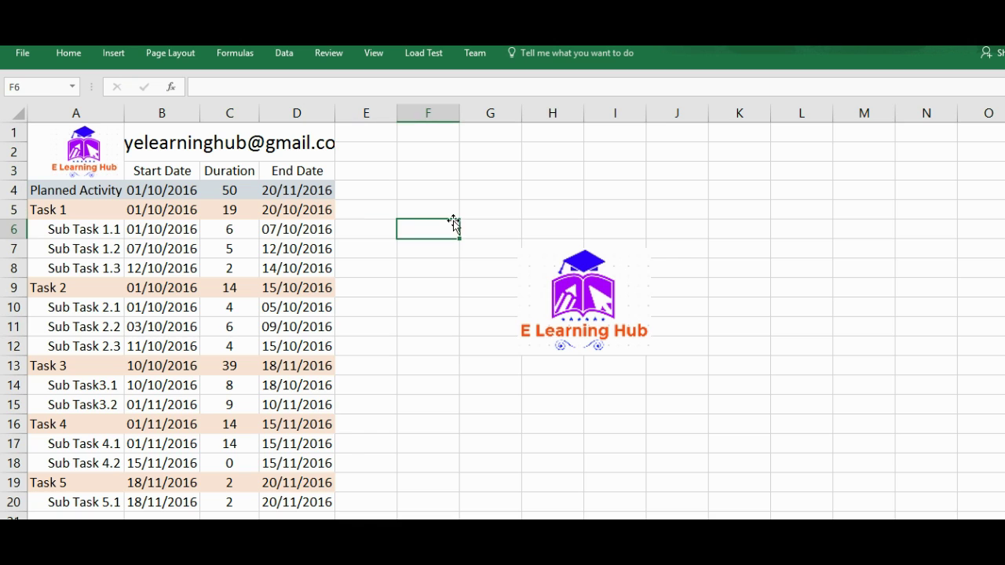
Move the large logo picture away to around column N and insert an empty 2-D stacked bar chart beside the task table.
{"action": "left_click_drag", "start_coordinate": [570, 291], "coordinate": [934, 174]}
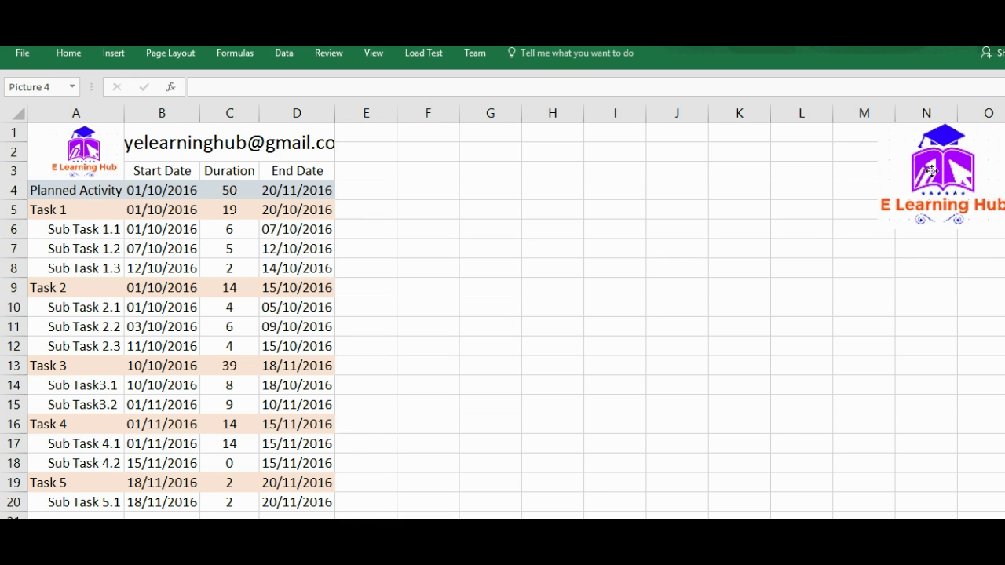
{"action": "left_click", "coordinate": [126, 58]}
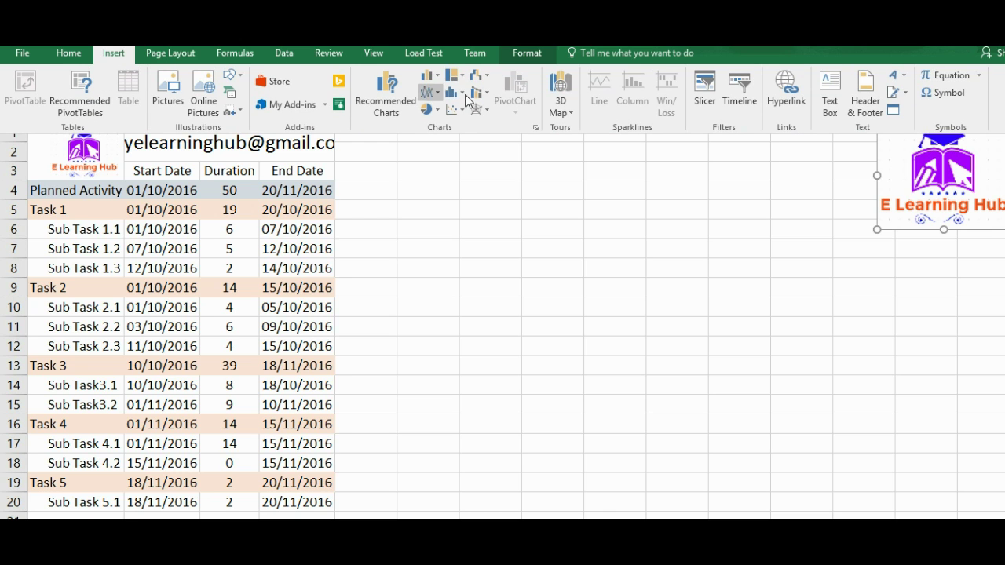
{"action": "left_click", "coordinate": [439, 77]}
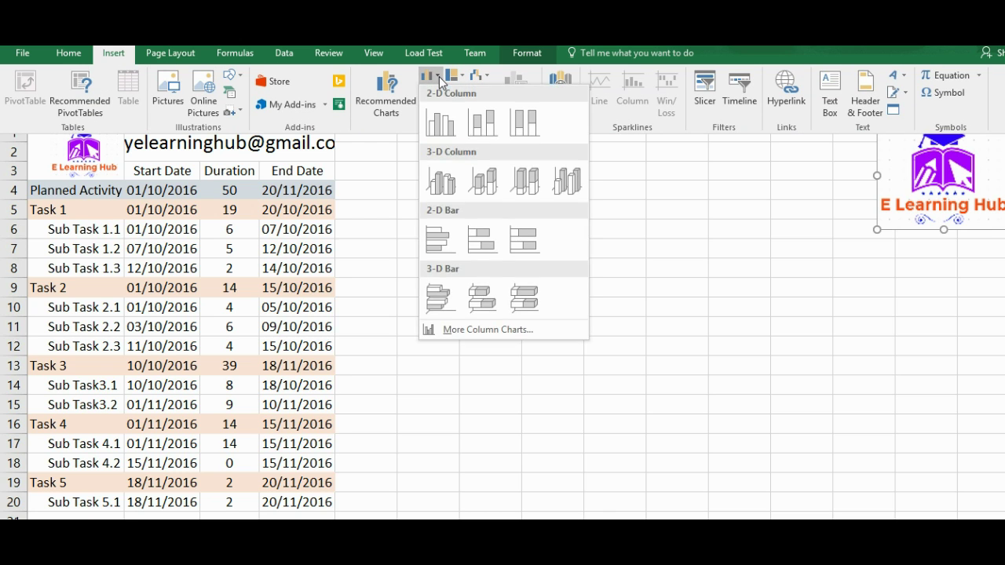
{"action": "left_click", "coordinate": [487, 251]}
{"action": "left_click_drag", "start_coordinate": [488, 252], "coordinate": [563, 233]}
Add a data series to the empty chart, named from the Start Date header B3 with values from B4:B20.
{"action": "right_click", "coordinate": [563, 233]}
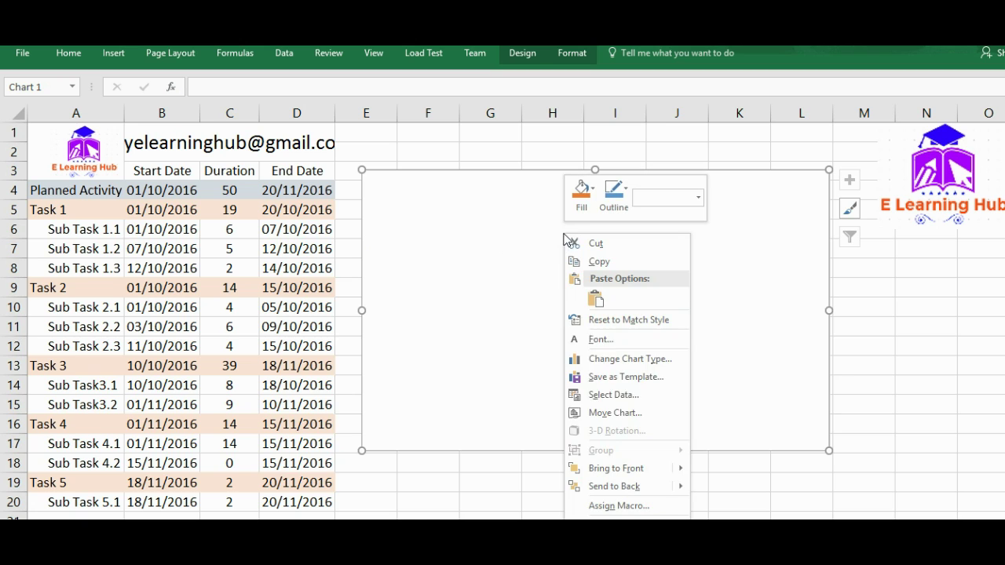
{"action": "left_click", "coordinate": [594, 400]}
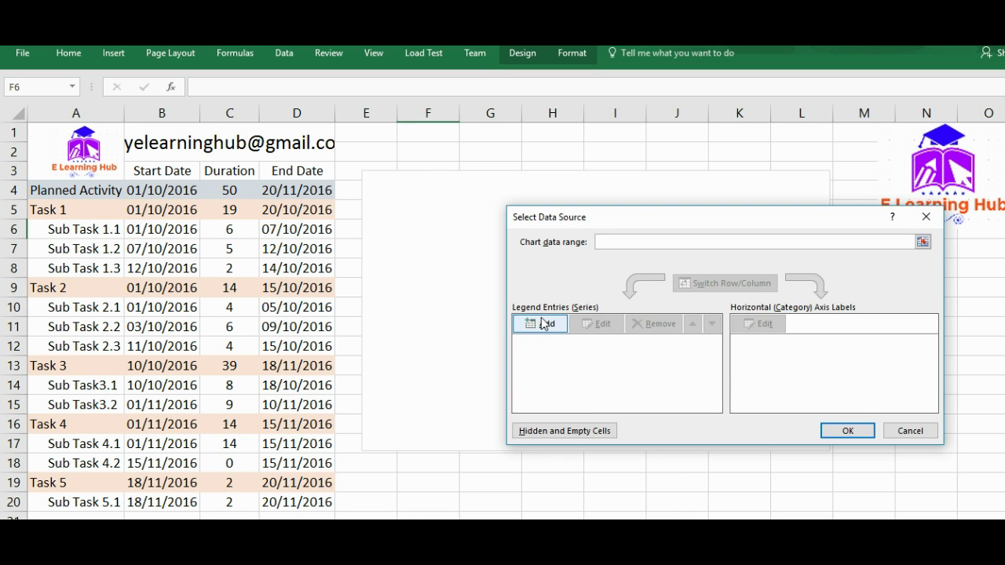
{"action": "left_click", "coordinate": [543, 325]}
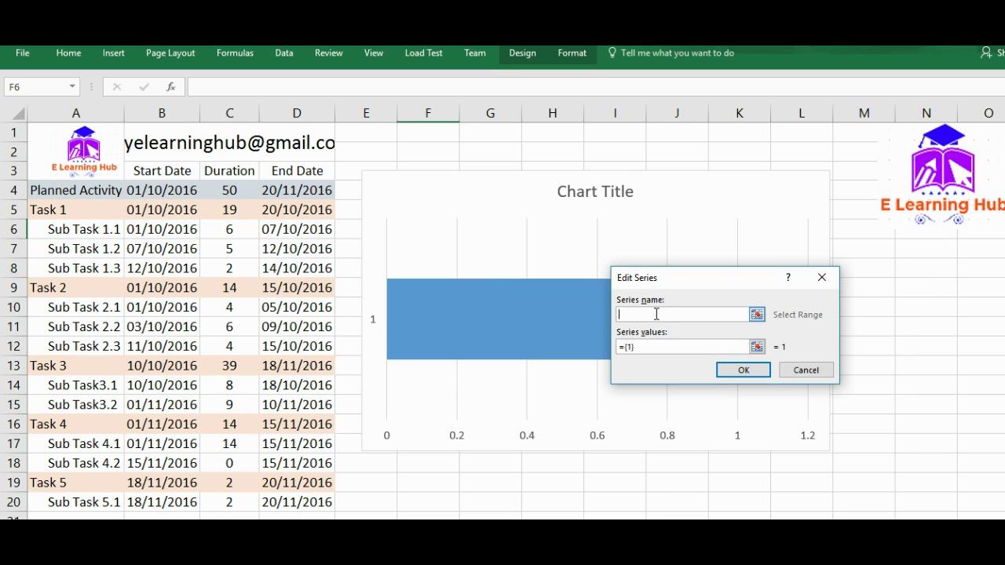
{"action": "left_click", "coordinate": [167, 167]}
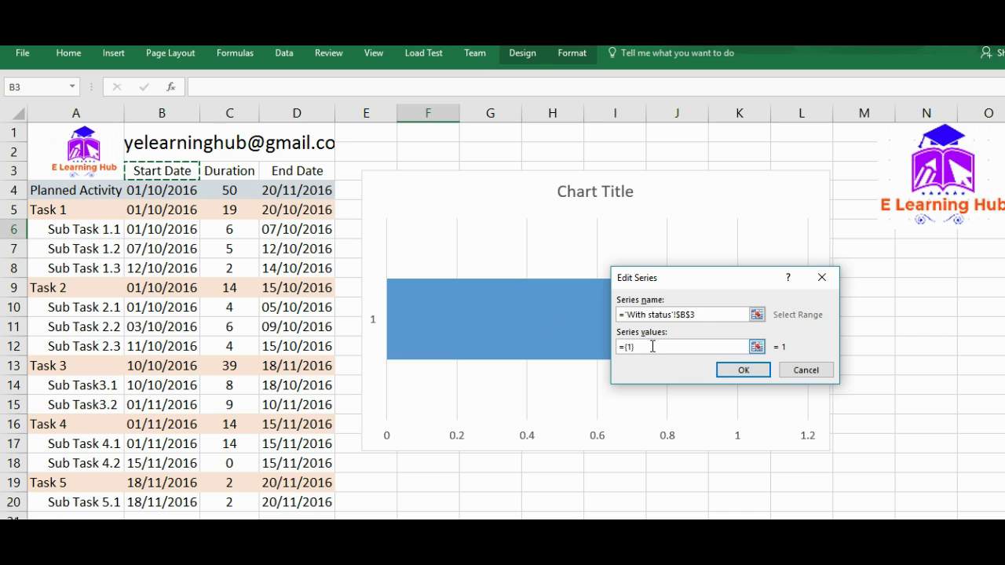
{"action": "left_click_drag", "start_coordinate": [652, 346], "coordinate": [608, 347]}
{"action": "key", "text": "BackSpace"}
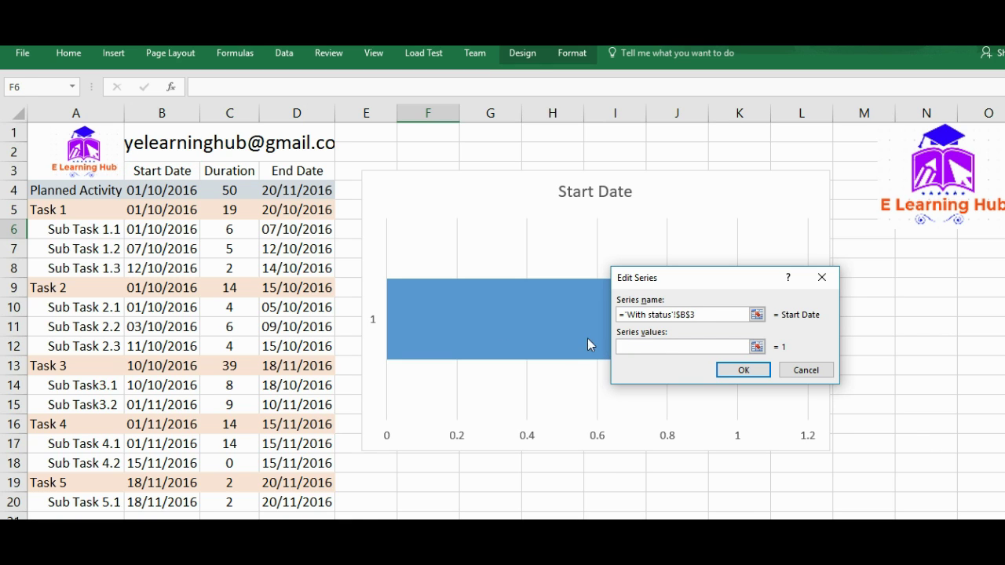
{"action": "left_click_drag", "start_coordinate": [154, 190], "coordinate": [178, 496]}
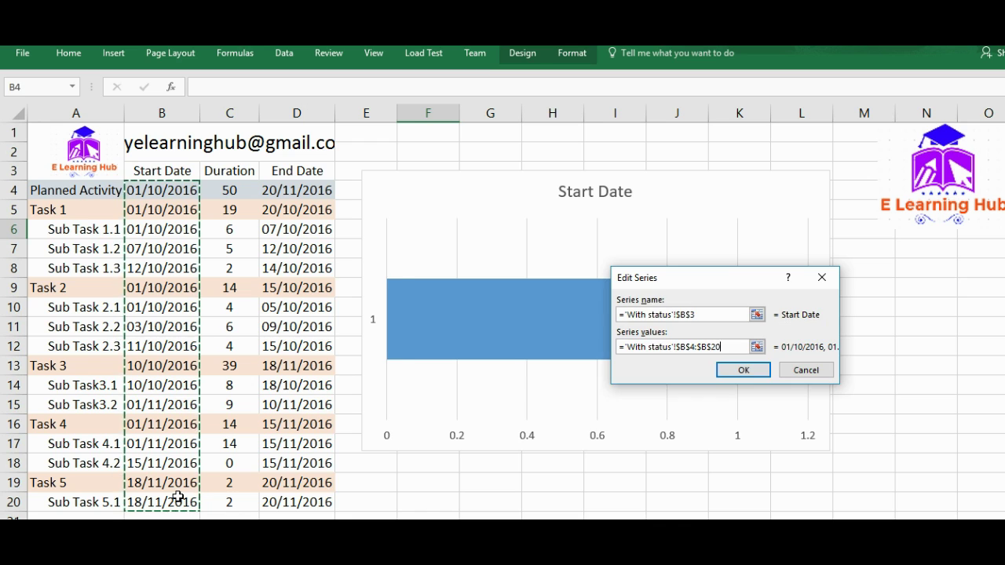
{"action": "left_click", "coordinate": [743, 370]}
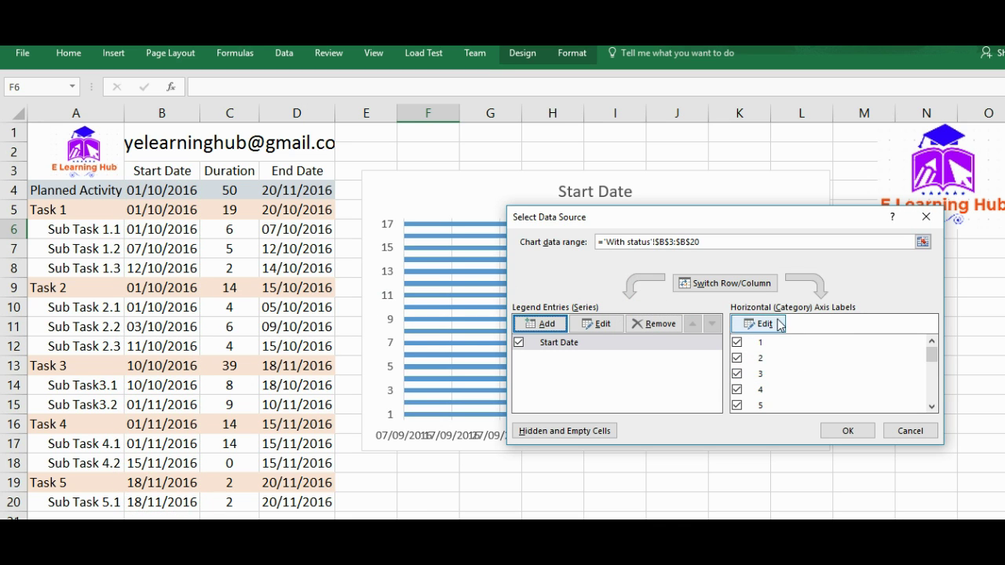
Set the chart's category axis labels to the task names in A4:A20.
{"action": "left_click", "coordinate": [779, 324]}
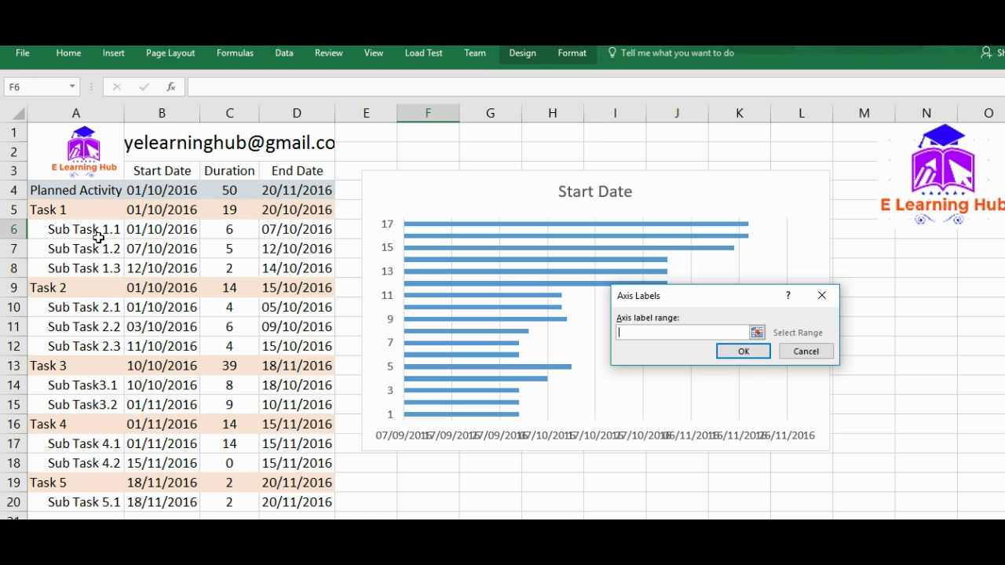
{"action": "left_click_drag", "start_coordinate": [83, 189], "coordinate": [93, 508]}
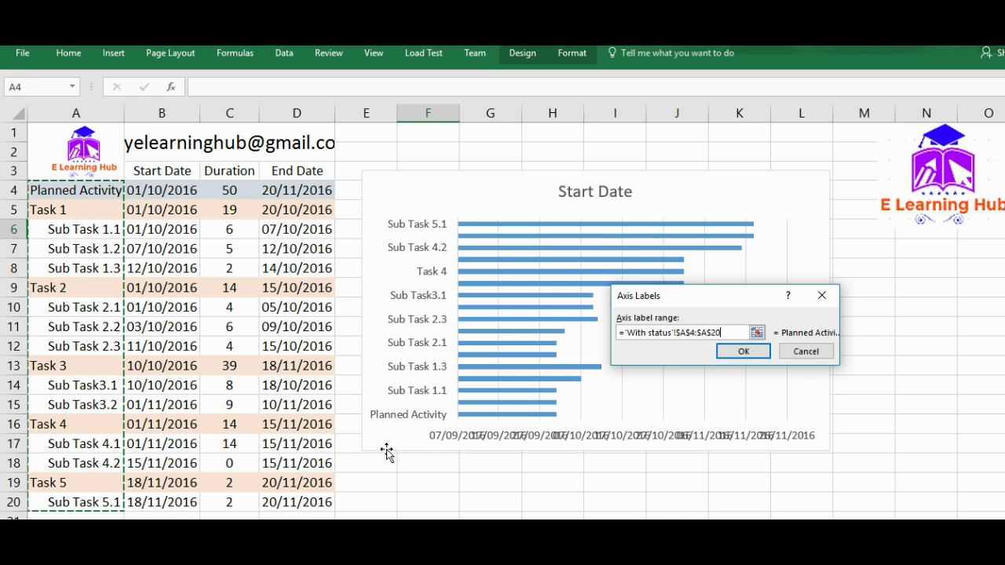
{"action": "left_click", "coordinate": [747, 353]}
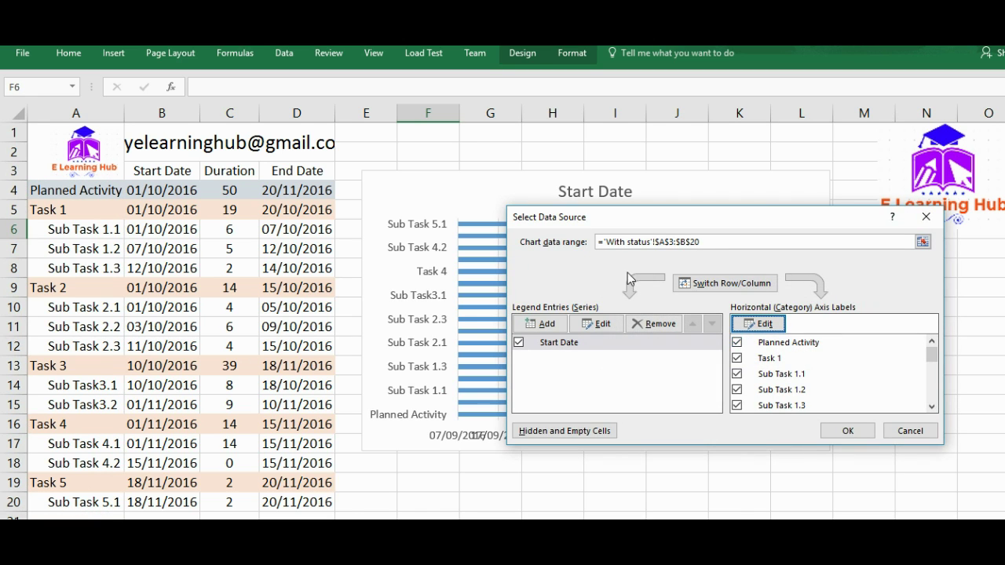
Add a second chart series named from the Duration header C3 with values from C4:C20, and accept the data source.
{"action": "left_click", "coordinate": [559, 325]}
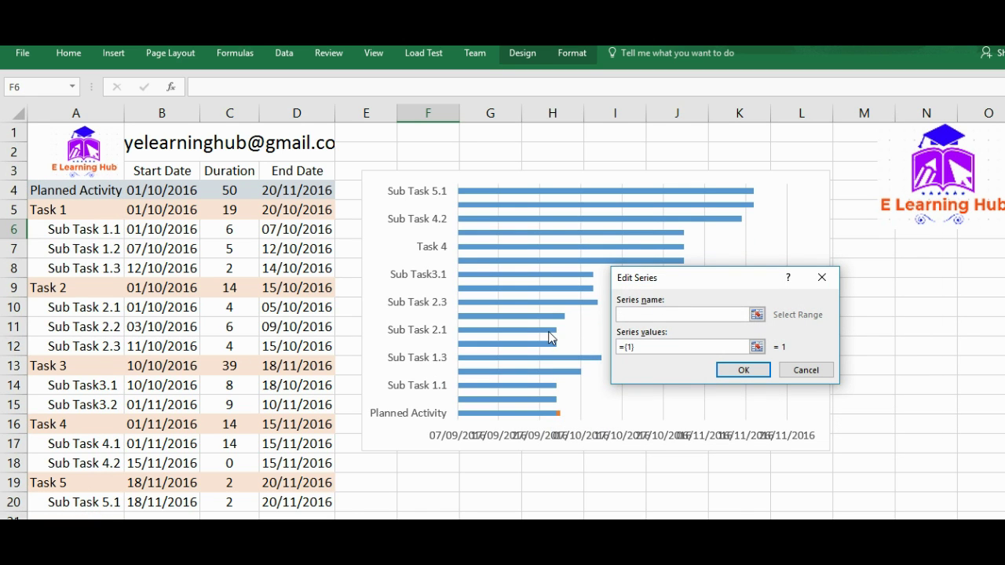
{"action": "left_click", "coordinate": [228, 170]}
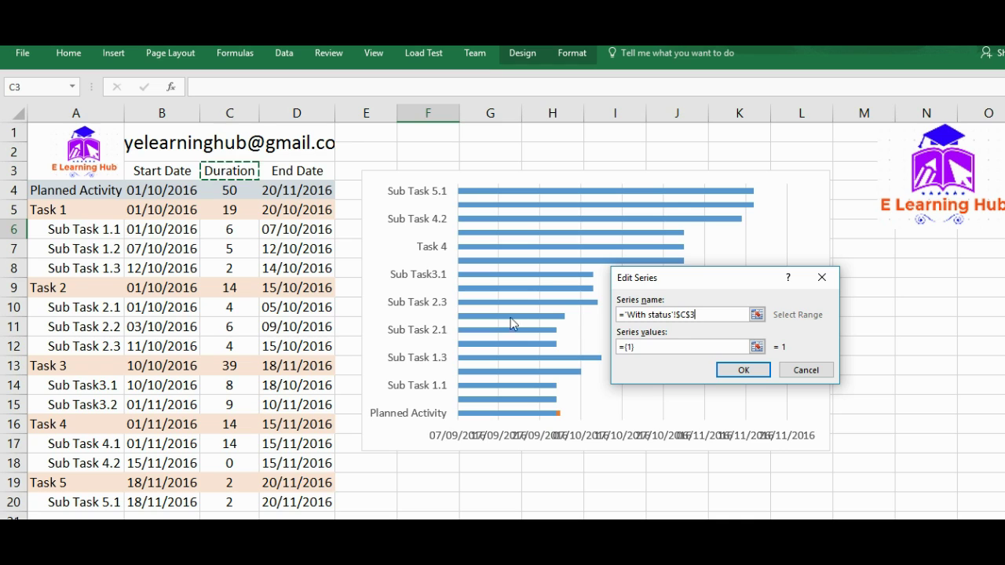
{"action": "left_click", "coordinate": [617, 348]}
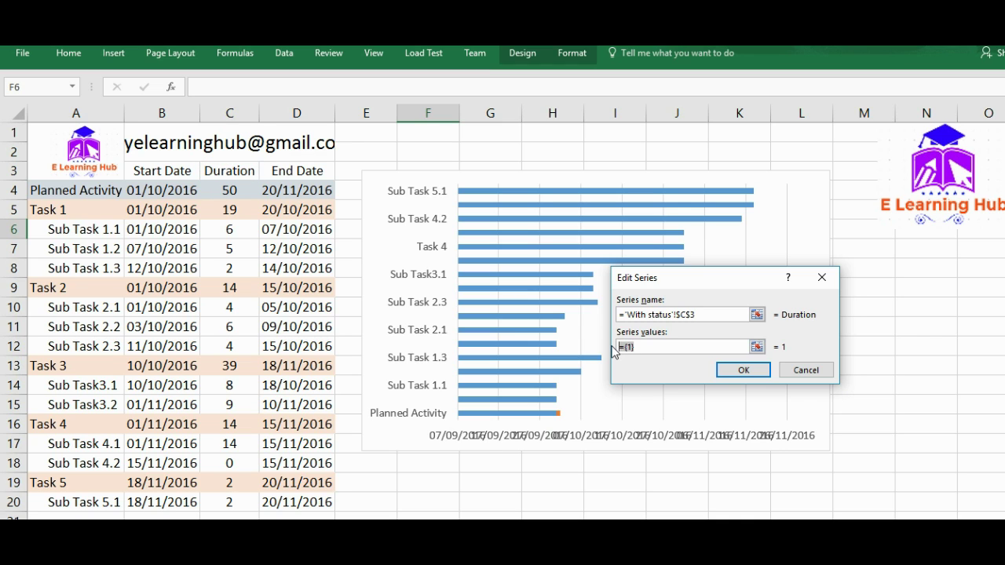
{"action": "left_click", "coordinate": [224, 186]}
{"action": "left_click_drag", "start_coordinate": [224, 186], "coordinate": [233, 495]}
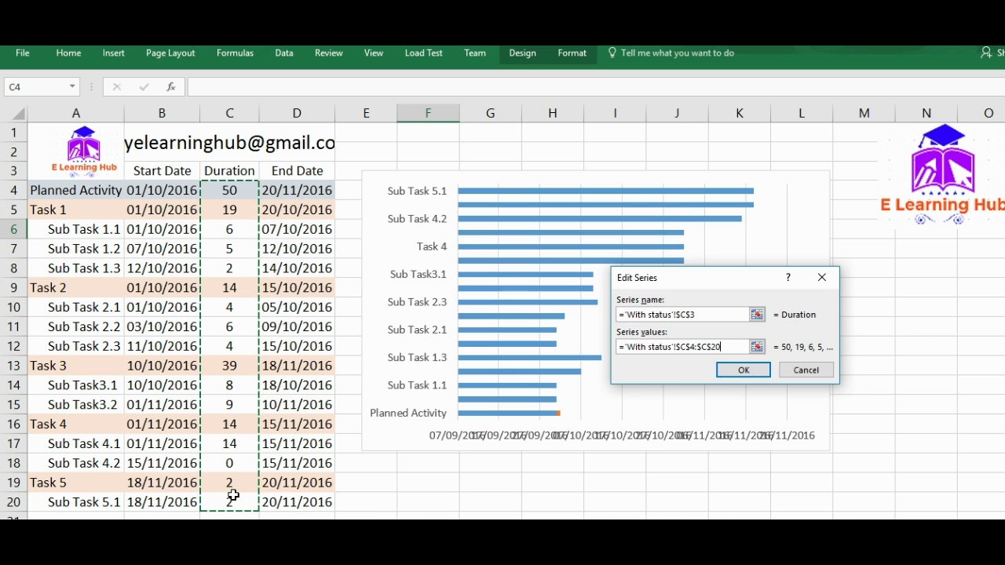
{"action": "left_click", "coordinate": [734, 371]}
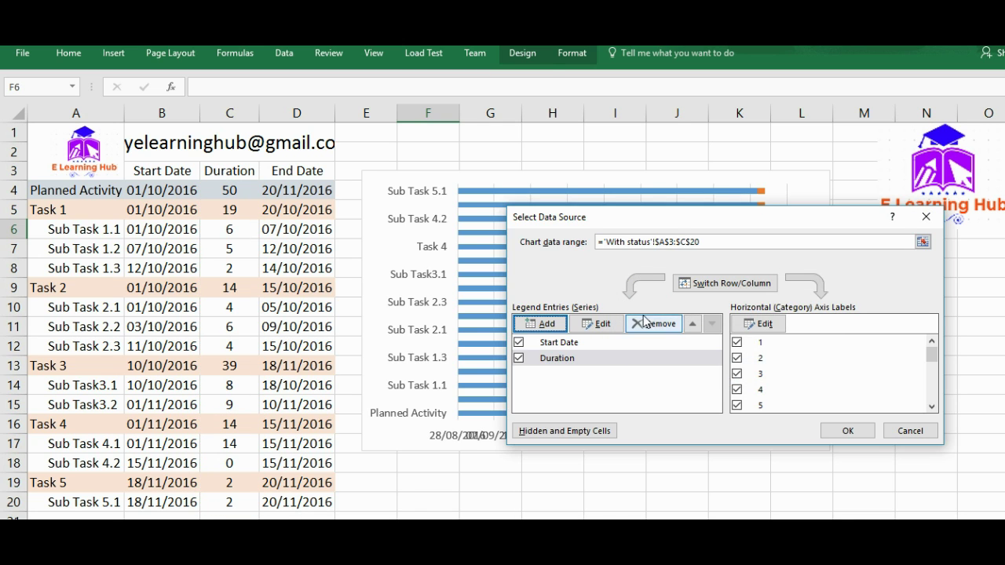
{"action": "left_click", "coordinate": [848, 432]}
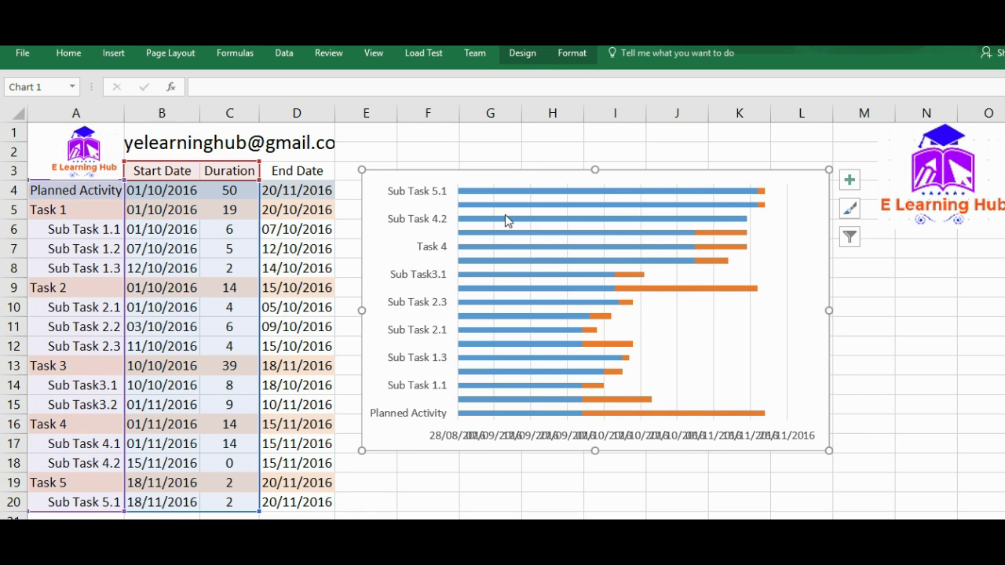
Move the chart away from the task table so that it starts at about column H, and deselect it.
{"action": "mouse_move", "coordinate": [504, 214]}
{"action": "left_click_drag", "start_coordinate": [427, 176], "coordinate": [593, 196]}
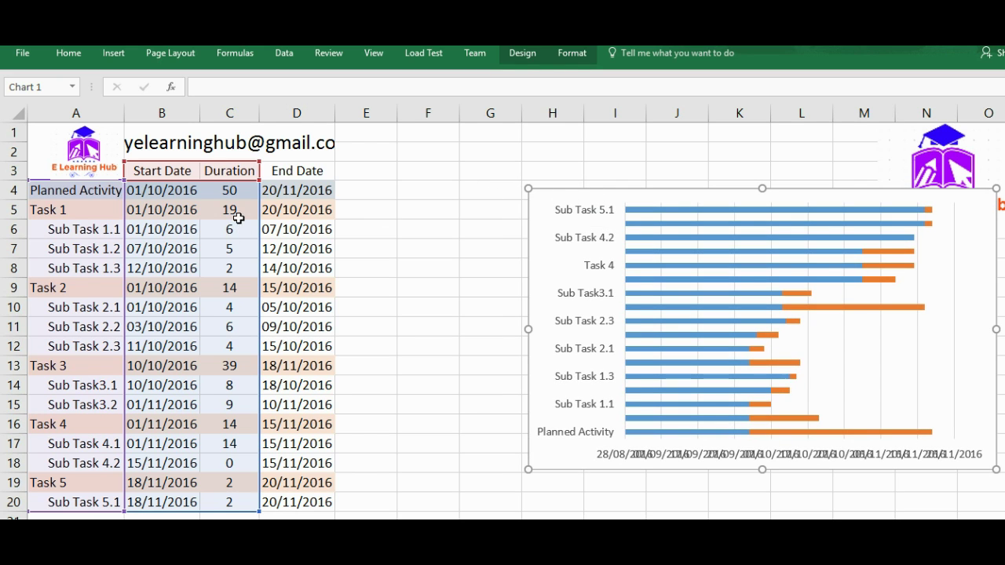
{"action": "left_click", "coordinate": [455, 205]}
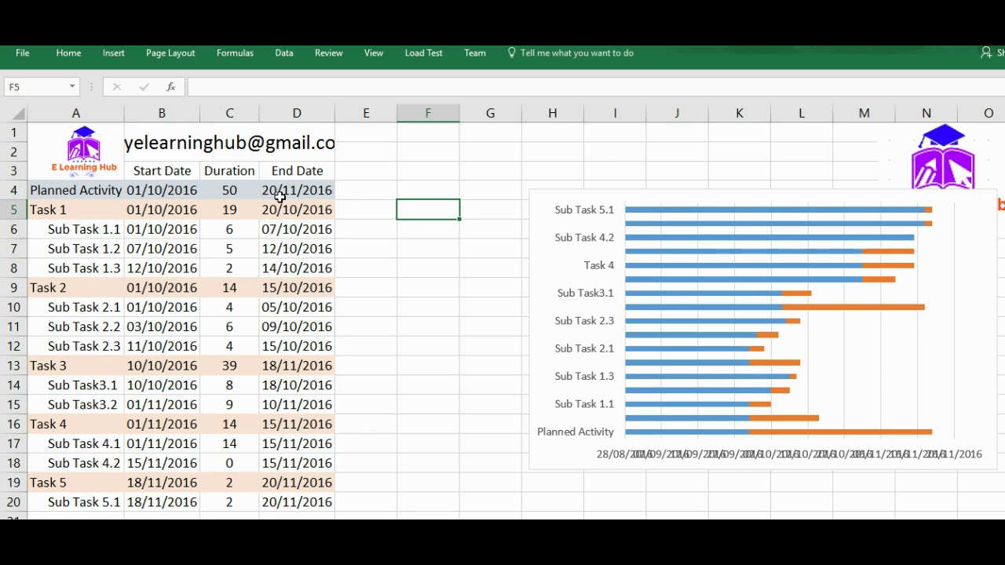
Enter the header Status in cell E3, next to End Date.
{"action": "left_click", "coordinate": [343, 175]}
{"action": "type", "text": "Stattu"}
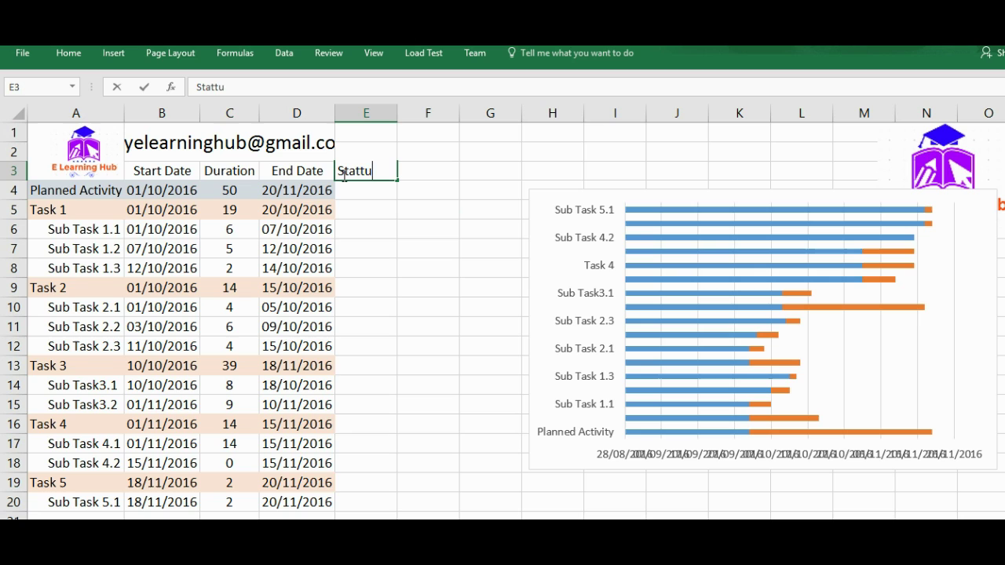
{"action": "key", "text": "BackSpace"}
{"action": "key", "text": "BackSpace"}
{"action": "type", "text": "us"}
{"action": "key", "text": "Return"}
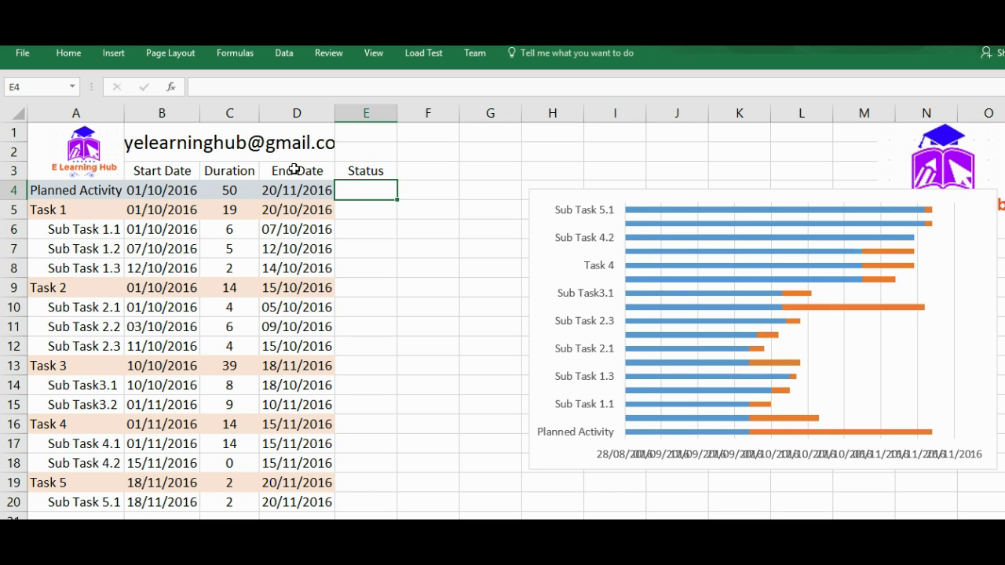
Insert two blank columns between the Duration and End Date columns.
{"action": "left_click", "coordinate": [292, 108]}
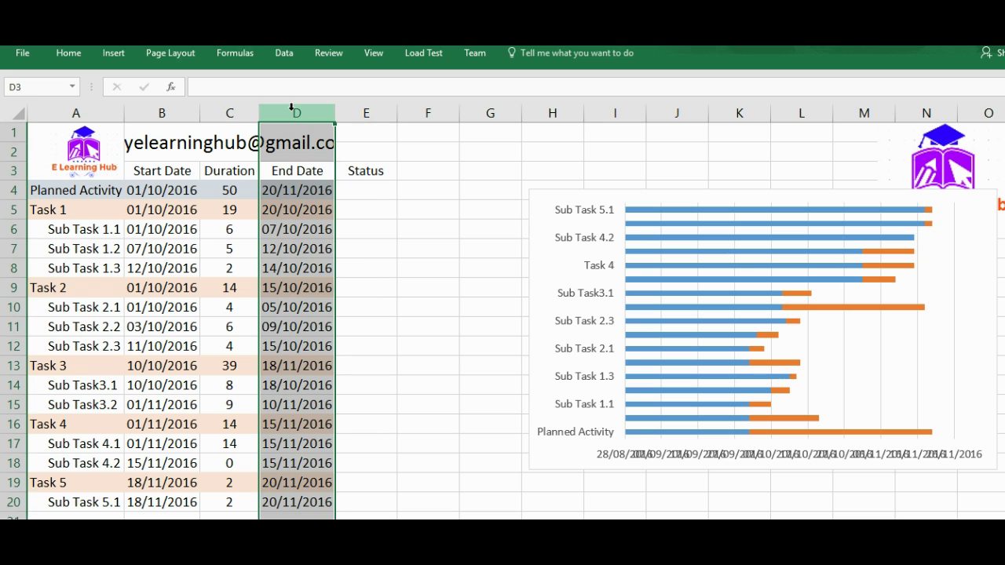
{"action": "key", "text": "ctrl+shift+plus"}
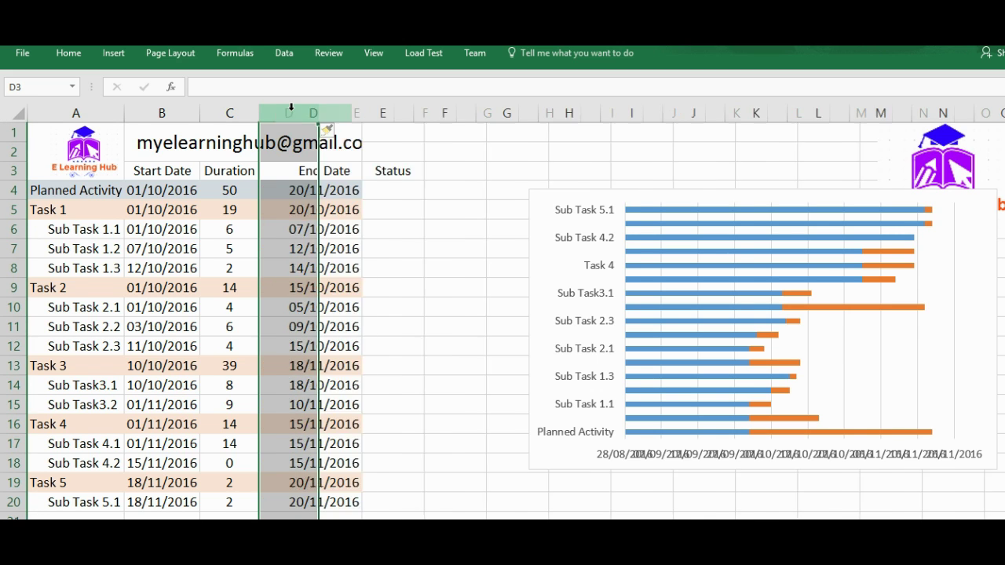
{"action": "key", "text": "ctrl+shift+plus"}
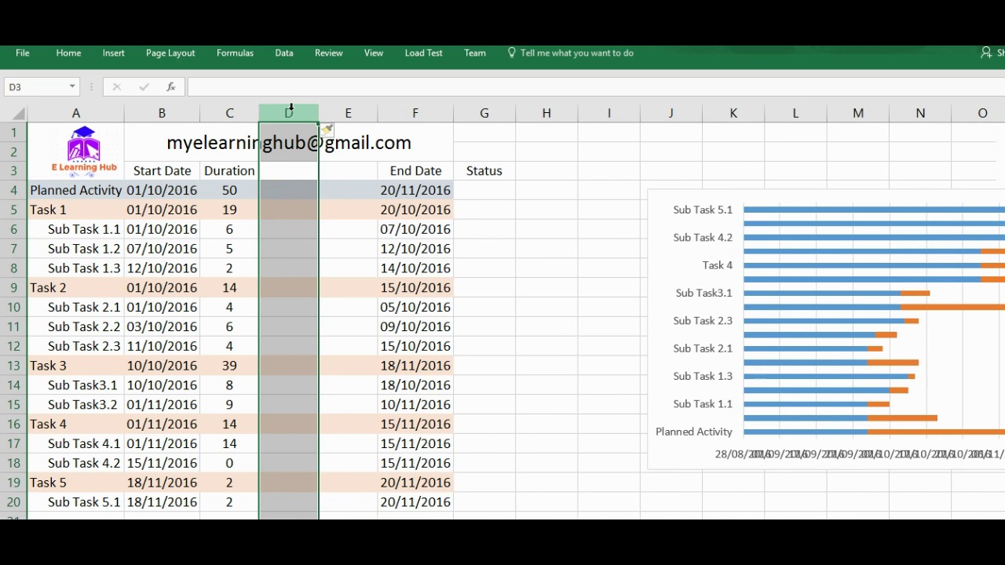
Enter the headers Completion in cell D3 and Pending in cell E3.
{"action": "left_click", "coordinate": [289, 167]}
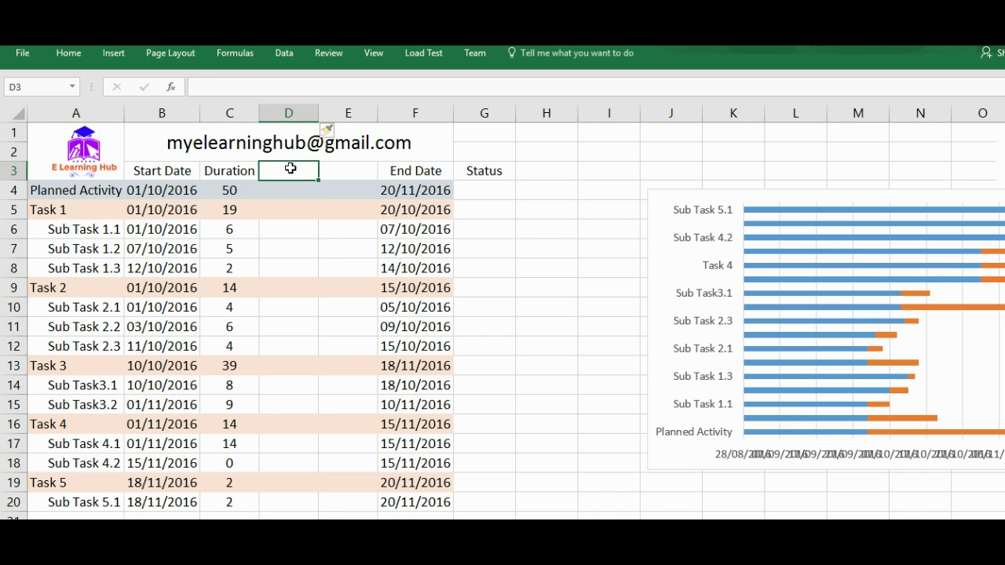
{"action": "type", "text": "Comple"}
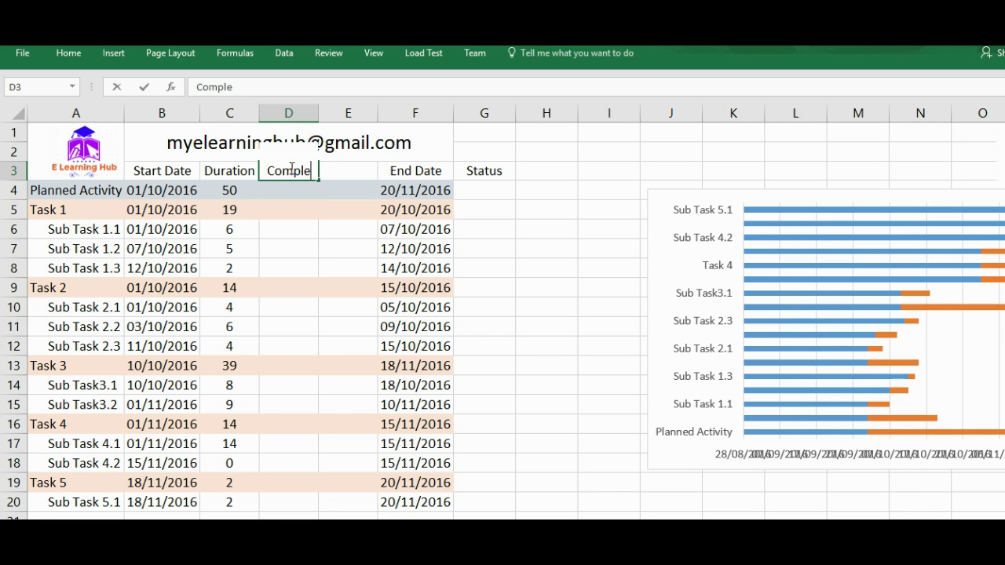
{"action": "type", "text": "tion"}
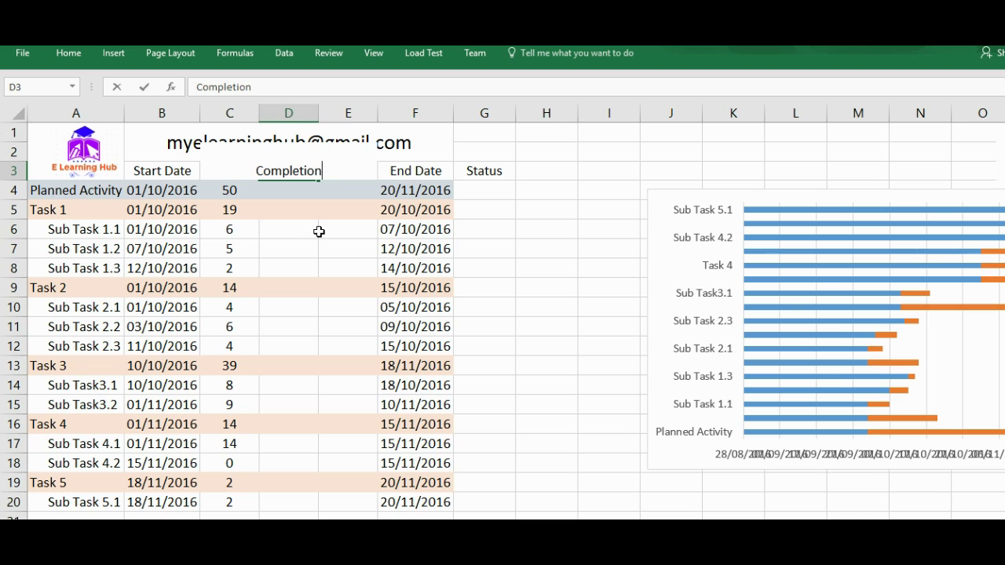
{"action": "left_click", "coordinate": [320, 230]}
{"action": "left_click", "coordinate": [339, 173]}
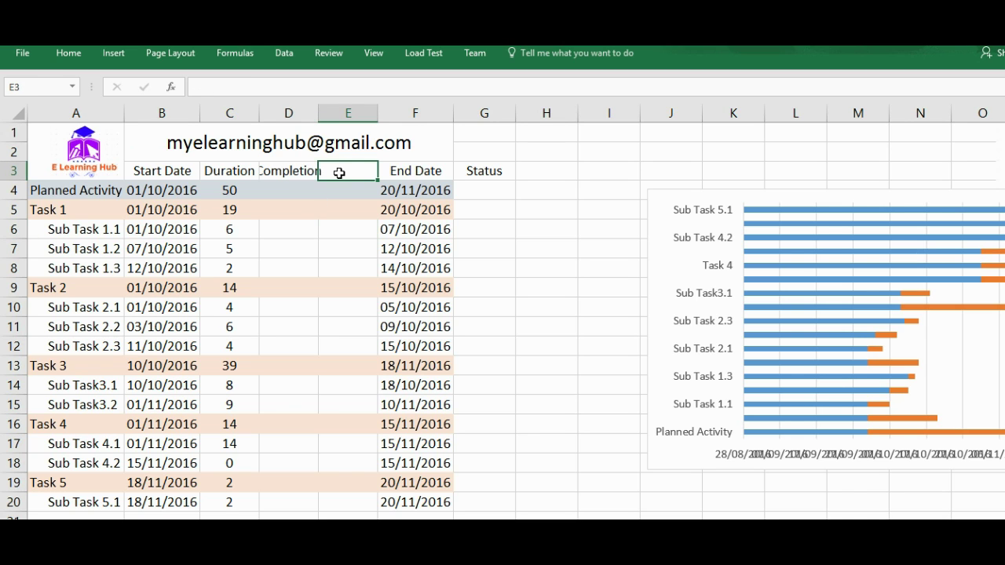
{"action": "type", "text": "Pending"}
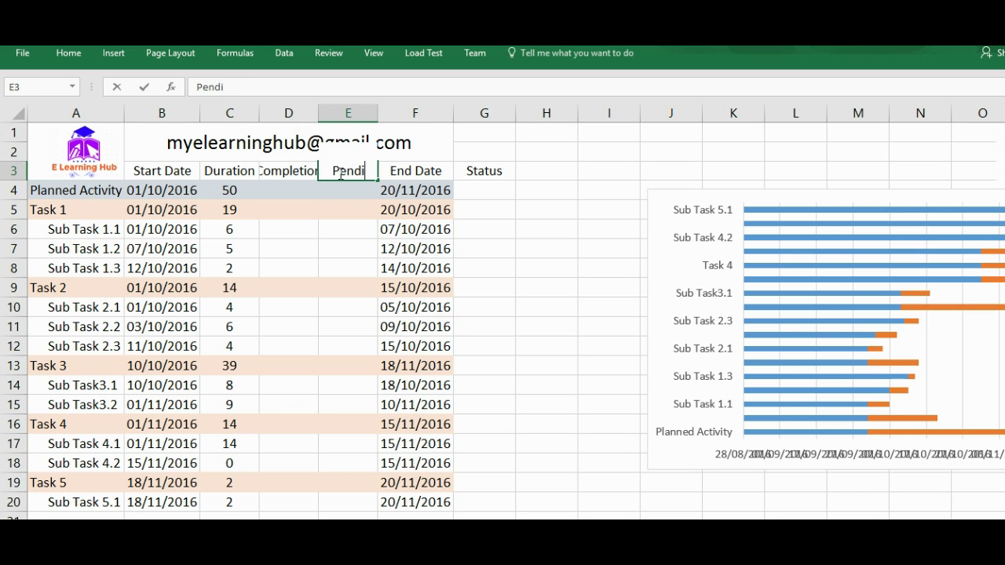
{"action": "left_click", "coordinate": [397, 139]}
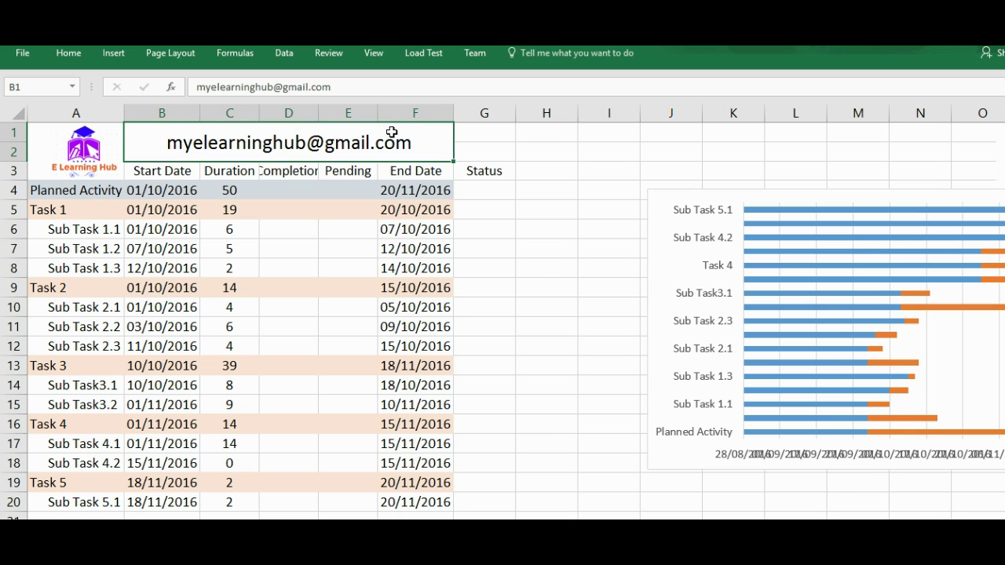
Narrow the Pending column slightly and fit the Completion column's width to its header.
{"action": "left_click_drag", "start_coordinate": [378, 113], "coordinate": [374, 113]}
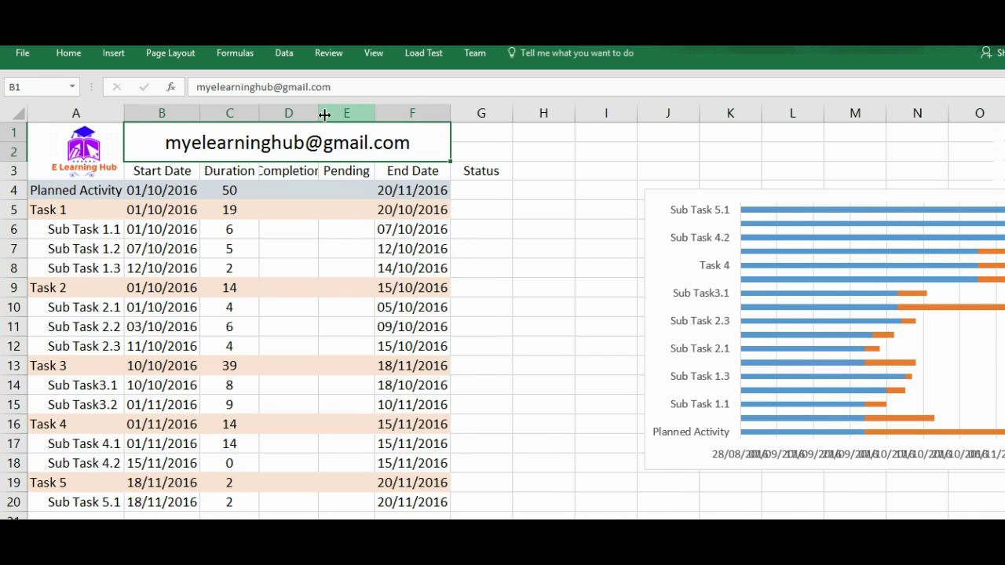
{"action": "double_click", "coordinate": [325, 114]}
{"action": "left_click", "coordinate": [298, 187]}
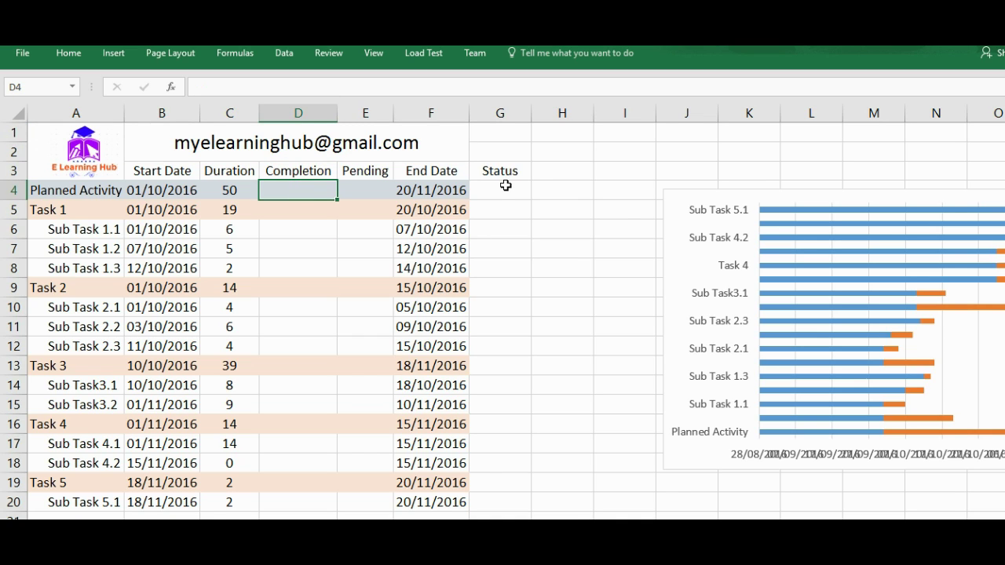
Format the Status cells G4:G20 as Percentage with fewer decimal places.
{"action": "left_click_drag", "start_coordinate": [505, 185], "coordinate": [472, 498]}
{"action": "right_click", "coordinate": [491, 504]}
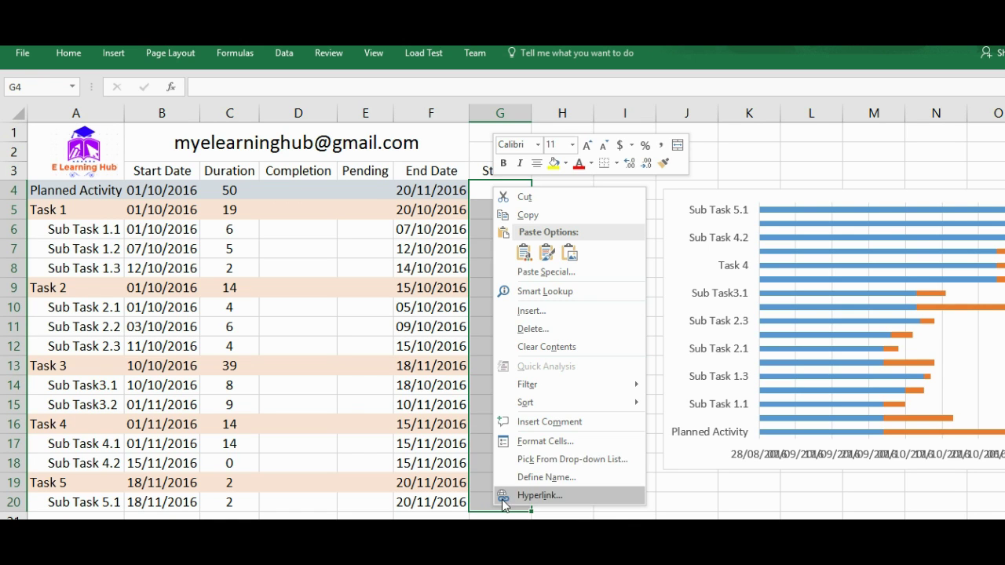
{"action": "left_click", "coordinate": [518, 441]}
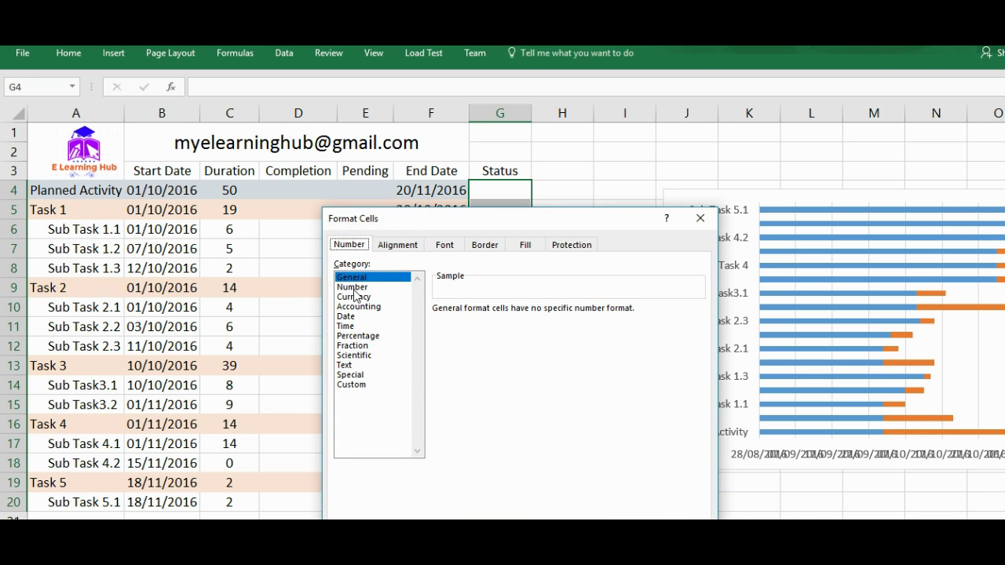
{"action": "left_click", "coordinate": [358, 336]}
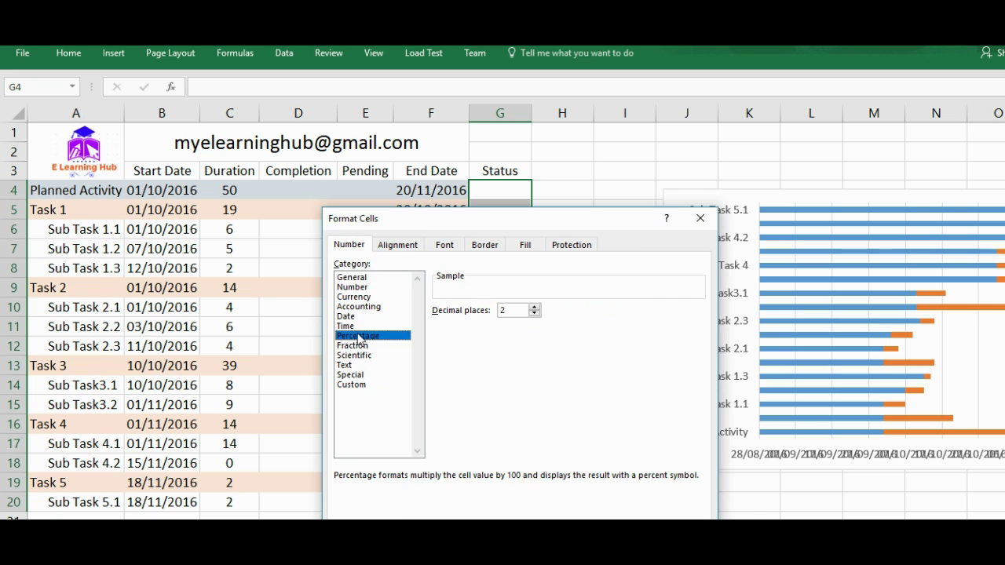
{"action": "left_click", "coordinate": [534, 313]}
{"action": "key", "text": "Return"}
{"action": "left_click", "coordinate": [507, 195]}
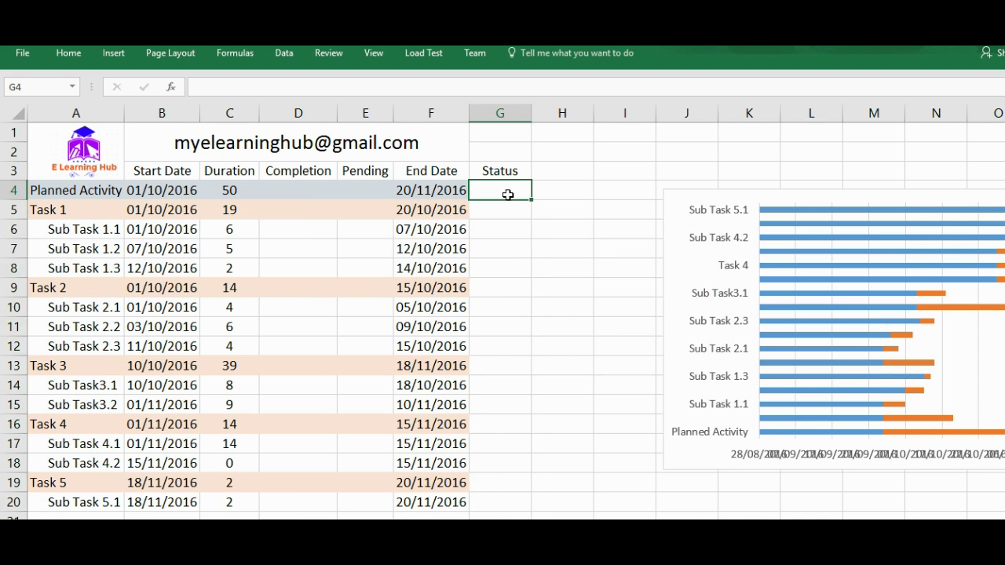
Enter the formula =G4*C4 in the Completion cell D4.
{"action": "left_click", "coordinate": [301, 185]}
{"action": "type", "text": "="}
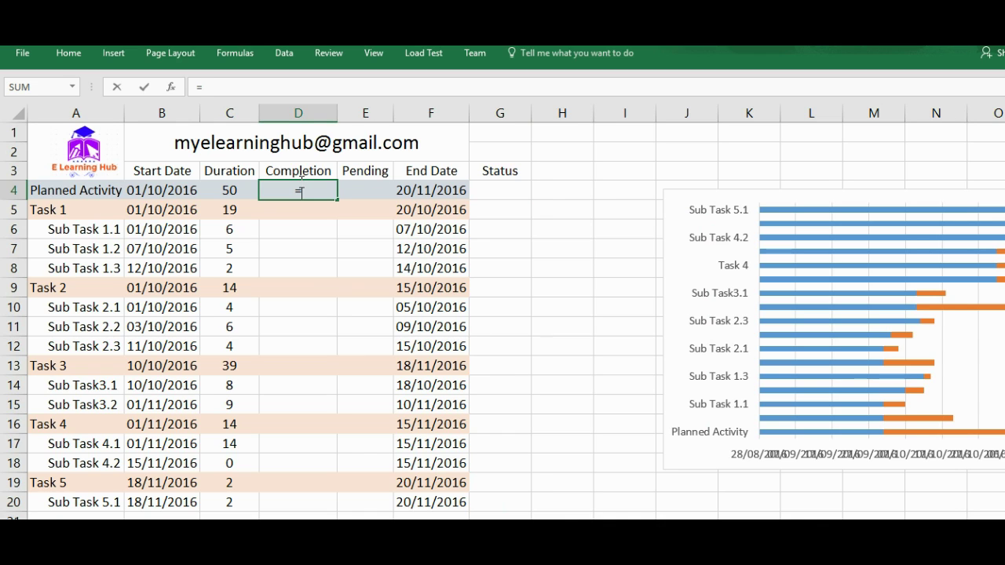
{"action": "left_click", "coordinate": [481, 192]}
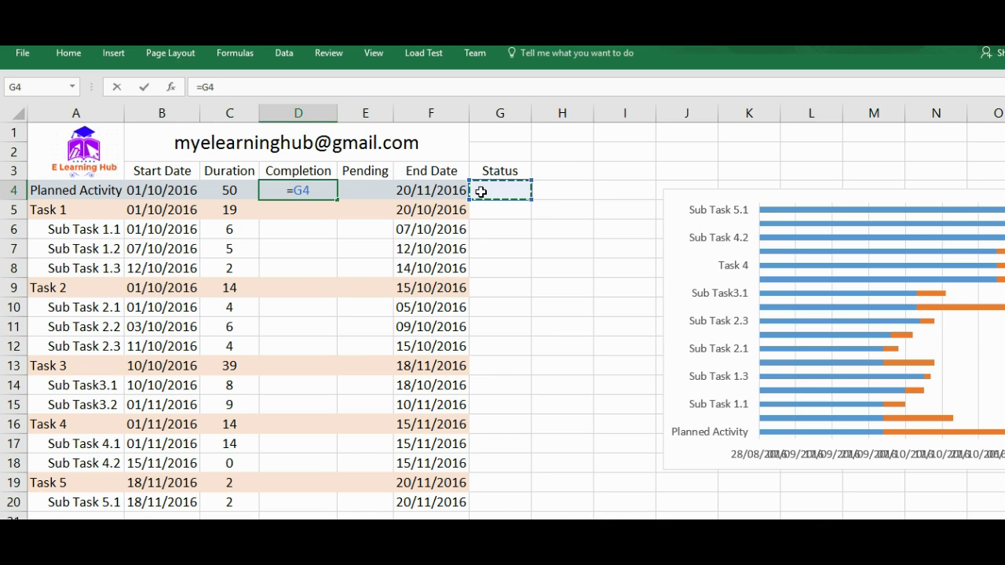
{"action": "type", "text": "*"}
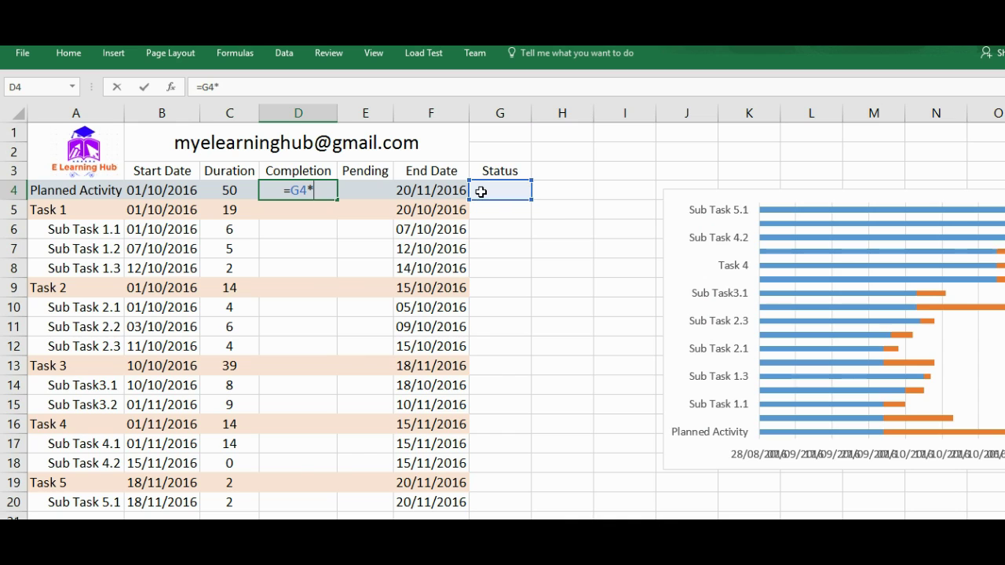
{"action": "left_click", "coordinate": [221, 192]}
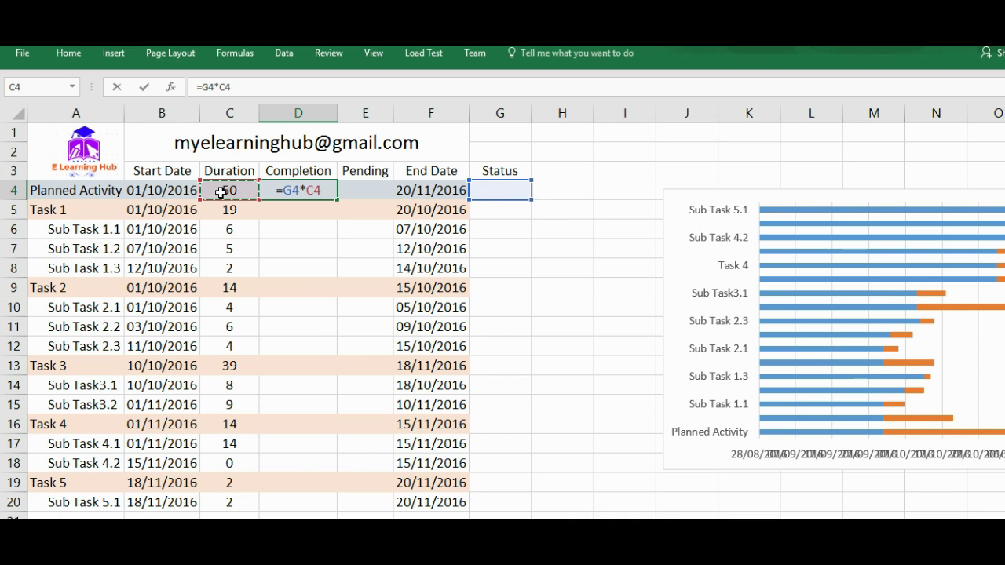
{"action": "key", "text": "Return"}
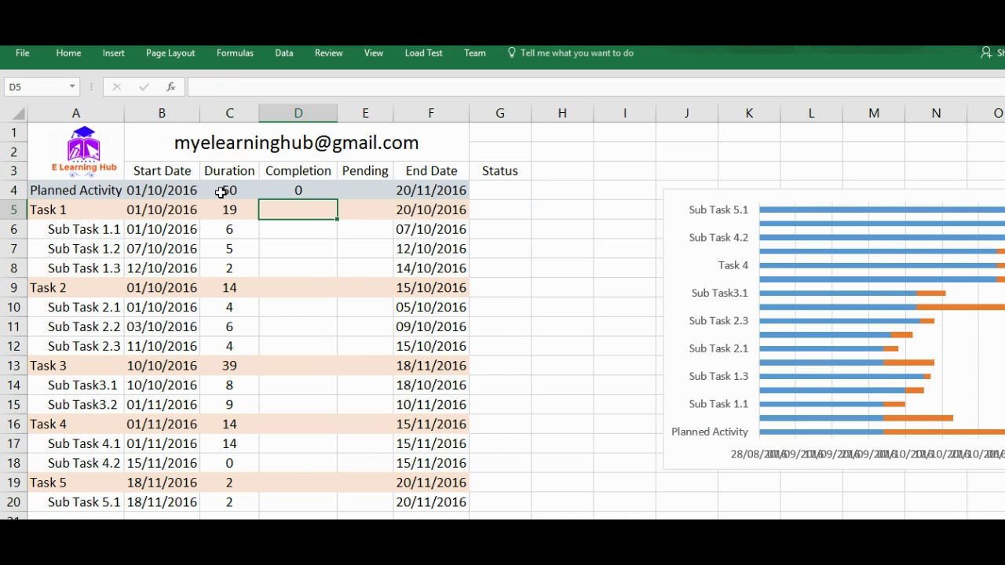
Enter the formula =C4-D4 in the Pending cell E4.
{"action": "left_click", "coordinate": [360, 193]}
{"action": "type", "text": "="}
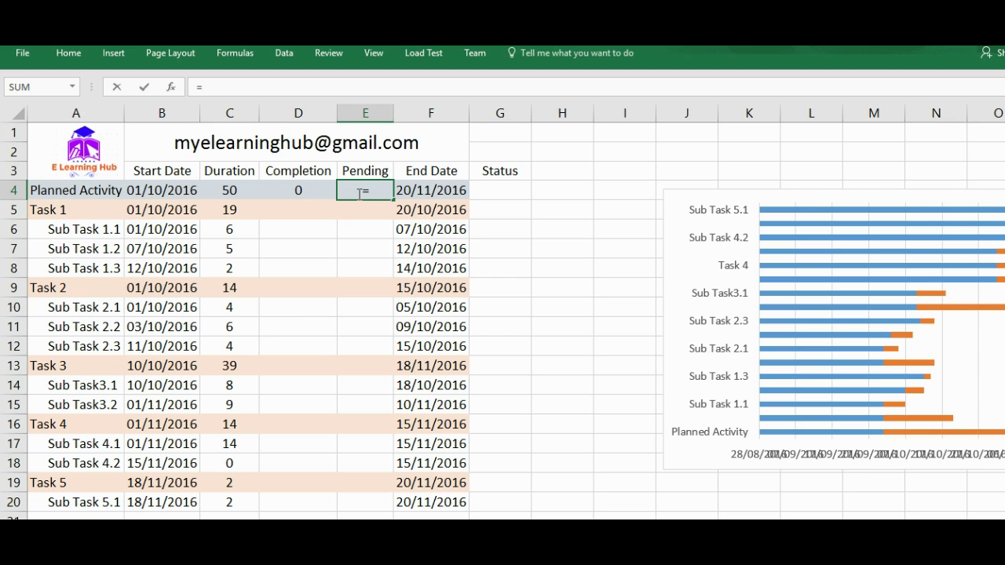
{"action": "left_click", "coordinate": [214, 190]}
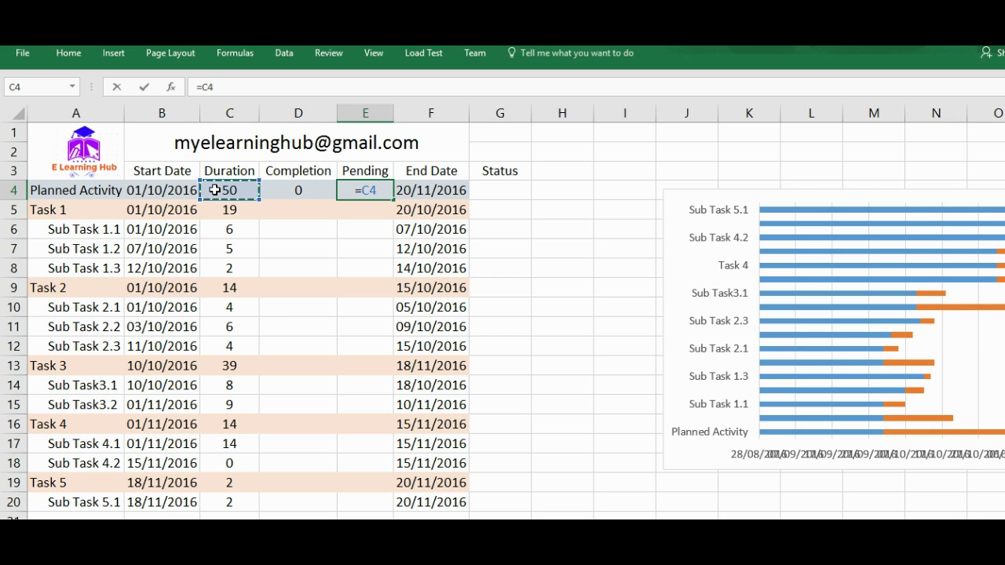
{"action": "type", "text": "-"}
{"action": "left_click", "coordinate": [284, 190]}
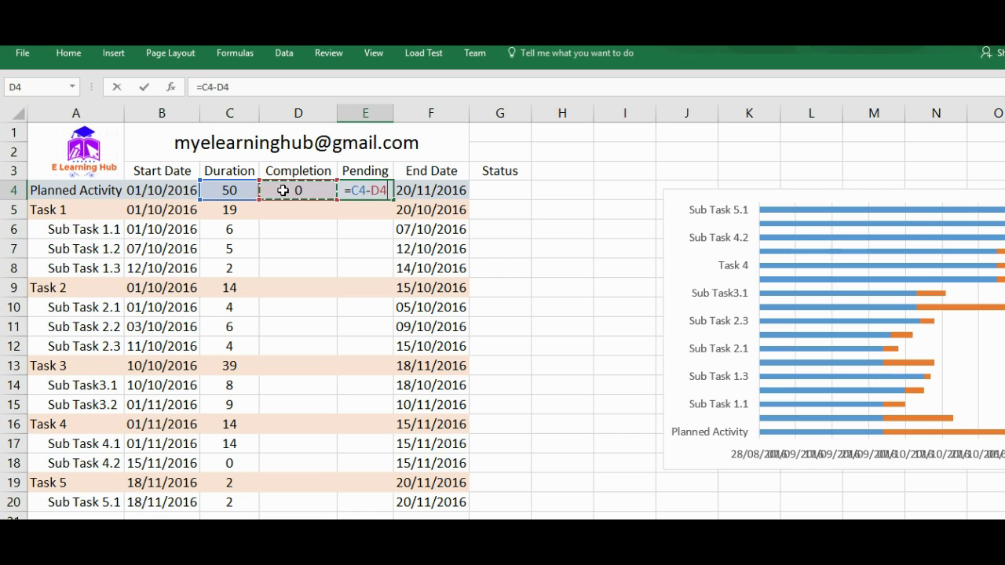
{"action": "key", "text": "Return"}
Fill the formulas in D4:E4 down to row 20 without formatting.
{"action": "left_click_drag", "start_coordinate": [287, 190], "coordinate": [360, 190]}
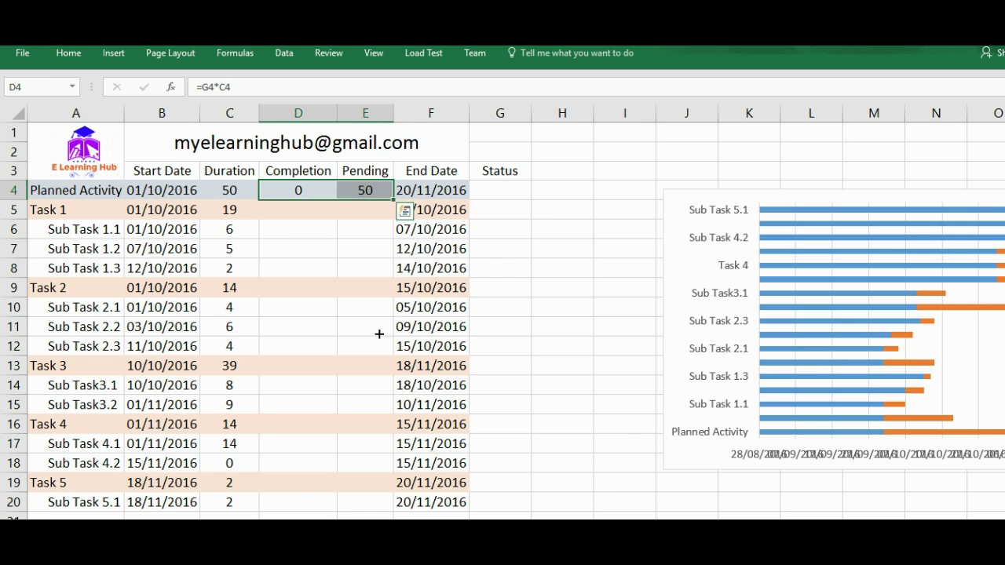
{"action": "left_click_drag", "start_coordinate": [378, 333], "coordinate": [365, 505]}
{"action": "left_click", "coordinate": [402, 502]}
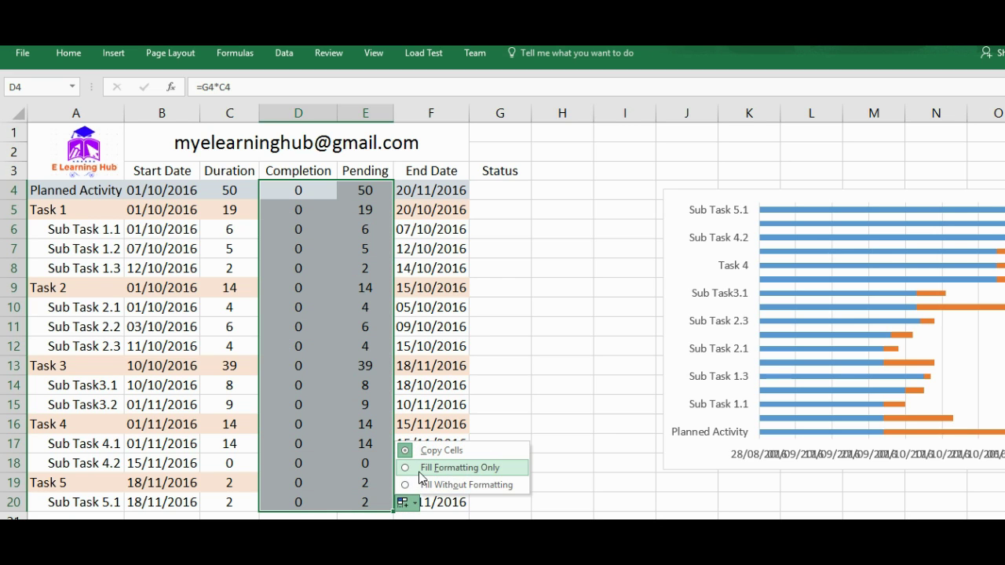
{"action": "left_click", "coordinate": [424, 484]}
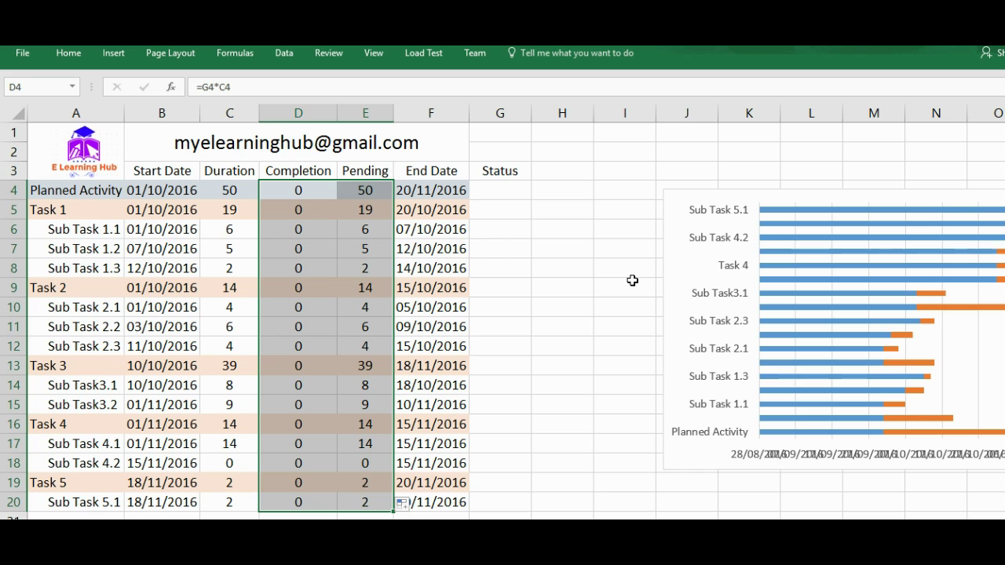
Delete the existing stacked bar chart from the worksheet.
{"action": "left_click_drag", "start_coordinate": [729, 199], "coordinate": [430, 171]}
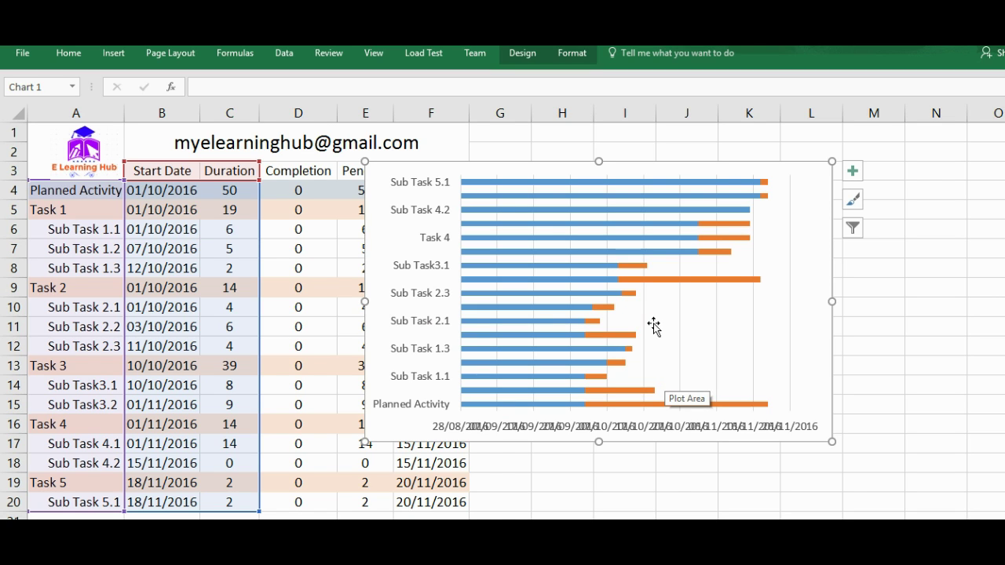
{"action": "right_click", "coordinate": [695, 330]}
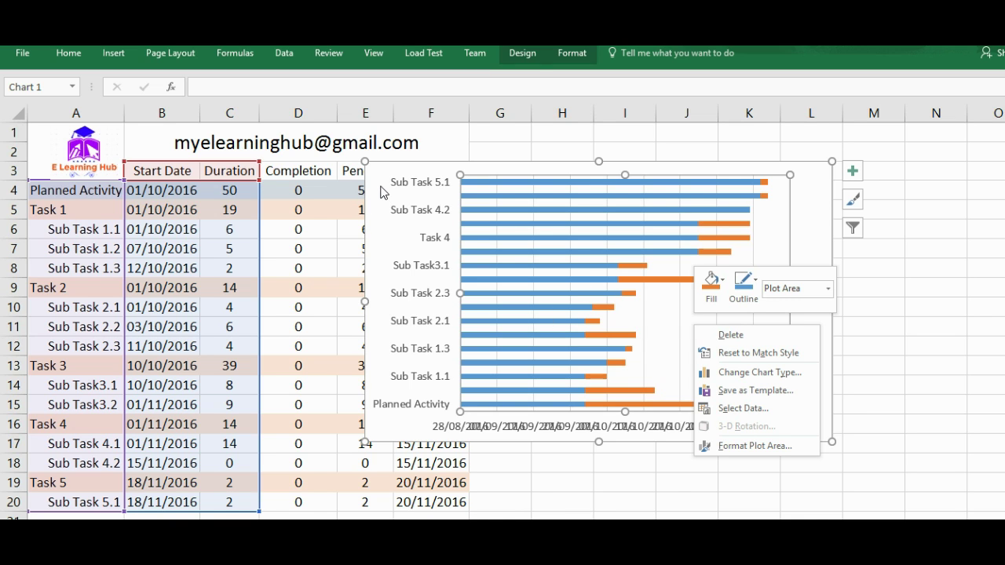
{"action": "key", "text": "Escape"}
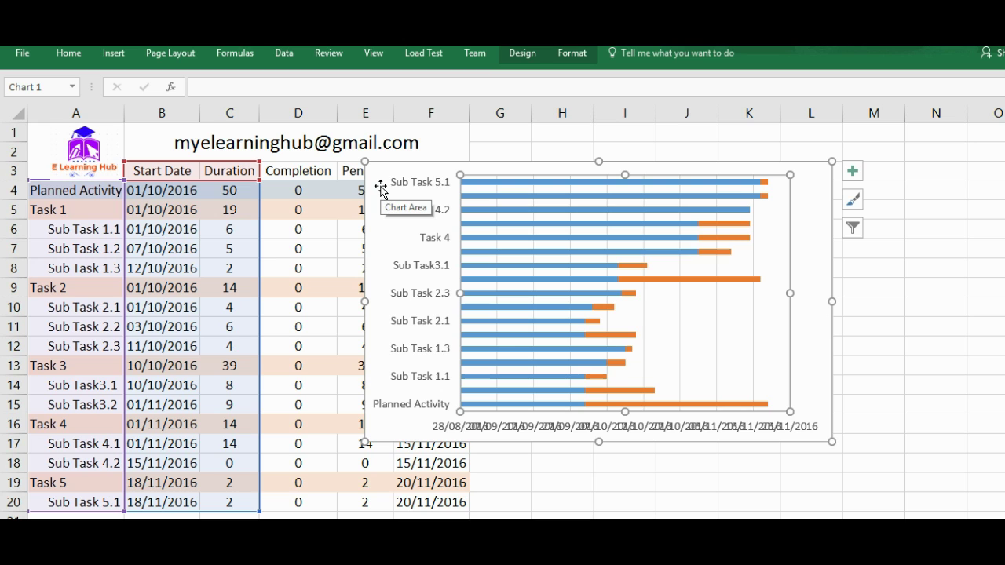
{"action": "key", "text": "Delete"}
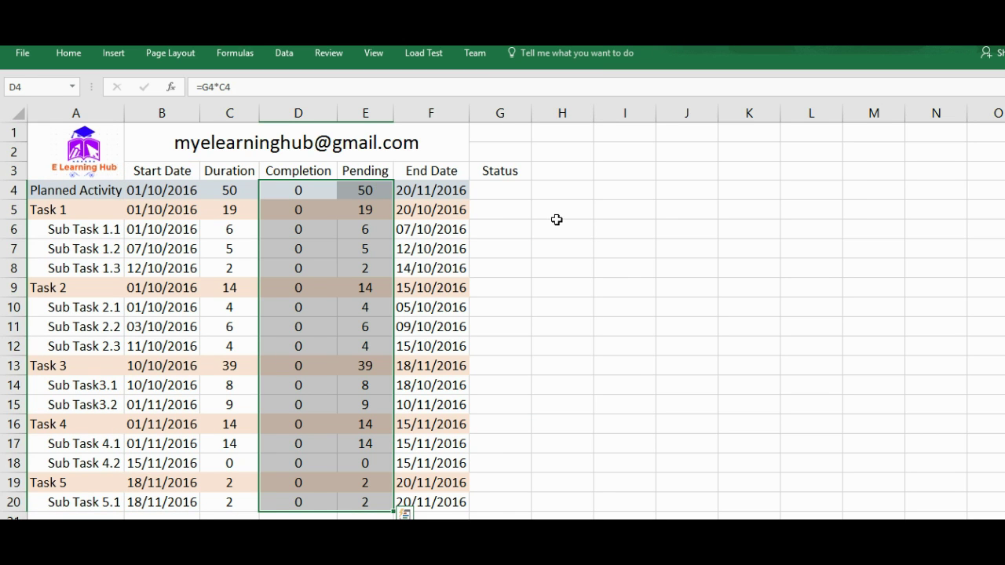
{"action": "left_click", "coordinate": [556, 219]}
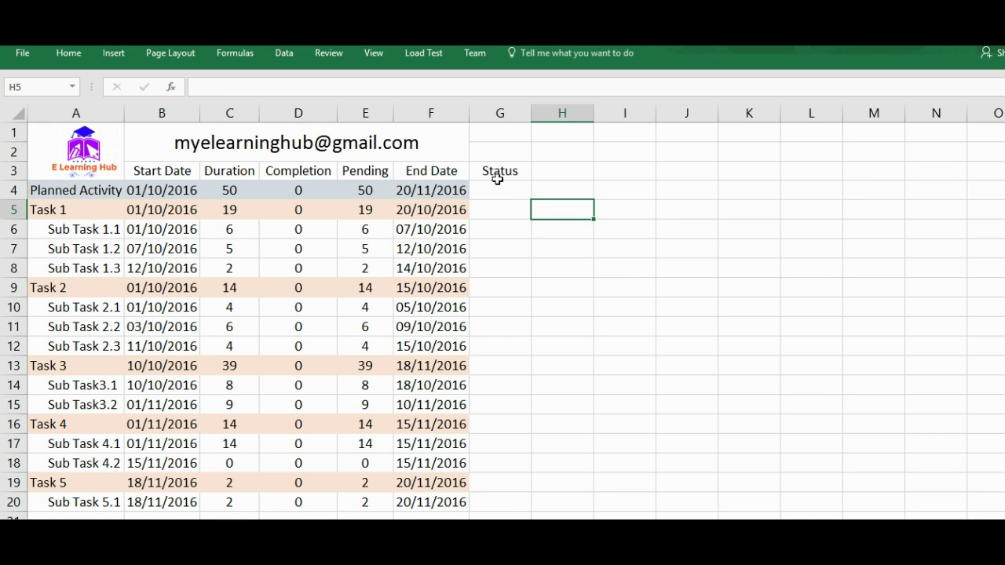
Apply All Borders to the whole task table, range A1:G20.
{"action": "left_click_drag", "start_coordinate": [495, 176], "coordinate": [88, 504]}
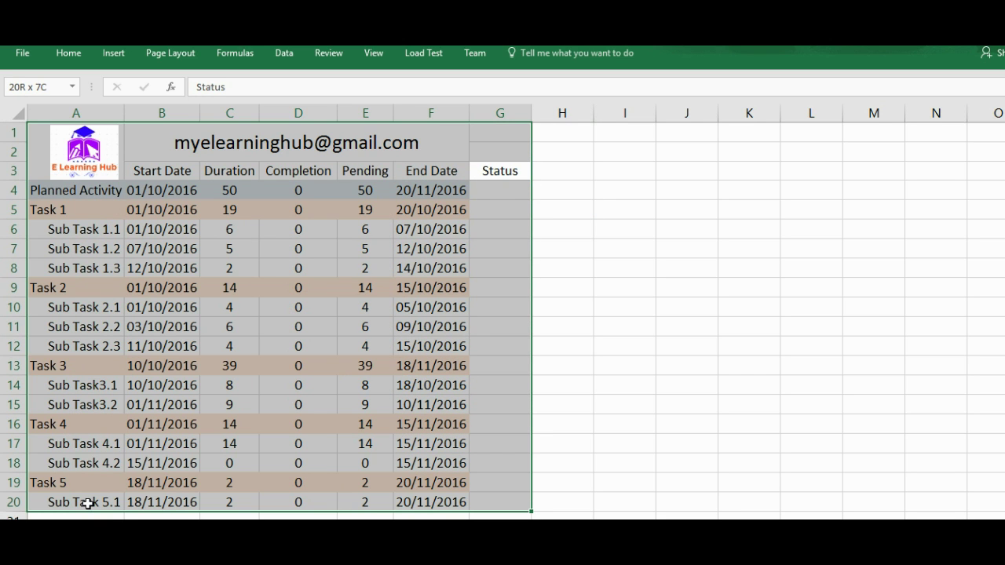
{"action": "left_click", "coordinate": [65, 55]}
{"action": "left_click", "coordinate": [207, 103]}
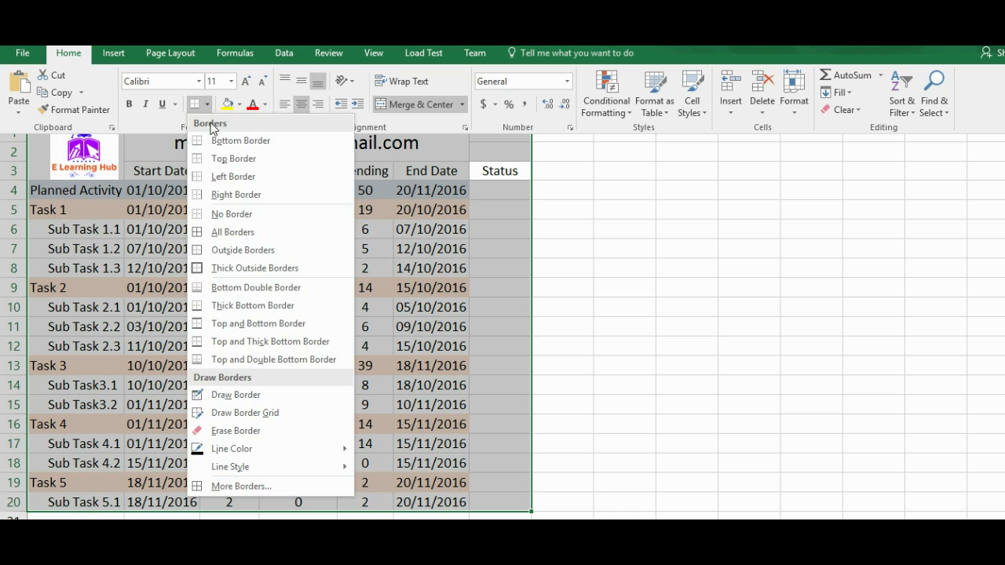
{"action": "left_click", "coordinate": [223, 232]}
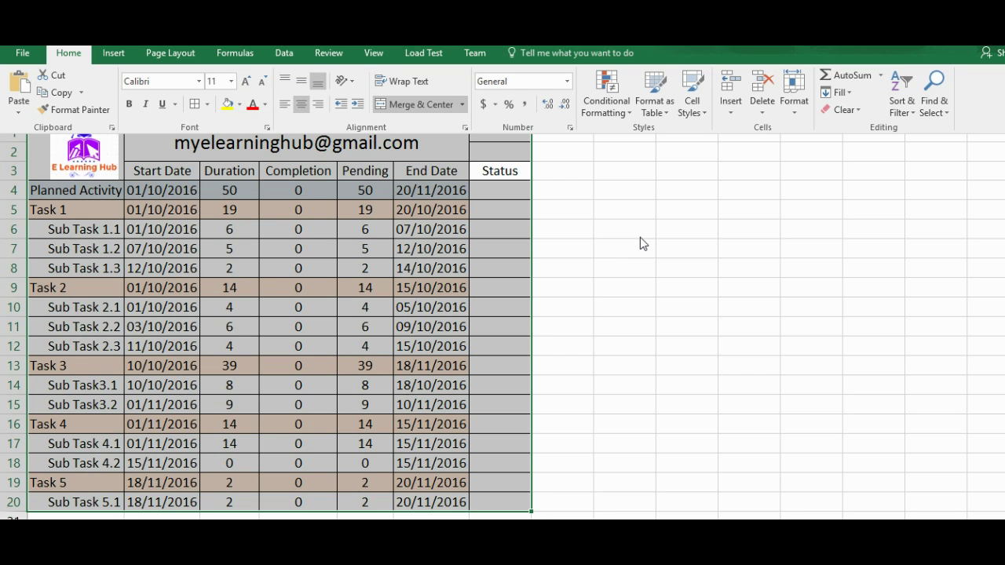
Insert a blank row above the header row 3 and reduce the new row's height.
{"action": "left_click_drag", "start_coordinate": [12, 161], "coordinate": [12, 166]}
{"action": "left_click", "coordinate": [2, 171]}
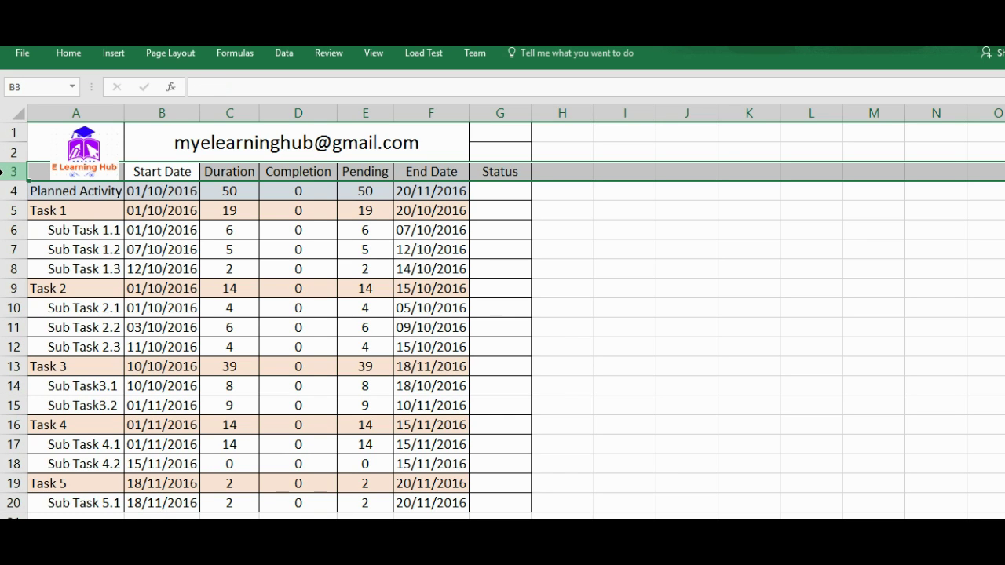
{"action": "key", "text": "ctrl+shift+plus"}
{"action": "scroll", "coordinate": [3, 171], "scroll_direction": "down", "scroll_amount": 2, "text": "ctrl"}
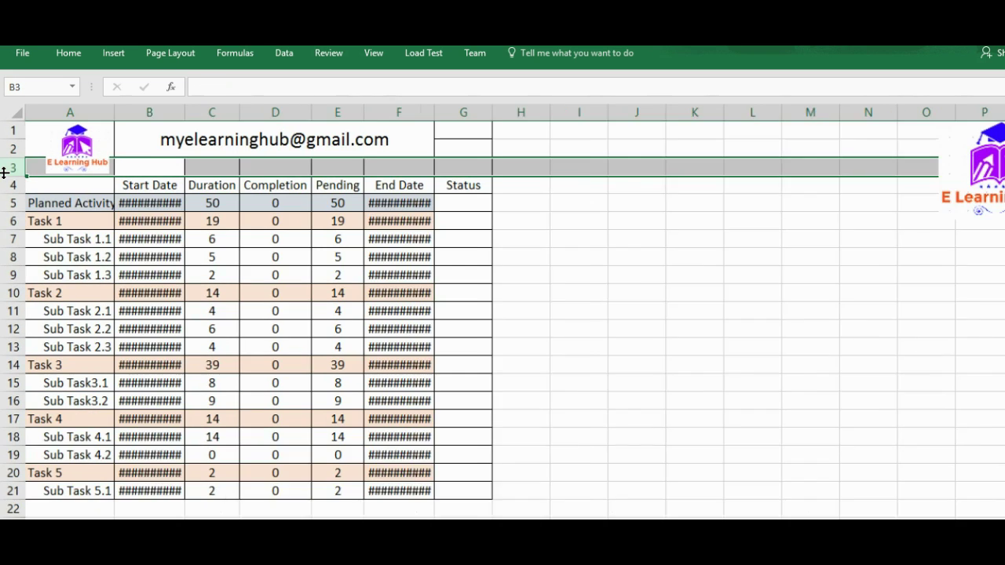
{"action": "left_click_drag", "start_coordinate": [3, 173], "coordinate": [3, 167]}
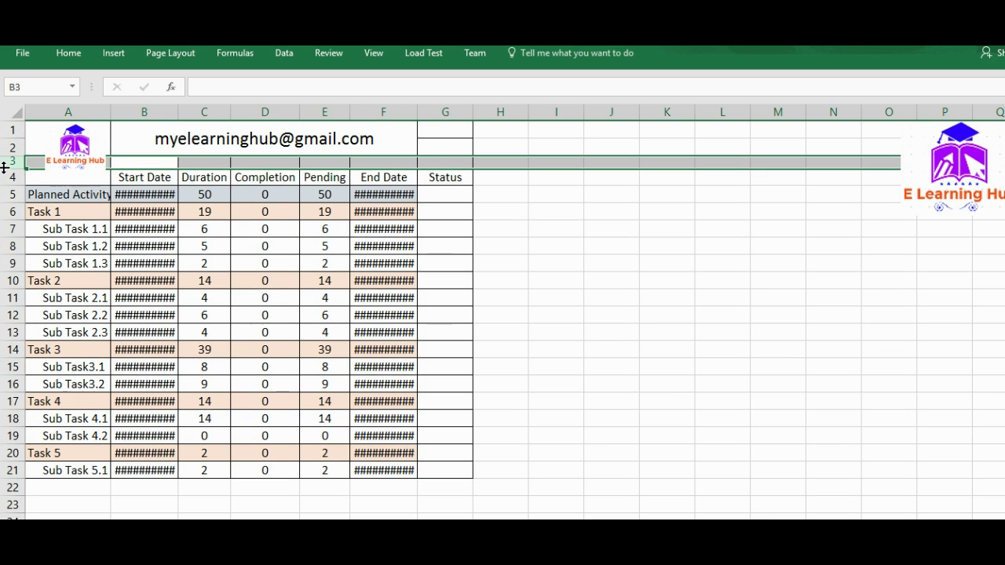
AutoFit the widths of the Start Date and End Date columns so the dates fit.
{"action": "double_click", "coordinate": [179, 112]}
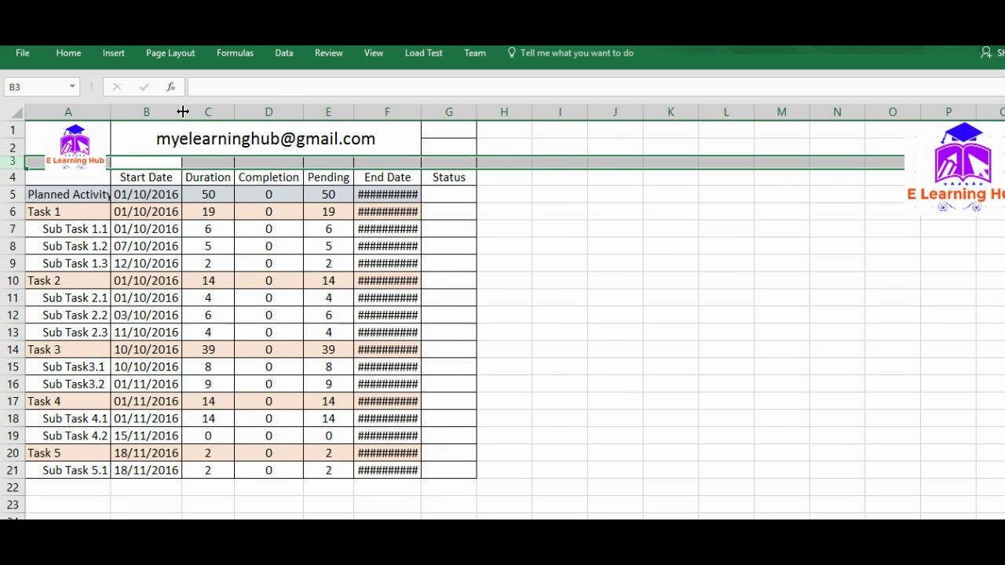
{"action": "double_click", "coordinate": [421, 111]}
{"action": "left_click", "coordinate": [522, 320]}
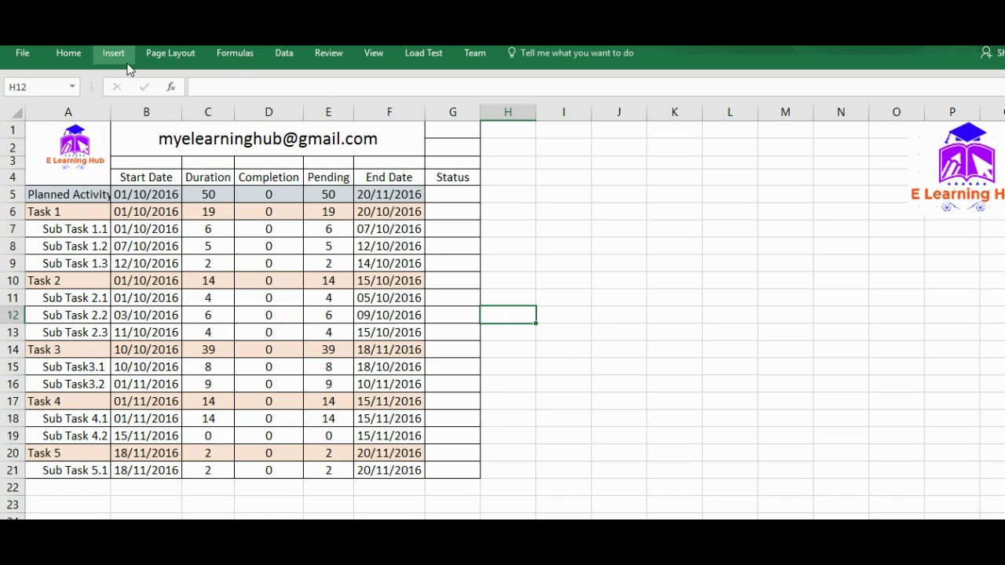
Insert an empty 2-D stacked bar chart on the worksheet.
{"action": "left_click", "coordinate": [638, 288]}
{"action": "left_click", "coordinate": [117, 51]}
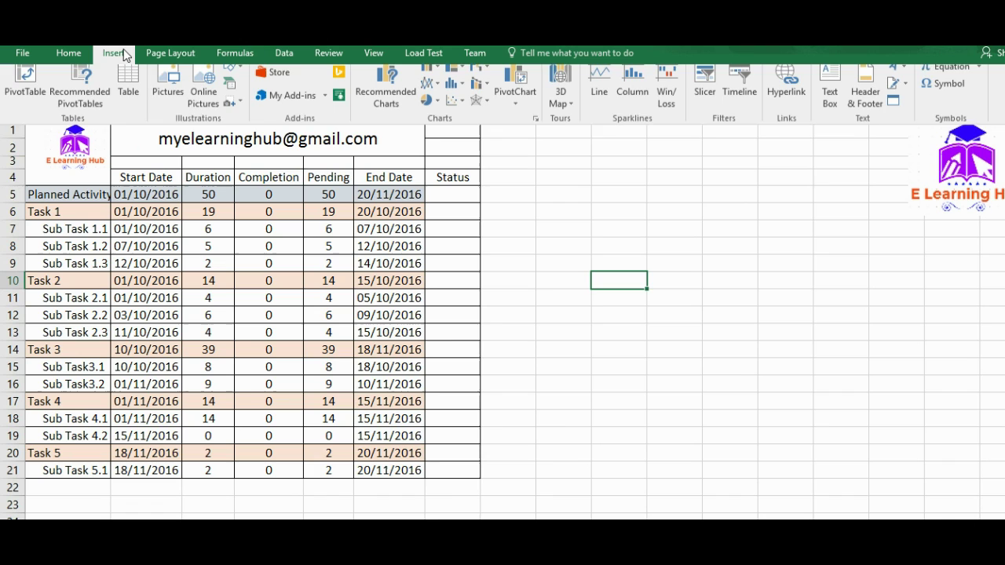
{"action": "left_click", "coordinate": [429, 76]}
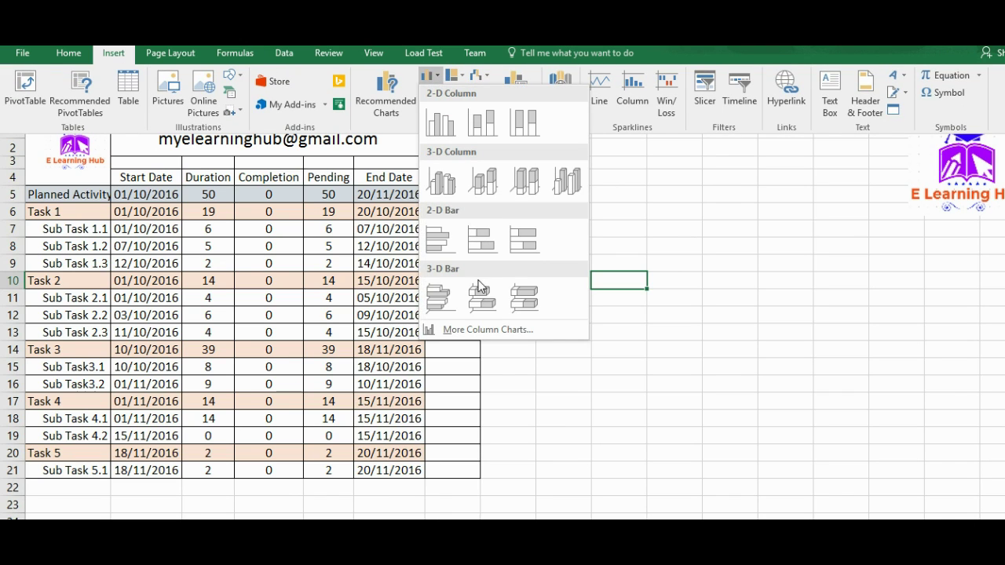
{"action": "left_click", "coordinate": [482, 255]}
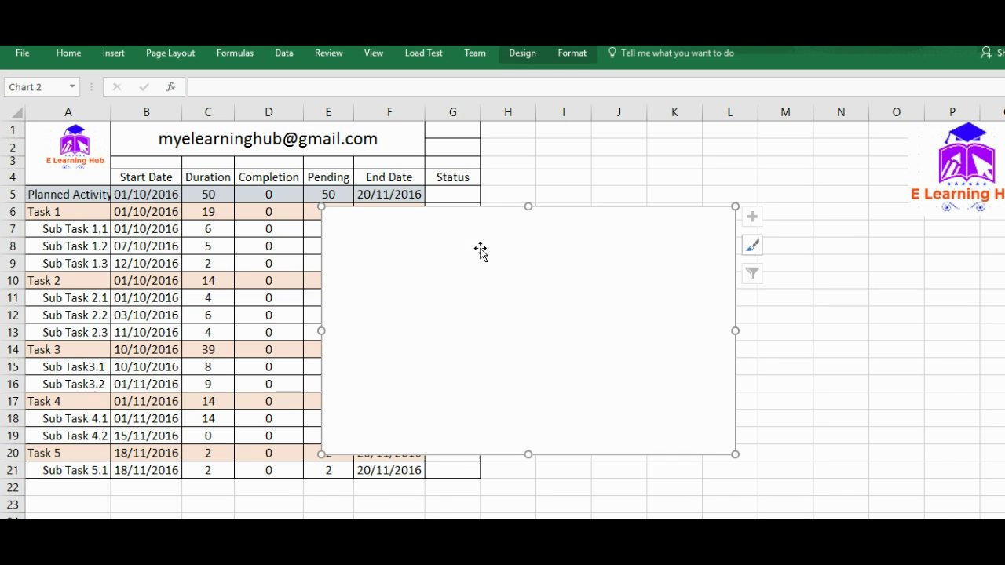
Add a Start Date series to the chart, with its name from B4 and values from B5:B21.
{"action": "right_click", "coordinate": [626, 305]}
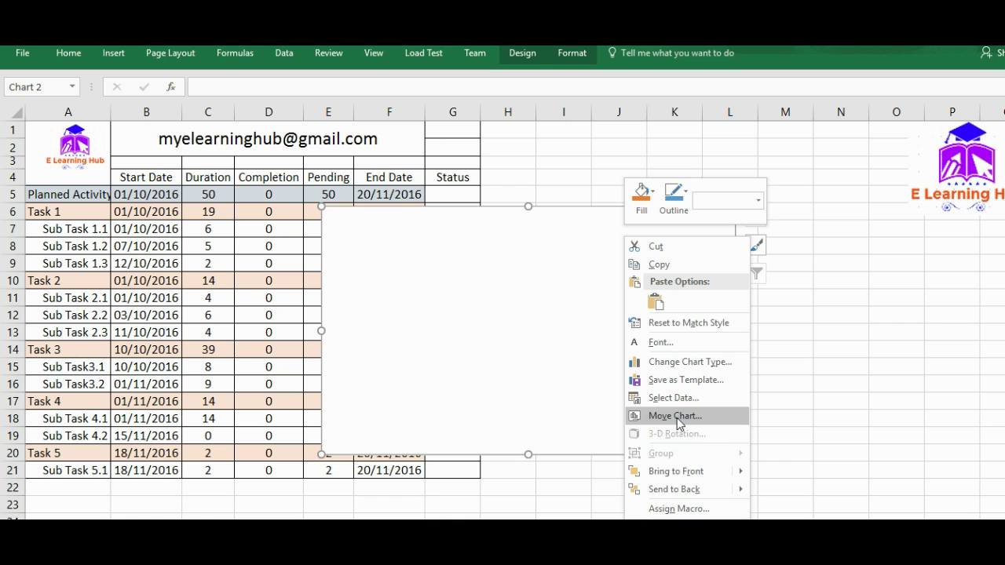
{"action": "left_click", "coordinate": [671, 398]}
{"action": "left_click", "coordinate": [546, 321]}
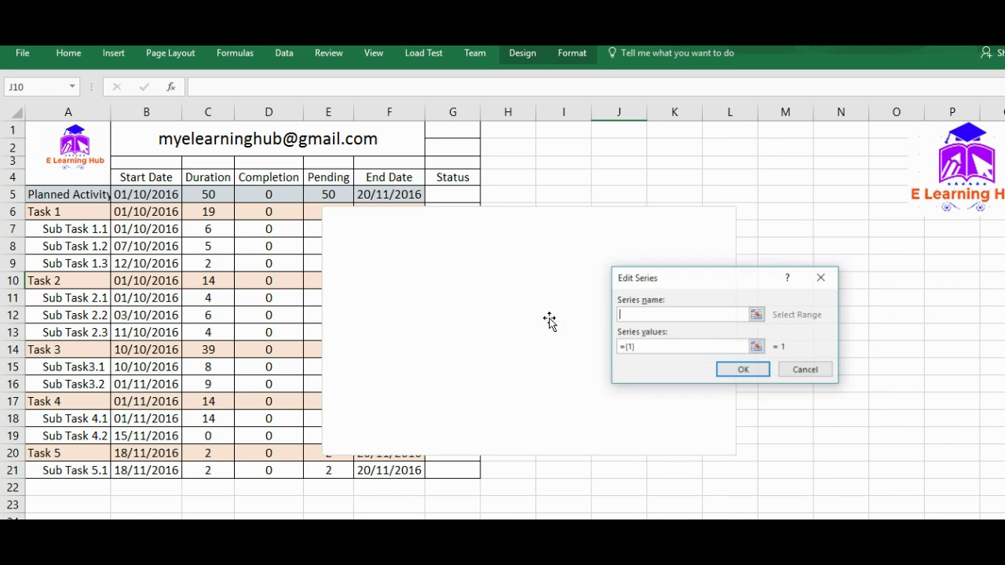
{"action": "left_click", "coordinate": [155, 180]}
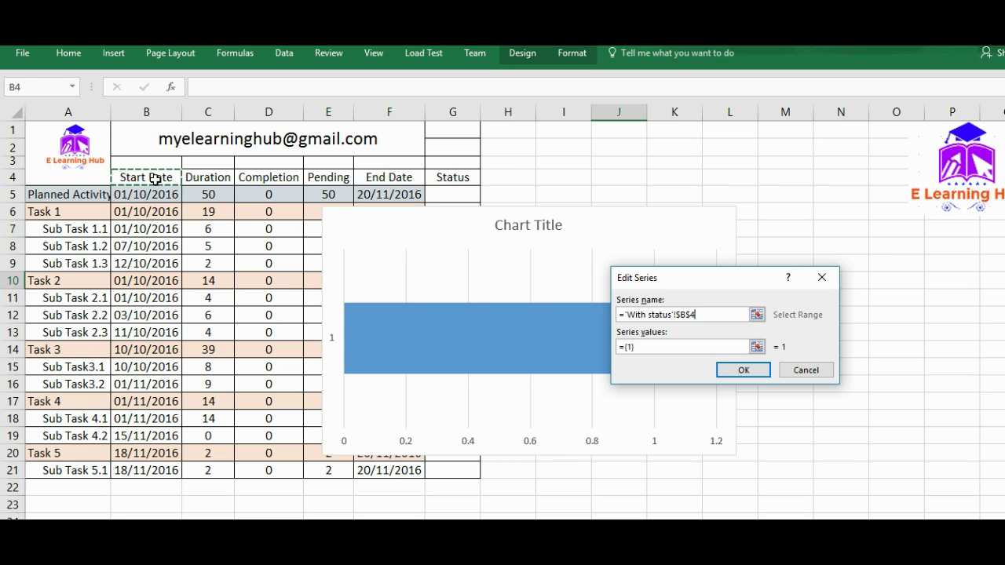
{"action": "left_click", "coordinate": [622, 347]}
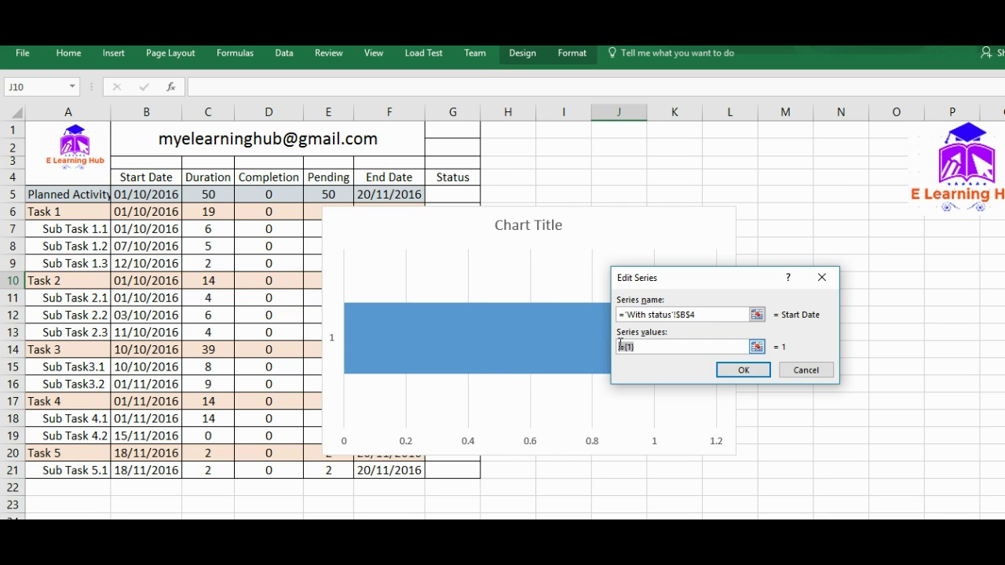
{"action": "key", "text": "BackSpace"}
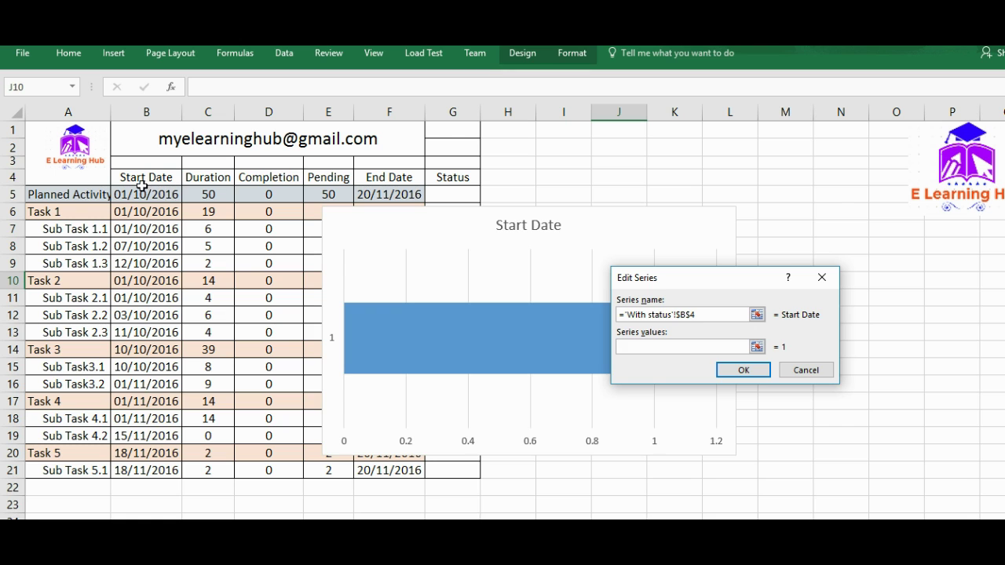
{"action": "left_click_drag", "start_coordinate": [142, 192], "coordinate": [143, 470]}
{"action": "left_click", "coordinate": [740, 370]}
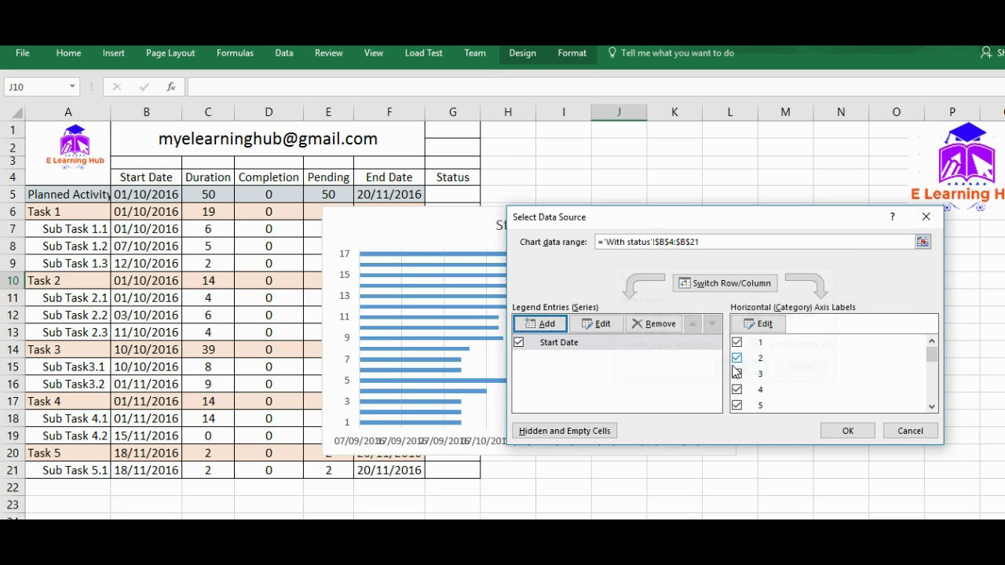
Set the chart's category axis labels to the task names in A5:A21.
{"action": "left_click", "coordinate": [759, 324]}
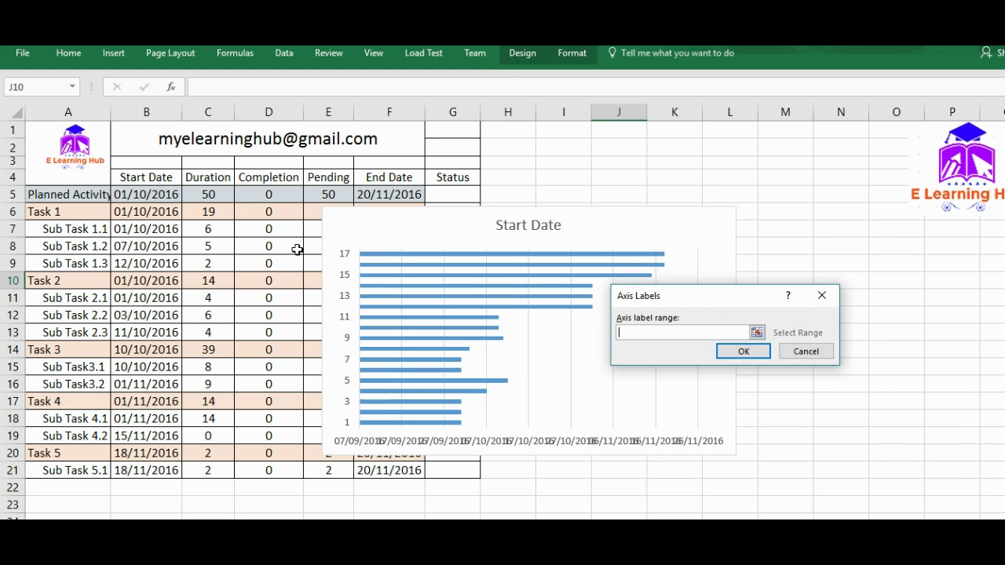
{"action": "left_click_drag", "start_coordinate": [98, 194], "coordinate": [90, 471]}
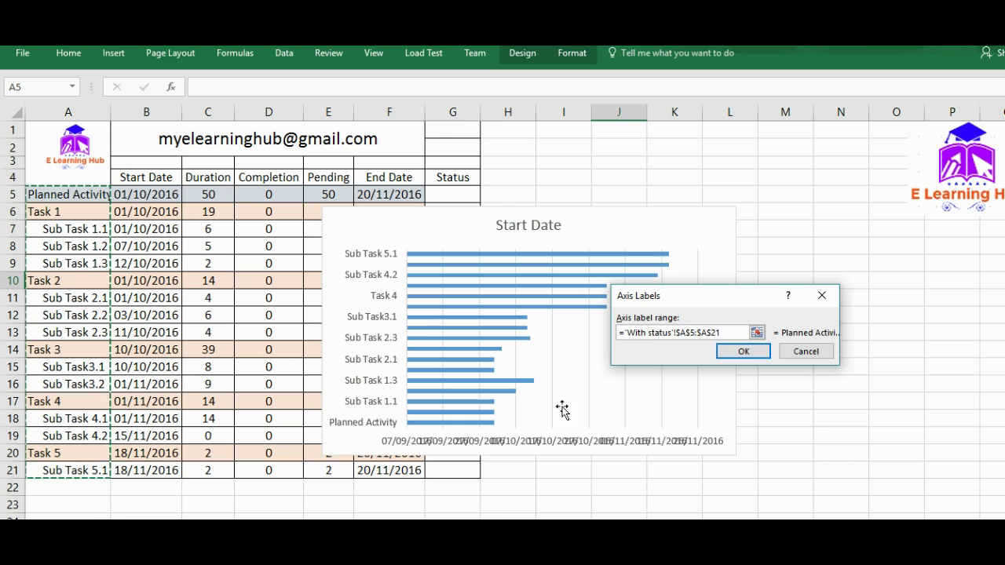
{"action": "left_click", "coordinate": [743, 351]}
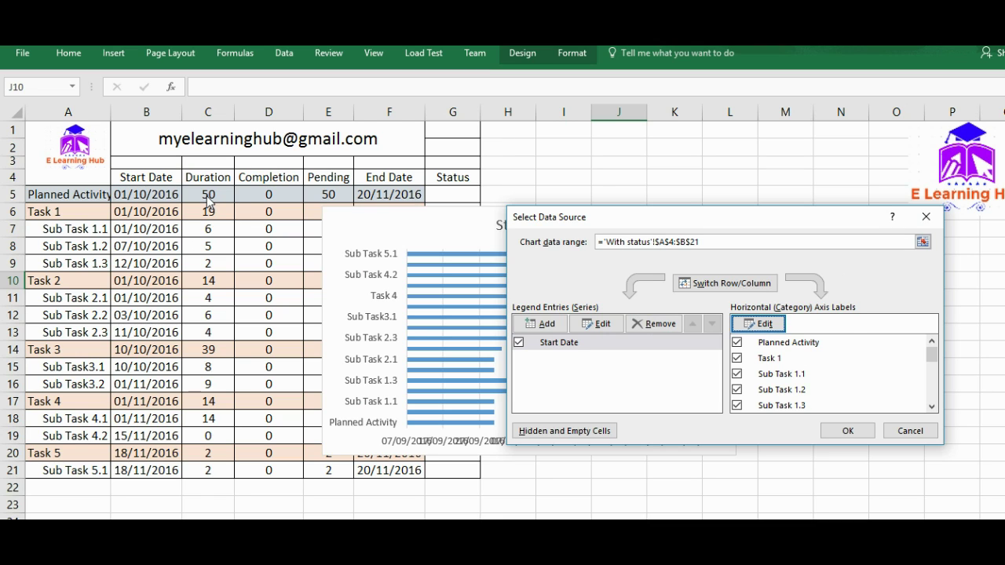
Add a Completion series to the chart, with its name from D4 and values from D5:D21.
{"action": "left_click", "coordinate": [542, 322]}
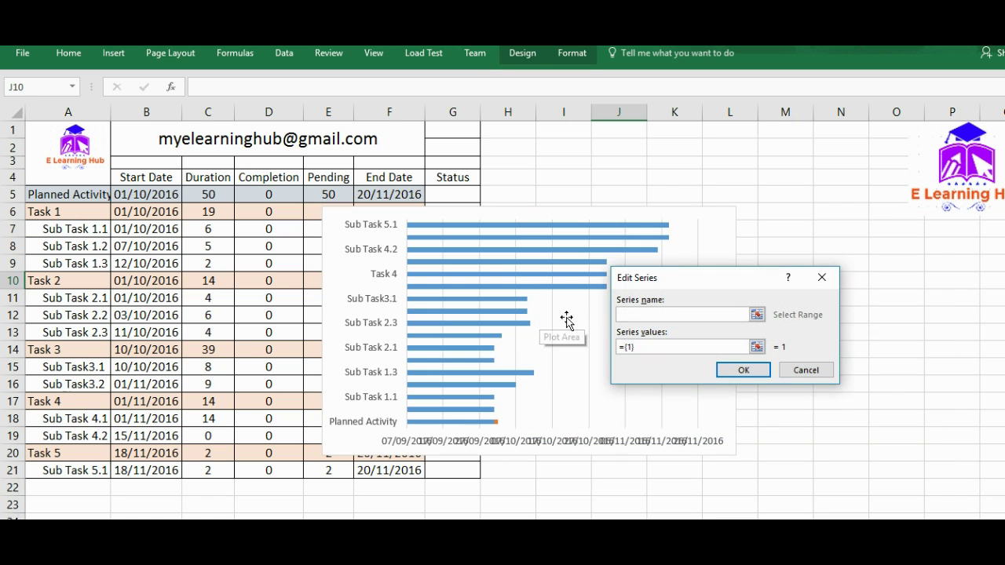
{"action": "left_click", "coordinate": [270, 181]}
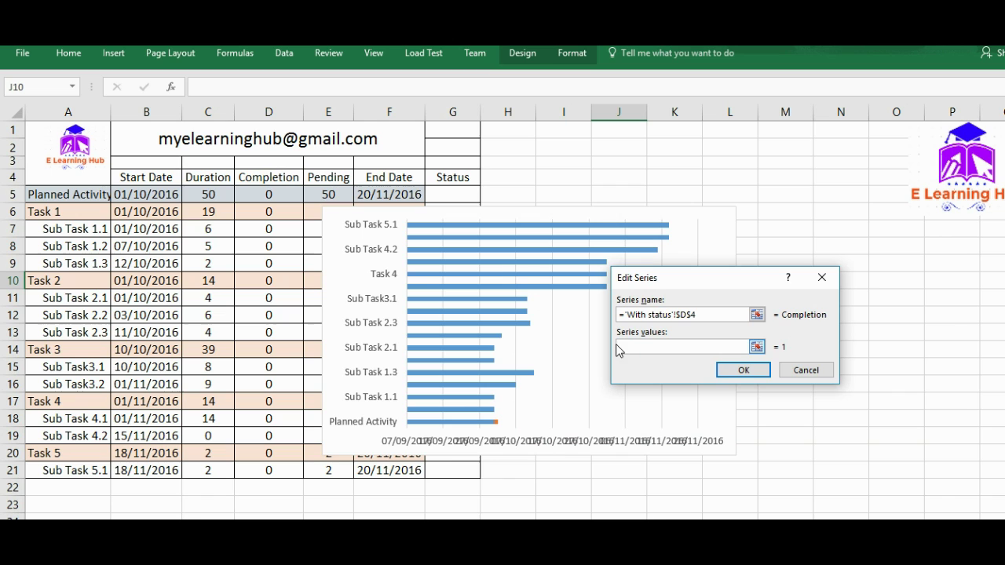
{"action": "left_click_drag", "start_coordinate": [264, 195], "coordinate": [249, 472]}
{"action": "left_click", "coordinate": [742, 370]}
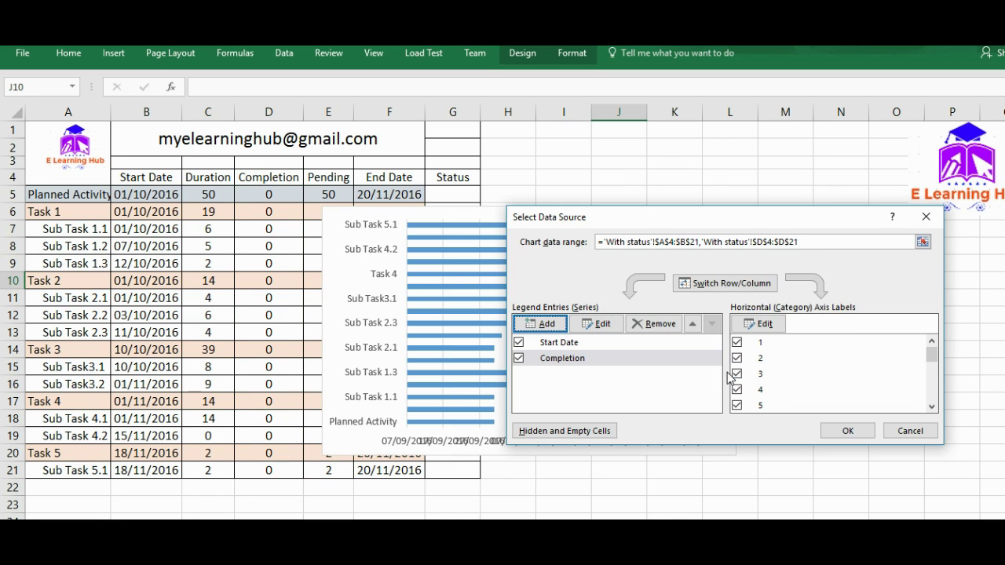
Add a Pending series named from E4 with values E5:E21, and apply the chart's data source changes.
{"action": "left_click", "coordinate": [554, 325]}
{"action": "left_click", "coordinate": [327, 175]}
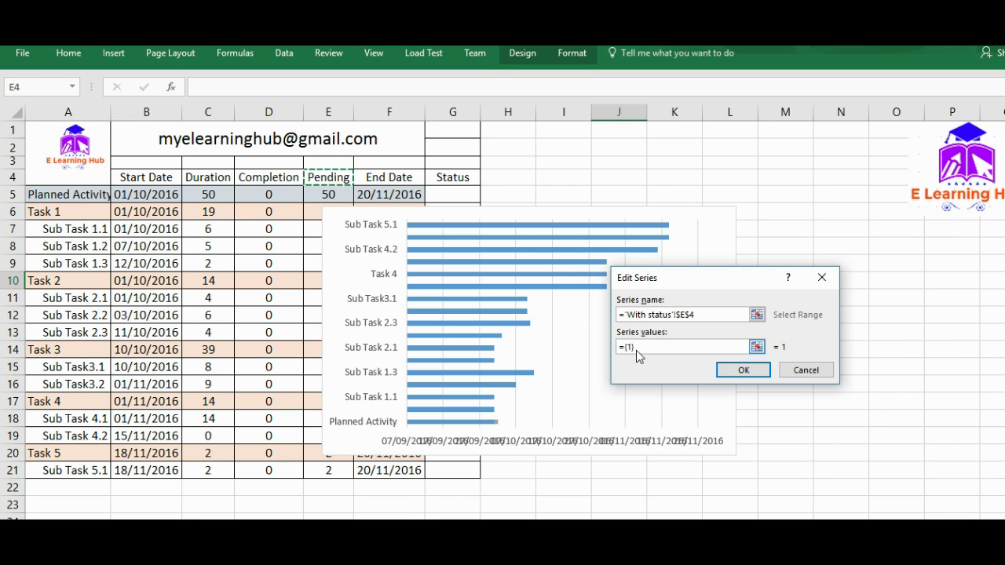
{"action": "left_click_drag", "start_coordinate": [637, 349], "coordinate": [617, 350]}
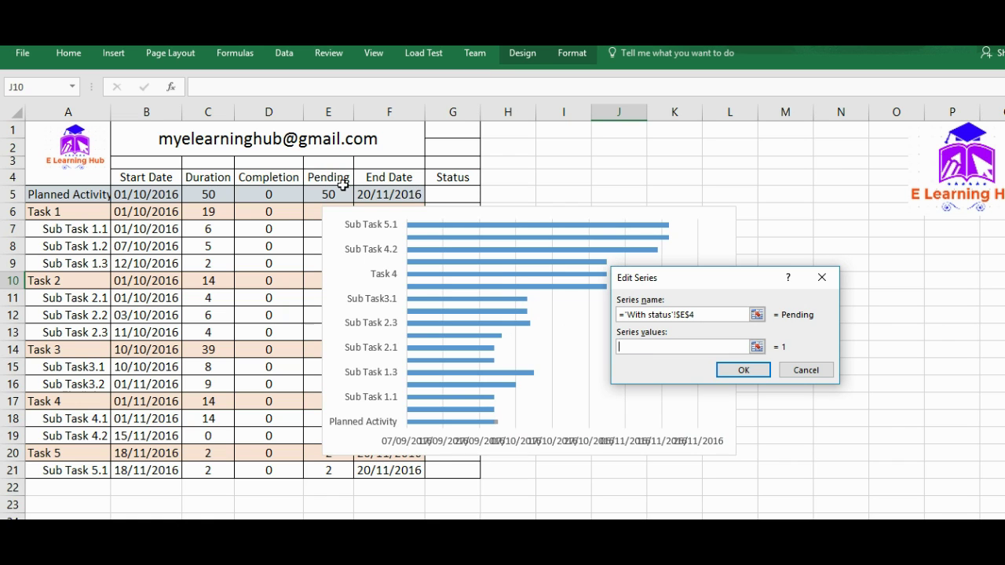
{"action": "left_click_drag", "start_coordinate": [328, 194], "coordinate": [329, 470]}
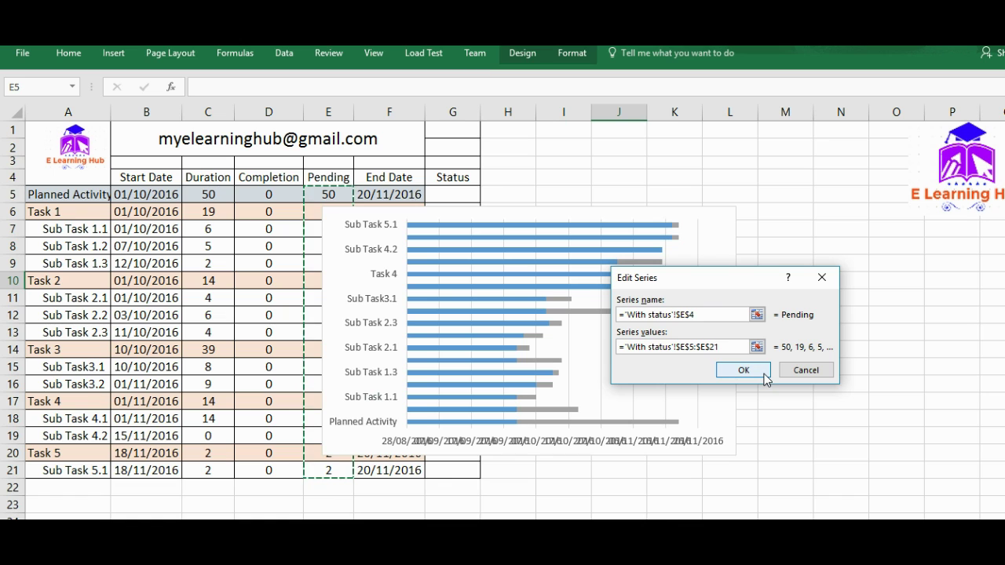
{"action": "left_click", "coordinate": [764, 378]}
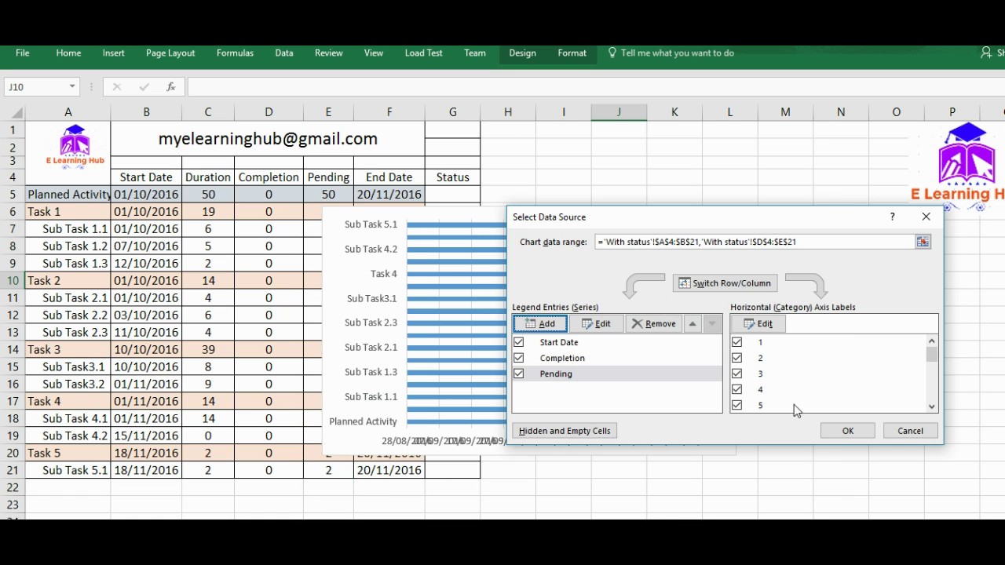
{"action": "left_click", "coordinate": [843, 432]}
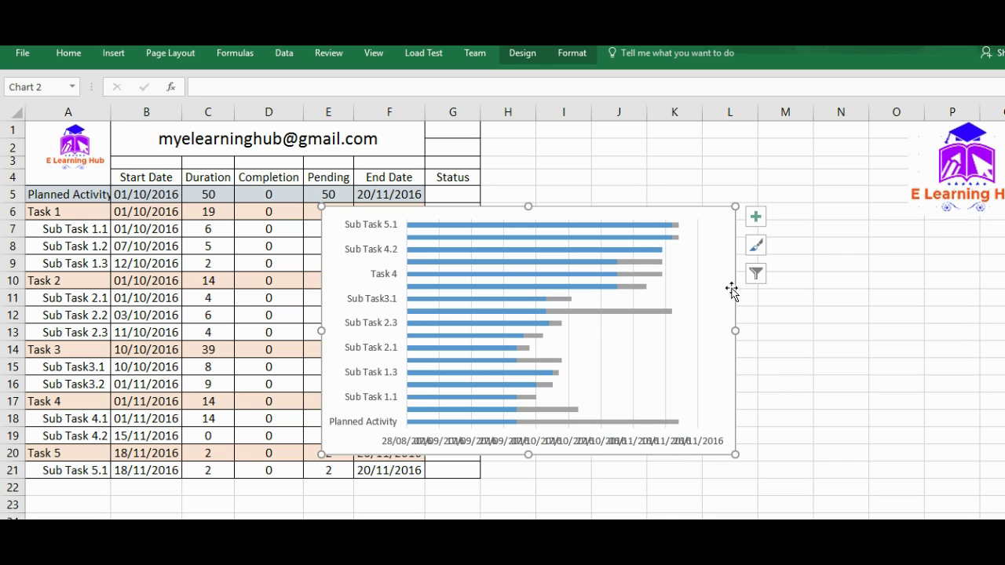
Widen the chart to about column N and put its vertical axis categories in reverse order.
{"action": "left_click_drag", "start_coordinate": [735, 328], "coordinate": [859, 345]}
{"action": "left_click_drag", "start_coordinate": [559, 213], "coordinate": [579, 215]}
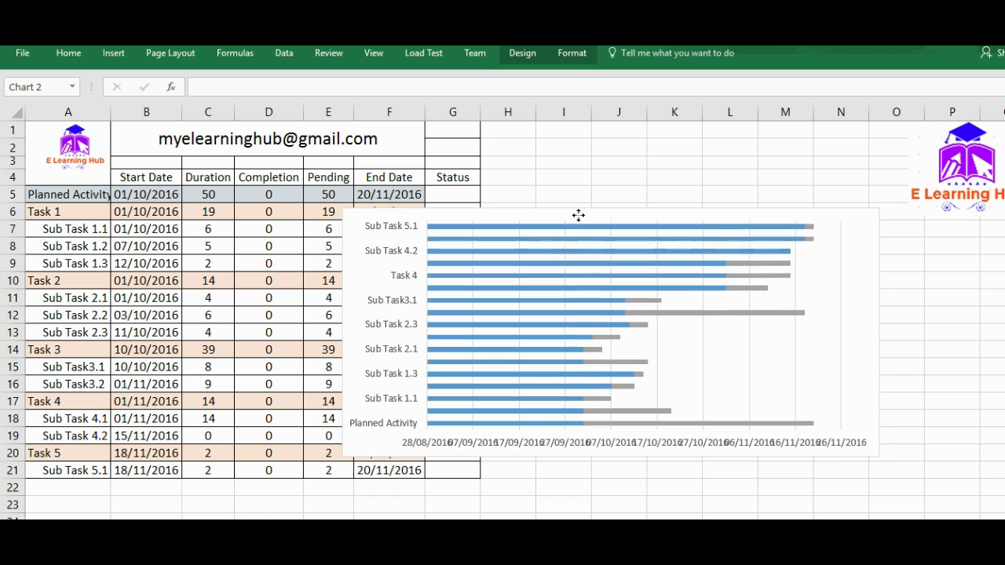
{"action": "left_click", "coordinate": [382, 328]}
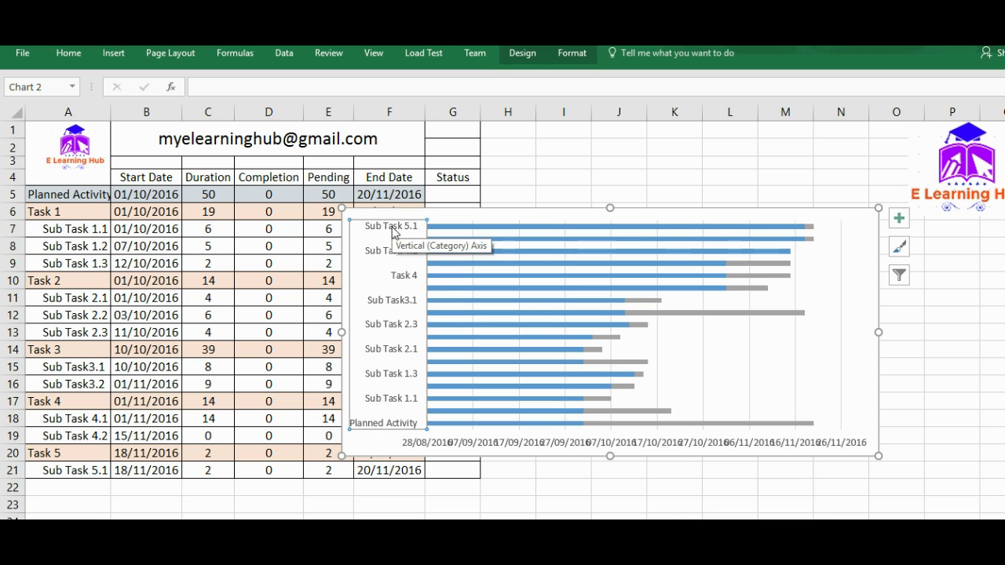
{"action": "right_click", "coordinate": [393, 269]}
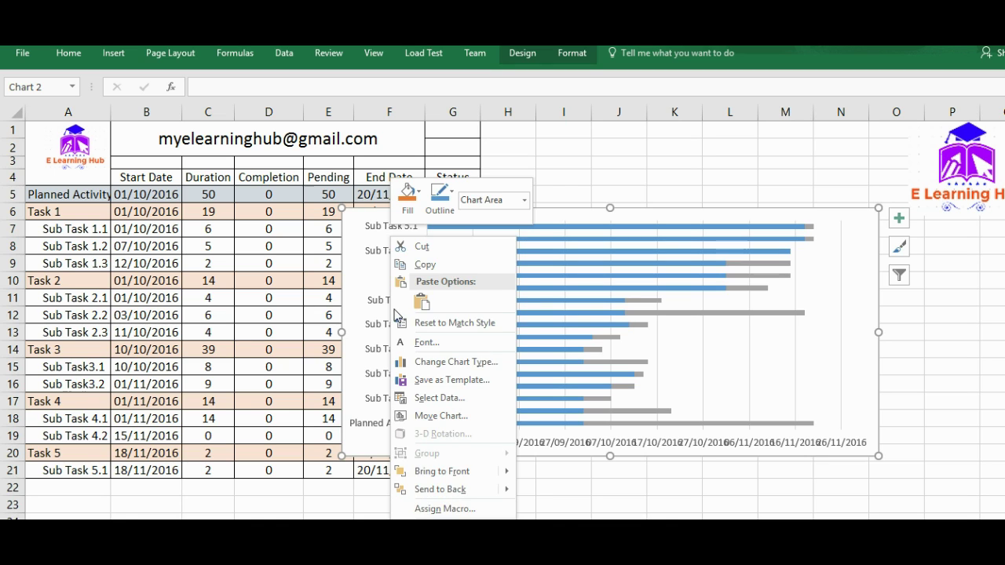
{"action": "left_click", "coordinate": [370, 287]}
{"action": "left_click", "coordinate": [380, 304]}
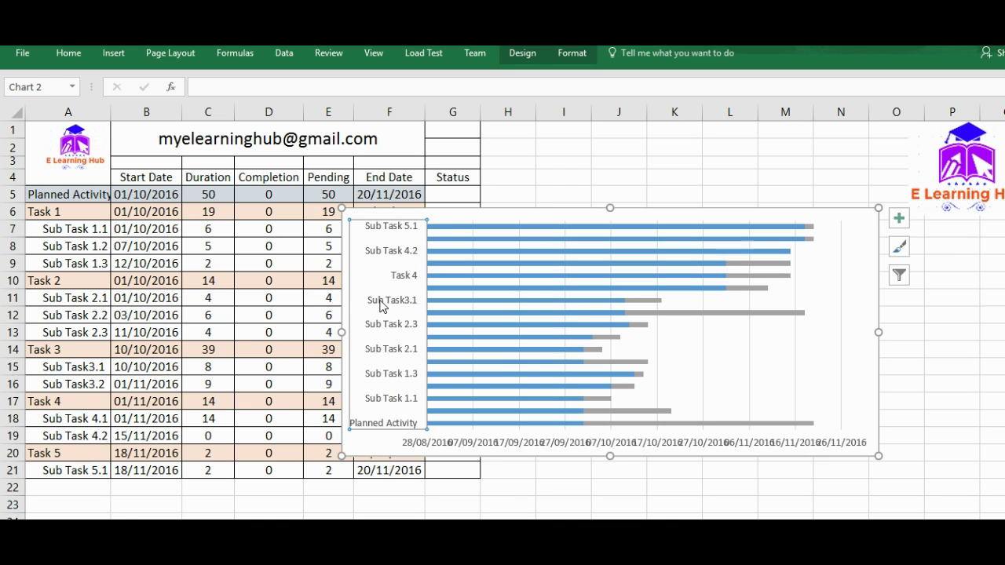
{"action": "right_click", "coordinate": [381, 306]}
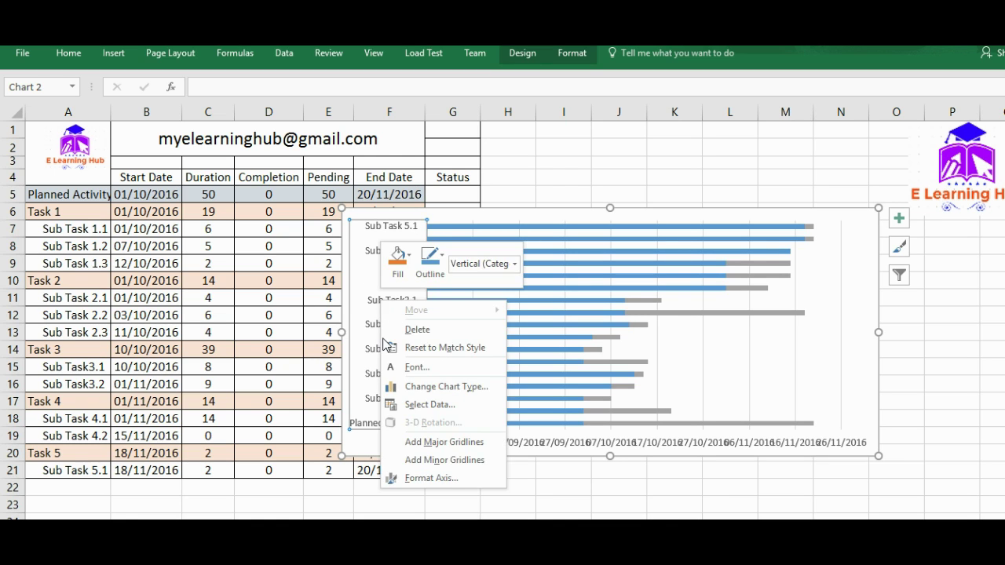
{"action": "left_click", "coordinate": [432, 481]}
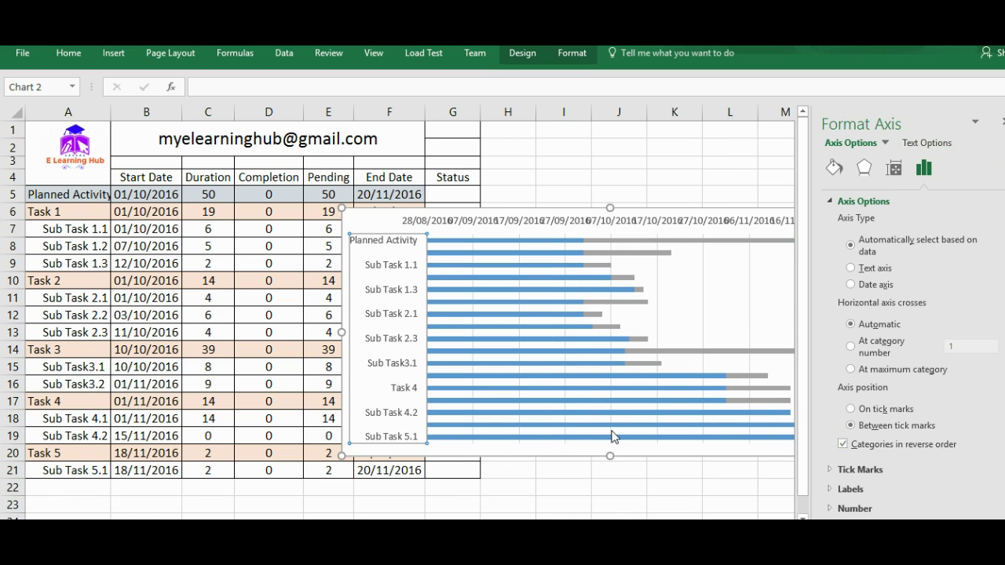
Move the chart clear of the task table so that it starts at column H.
{"action": "left_click", "coordinate": [475, 240]}
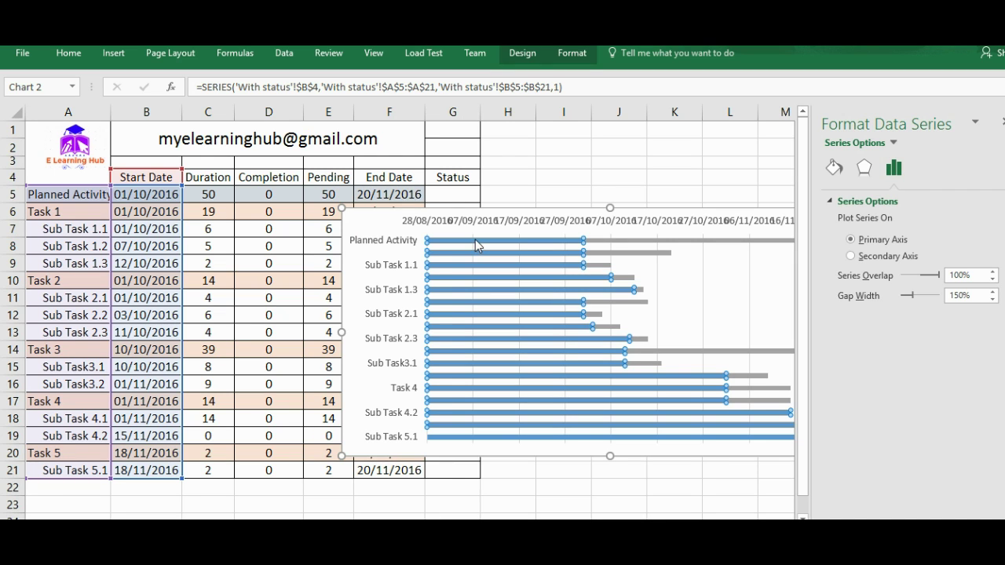
{"action": "left_click", "coordinate": [615, 243]}
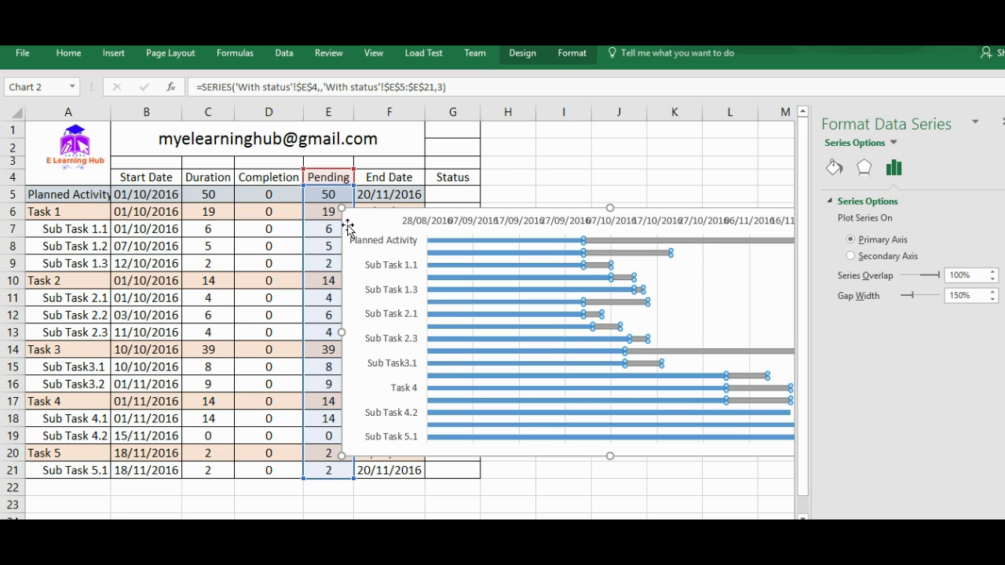
{"action": "left_click_drag", "start_coordinate": [347, 225], "coordinate": [486, 227]}
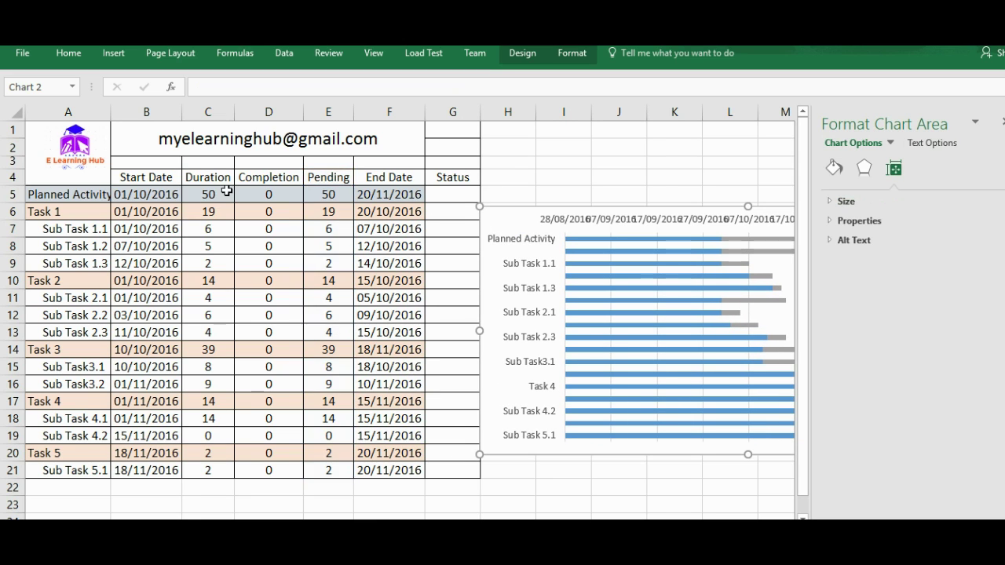
Enter Status values of 50%, 50%, 45%, 80% and 10% in cells G5 to G9.
{"action": "left_click", "coordinate": [435, 200]}
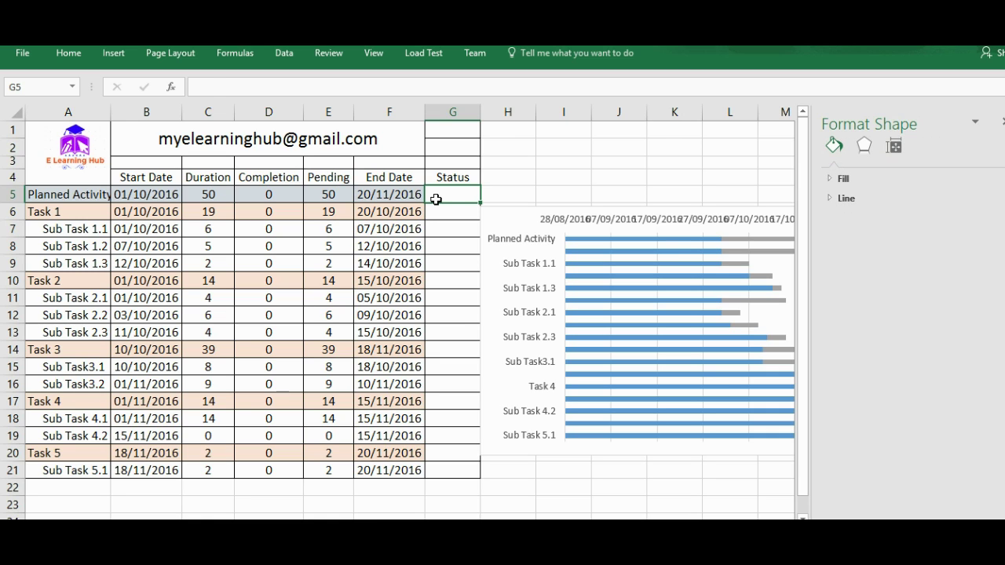
{"action": "type", "text": "50%"}
{"action": "key", "text": "Return"}
{"action": "type", "text": "5%"}
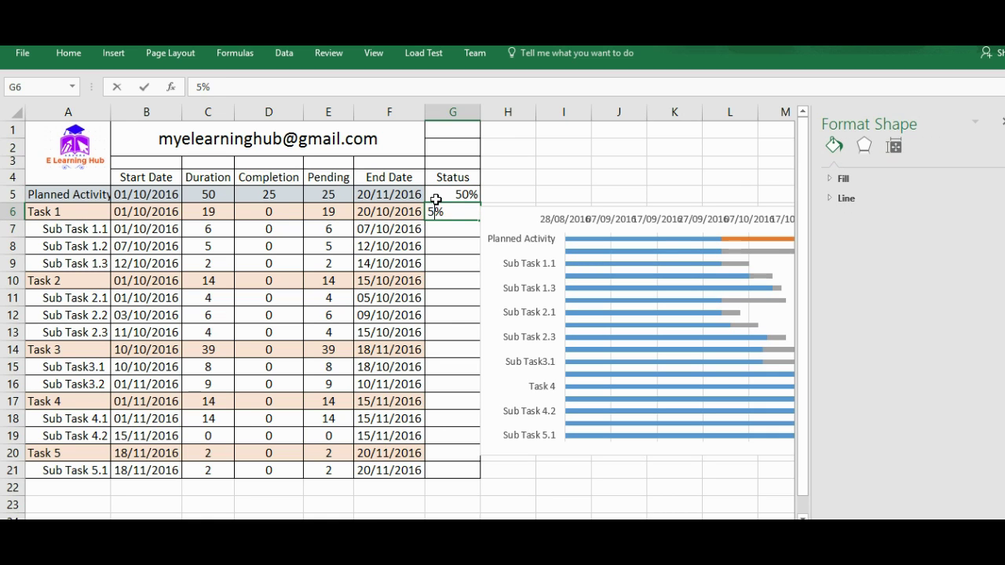
{"action": "type", "text": "0"}
{"action": "key", "text": "Return"}
{"action": "type", "text": "45"}
{"action": "key", "text": "Return"}
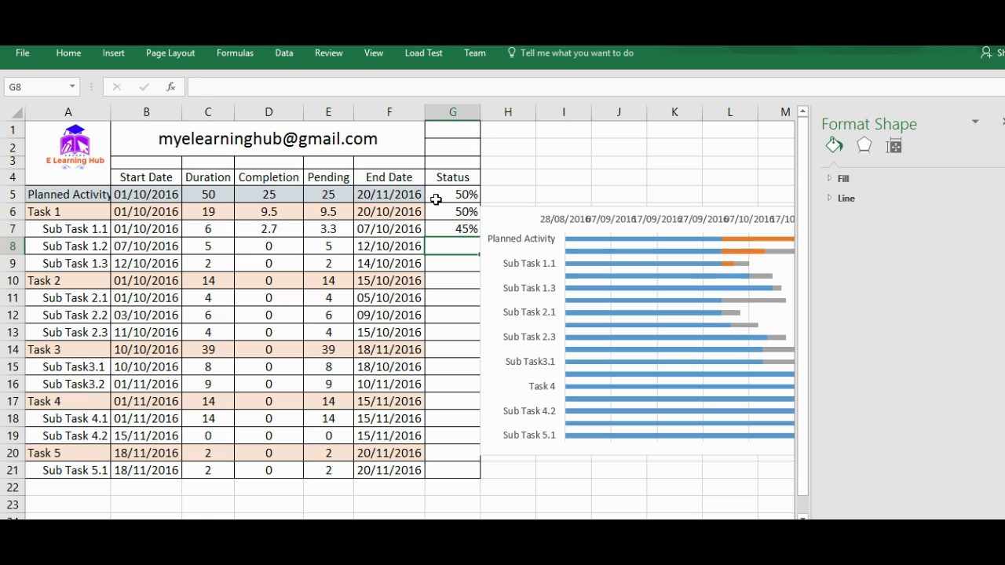
{"action": "type", "text": "80"}
{"action": "key", "text": "Return"}
{"action": "type", "text": "10"}
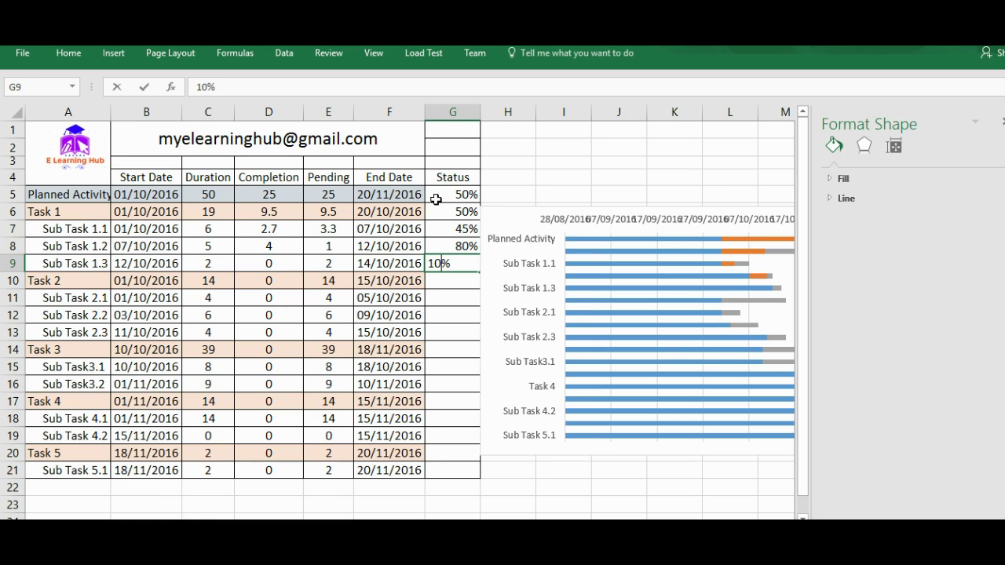
{"action": "key", "text": "Return"}
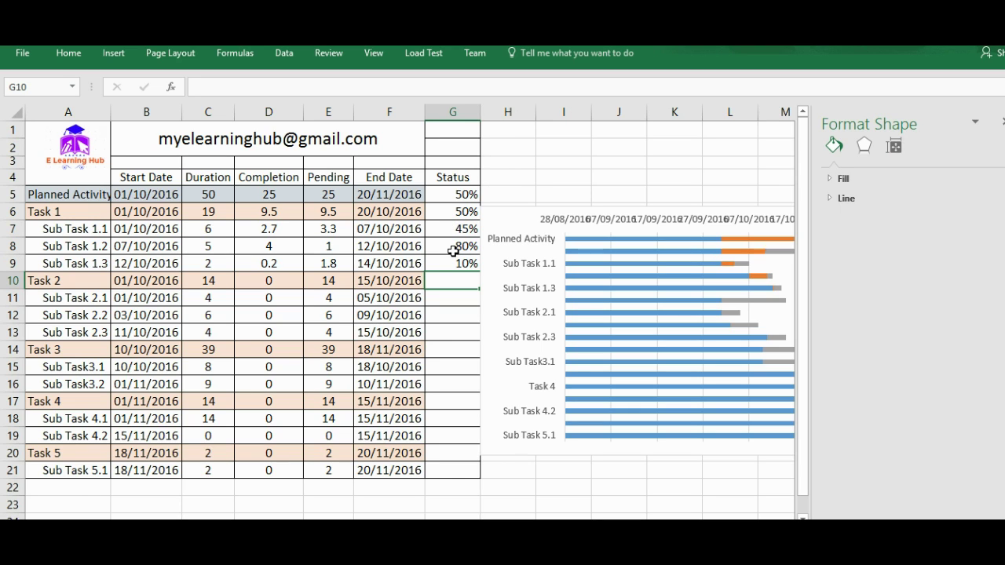
Move the chart over the task table to about columns D to L and set the Start Date series to no fill.
{"action": "left_click", "coordinate": [719, 210]}
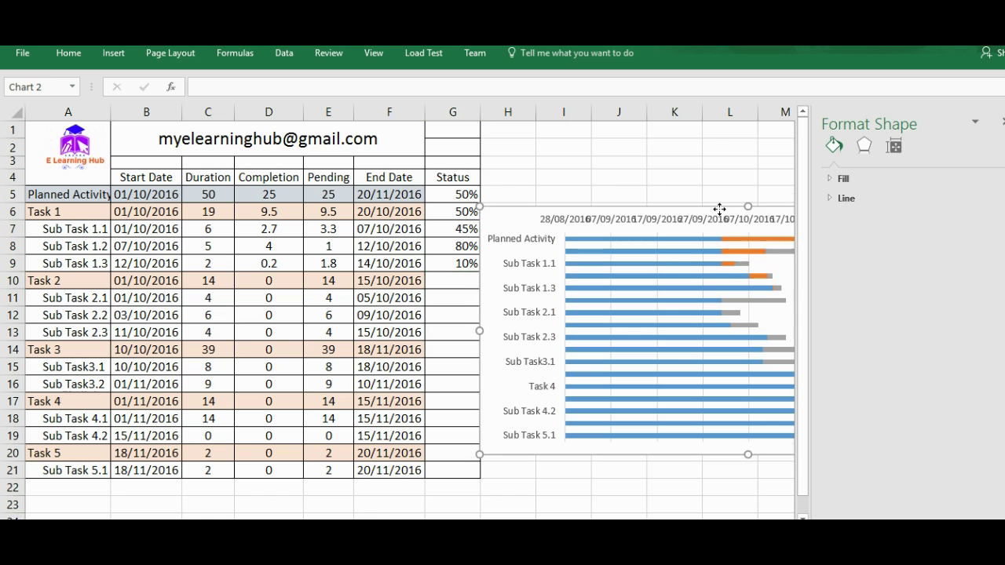
{"action": "left_click_drag", "start_coordinate": [719, 209], "coordinate": [434, 203]}
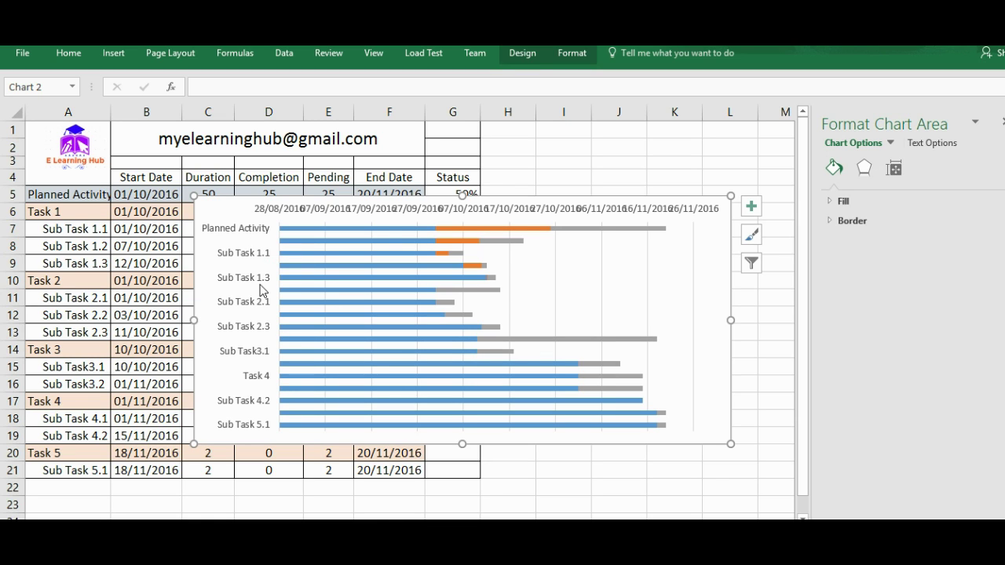
{"action": "left_click", "coordinate": [328, 288]}
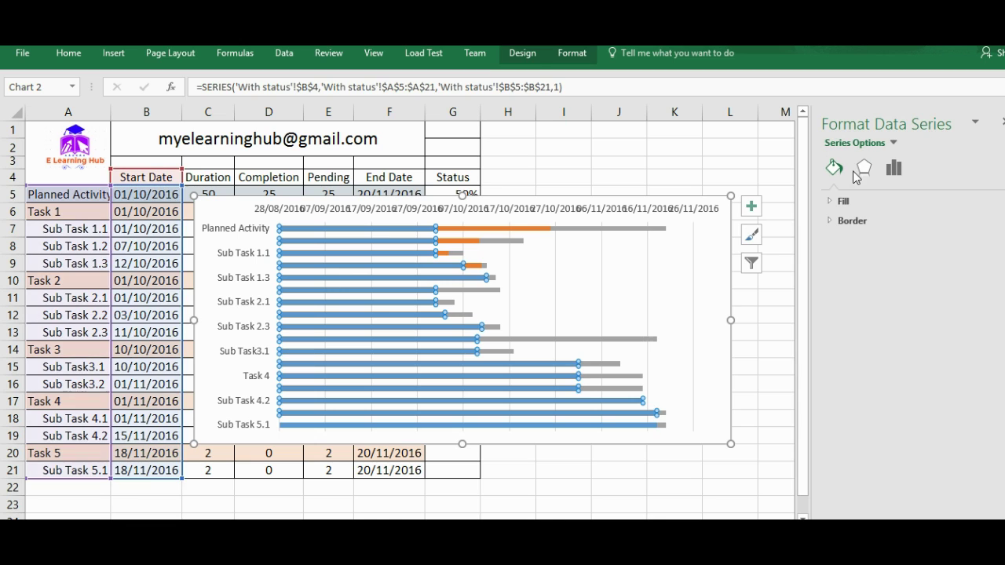
{"action": "left_click", "coordinate": [846, 201]}
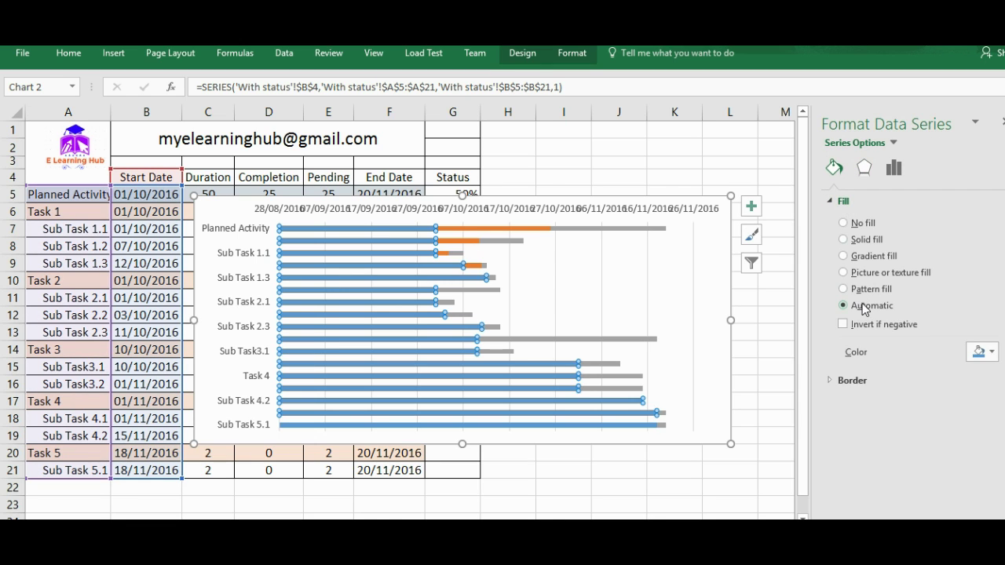
{"action": "left_click", "coordinate": [854, 224]}
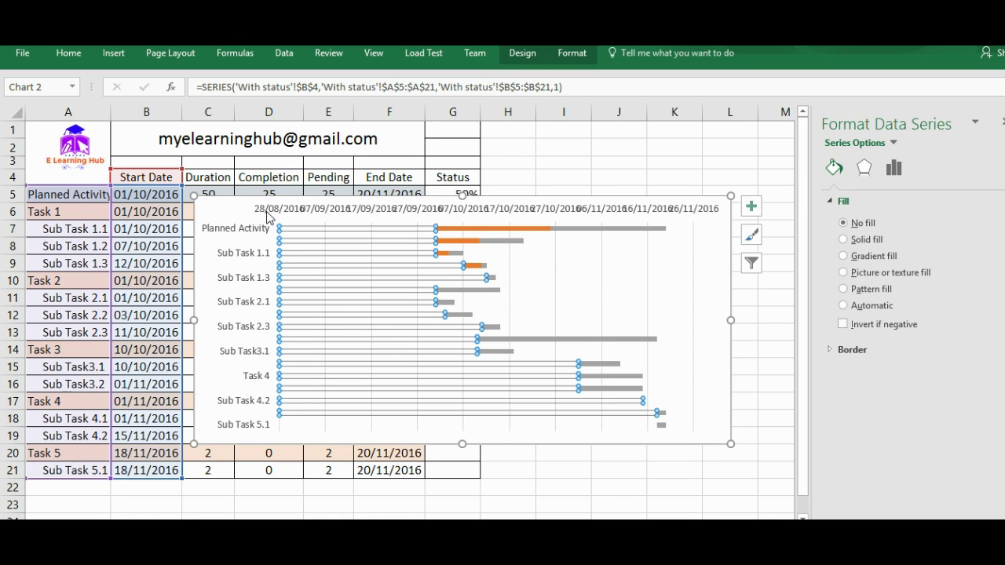
Look up the serial number of the start date in B5 by previewing General format, without applying it.
{"action": "left_click", "coordinate": [267, 211]}
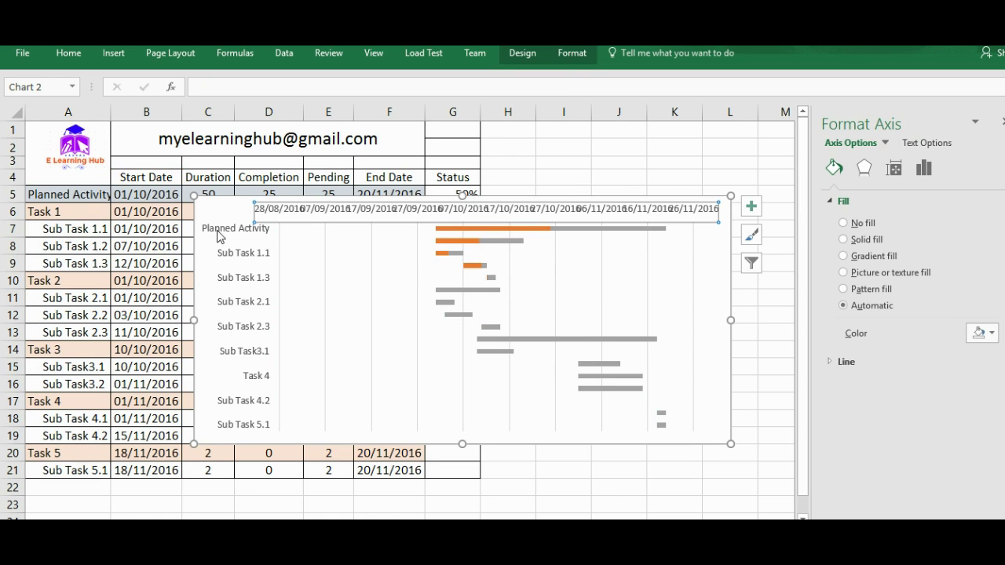
{"action": "left_click", "coordinate": [166, 197]}
{"action": "right_click", "coordinate": [167, 201]}
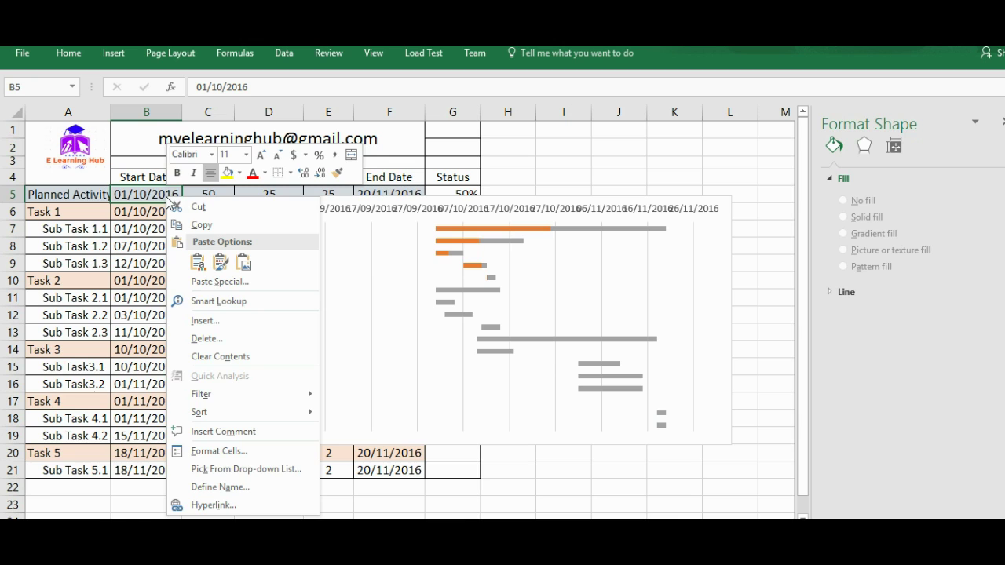
{"action": "key", "text": "Escape"}
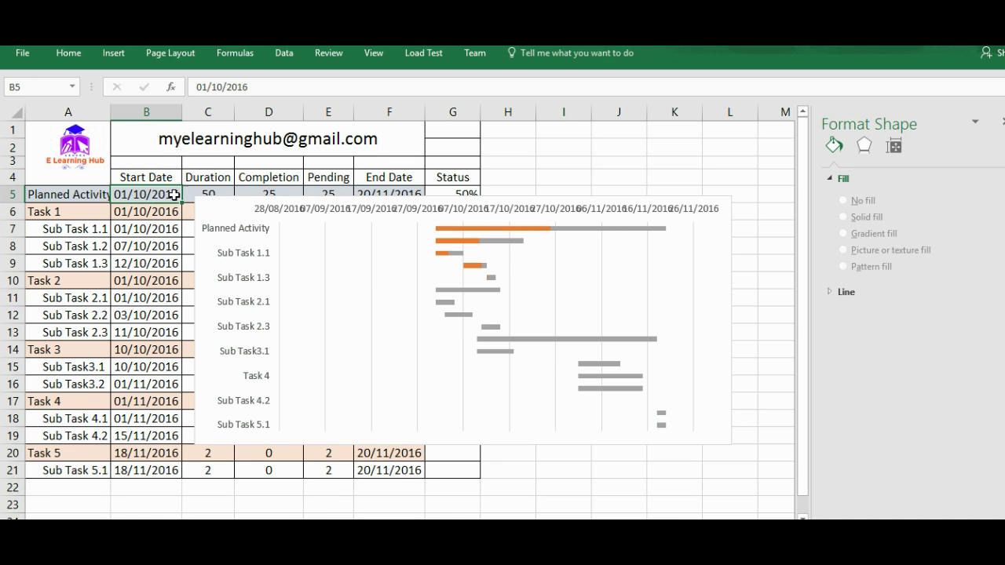
{"action": "right_click", "coordinate": [150, 195]}
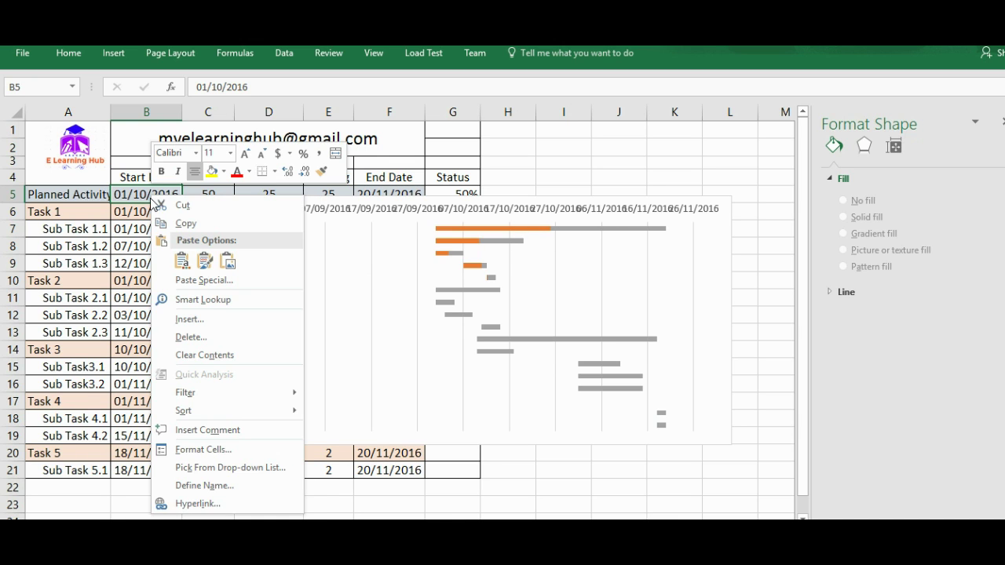
{"action": "left_click", "coordinate": [179, 452]}
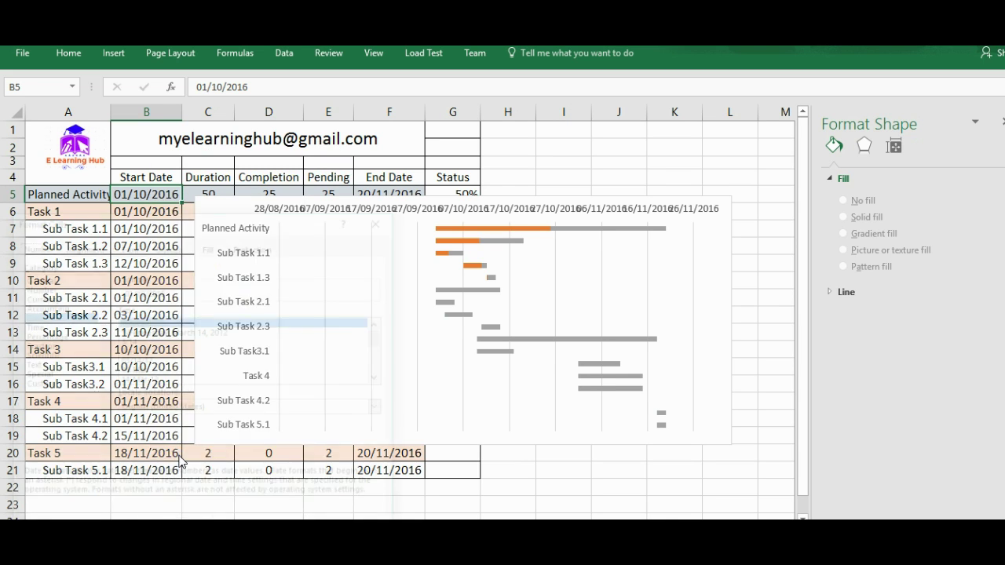
{"action": "left_click", "coordinate": [44, 278]}
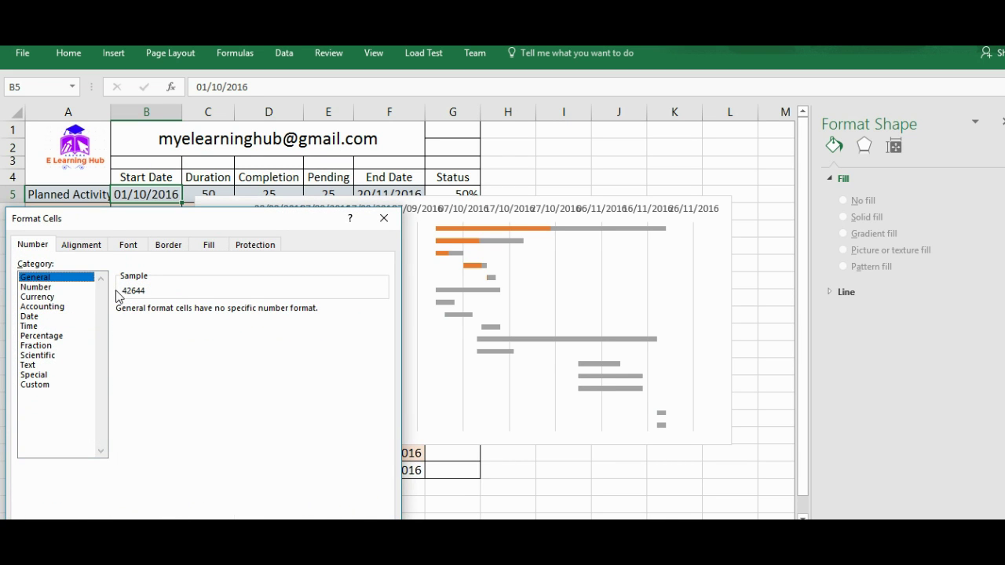
{"action": "left_click", "coordinate": [384, 218]}
Set the minimum bound of the chart's horizontal date axis to 42644.
{"action": "left_click", "coordinate": [375, 217]}
{"action": "right_click", "coordinate": [376, 212]}
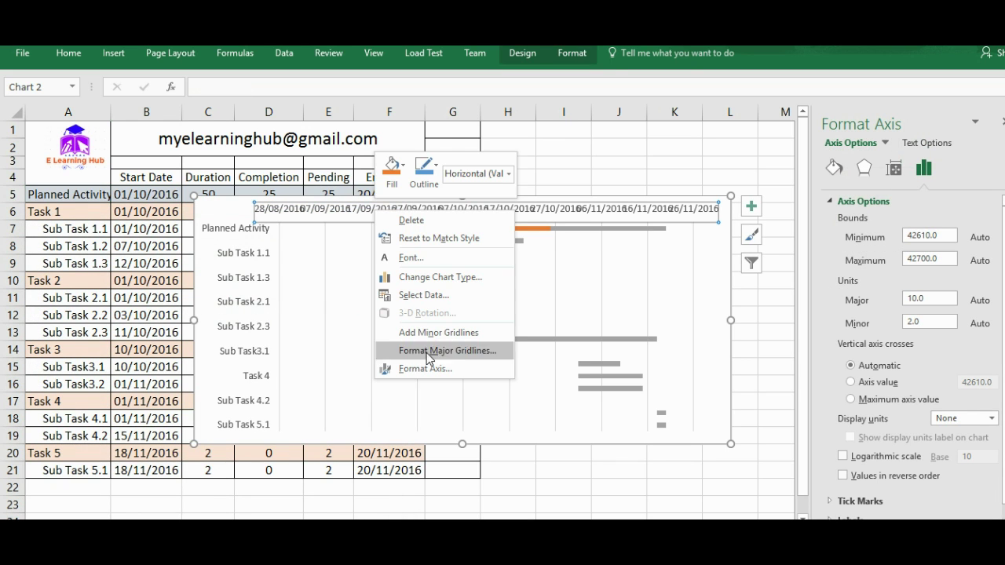
{"action": "left_click", "coordinate": [938, 236]}
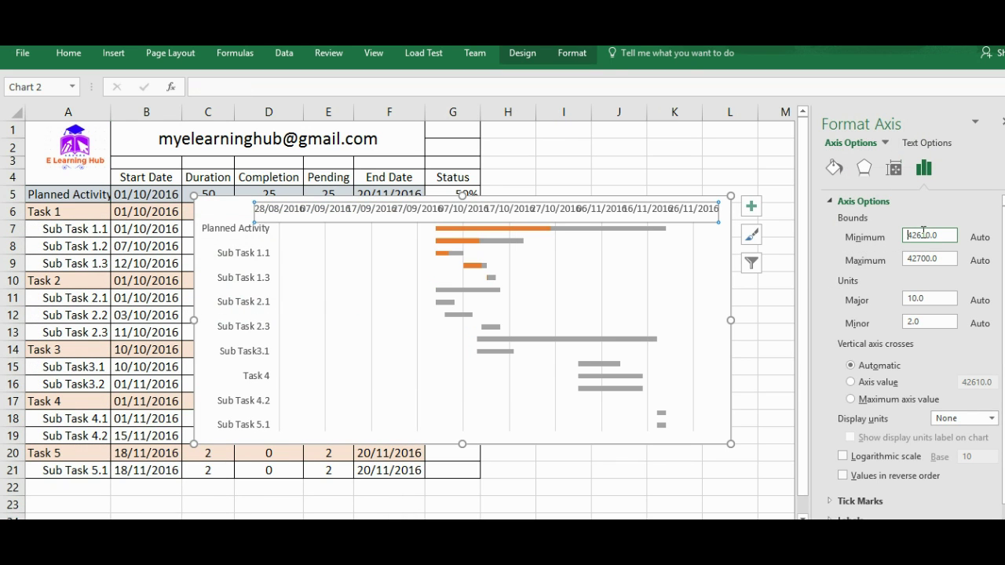
{"action": "left_click_drag", "start_coordinate": [920, 235], "coordinate": [936, 234]}
{"action": "type", "text": "44"}
{"action": "left_click", "coordinate": [953, 260]}
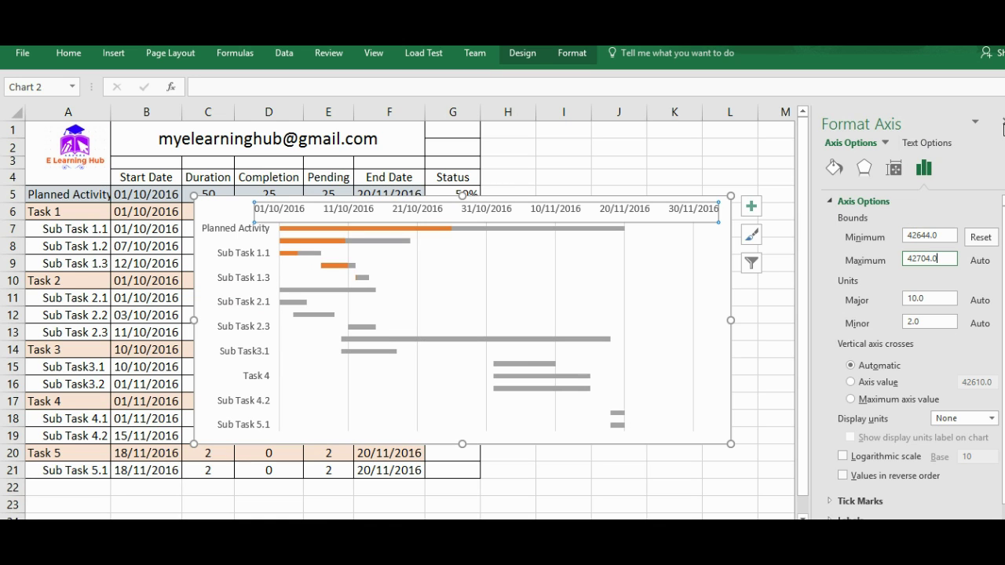
{"action": "left_click", "coordinate": [1004, 124]}
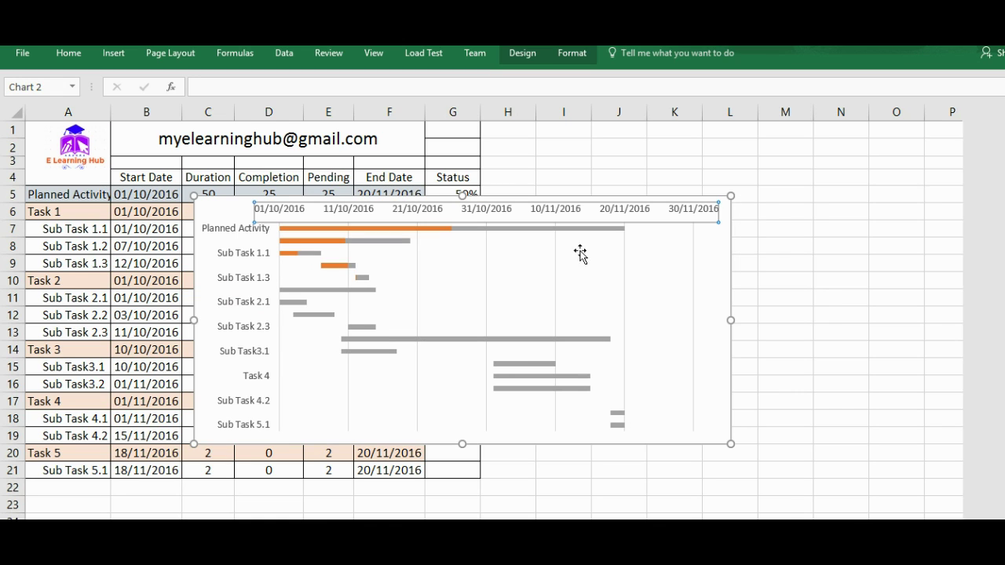
Thicken the chart bars by reducing the Pending series' gap width to 3%.
{"action": "left_click", "coordinate": [472, 235]}
{"action": "right_click", "coordinate": [473, 234]}
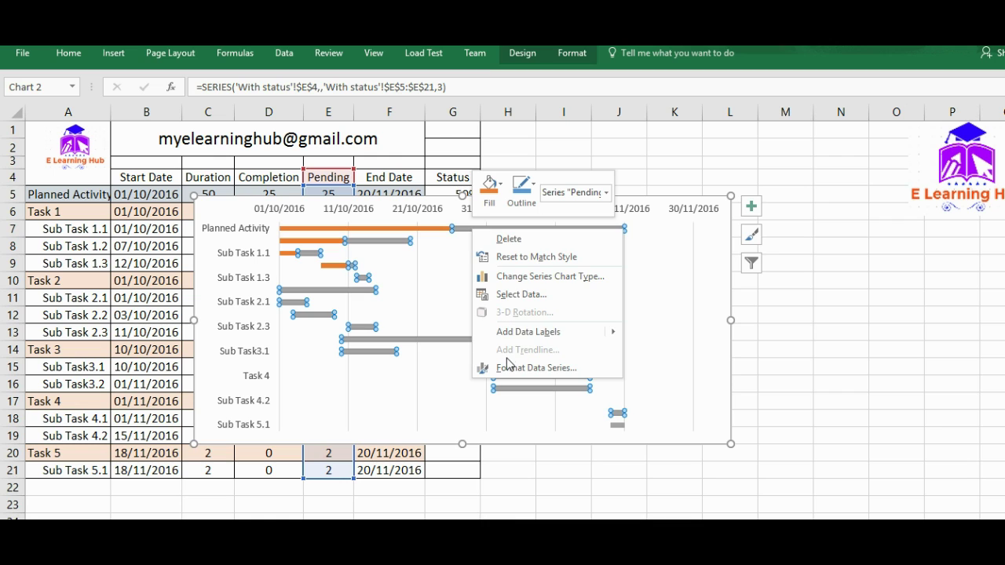
{"action": "left_click", "coordinate": [509, 366]}
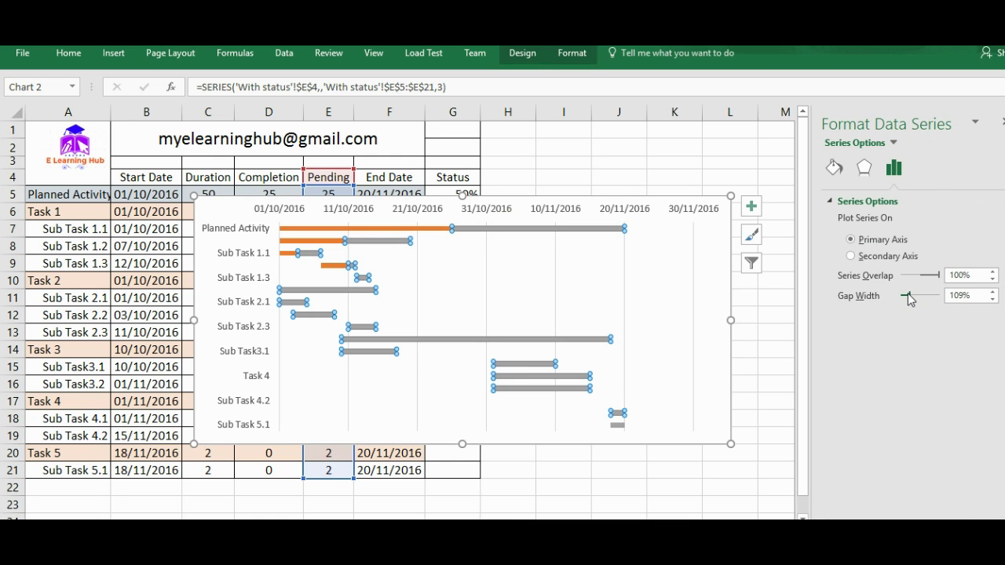
{"action": "left_click_drag", "start_coordinate": [908, 299], "coordinate": [901, 295]}
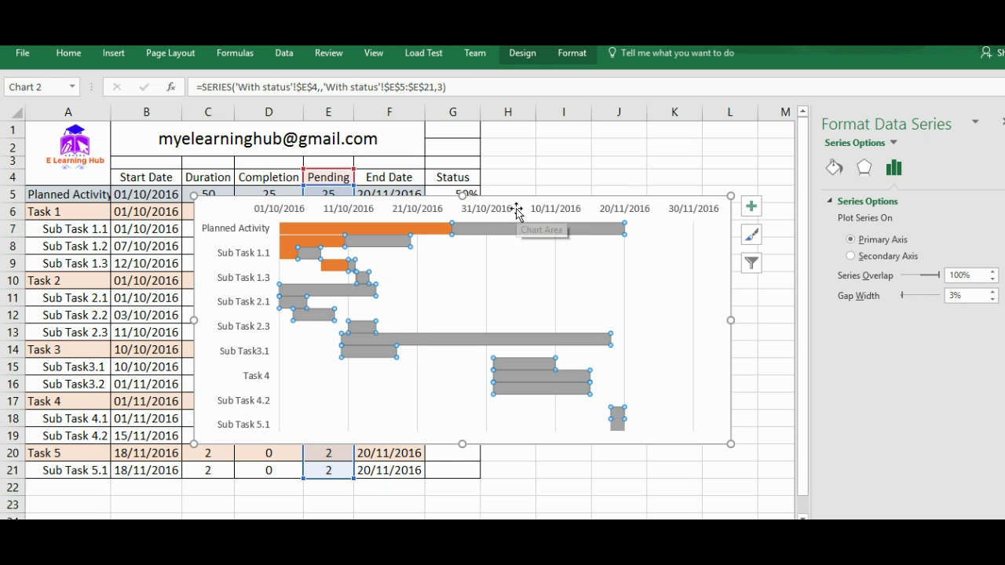
{"action": "left_click", "coordinate": [486, 253]}
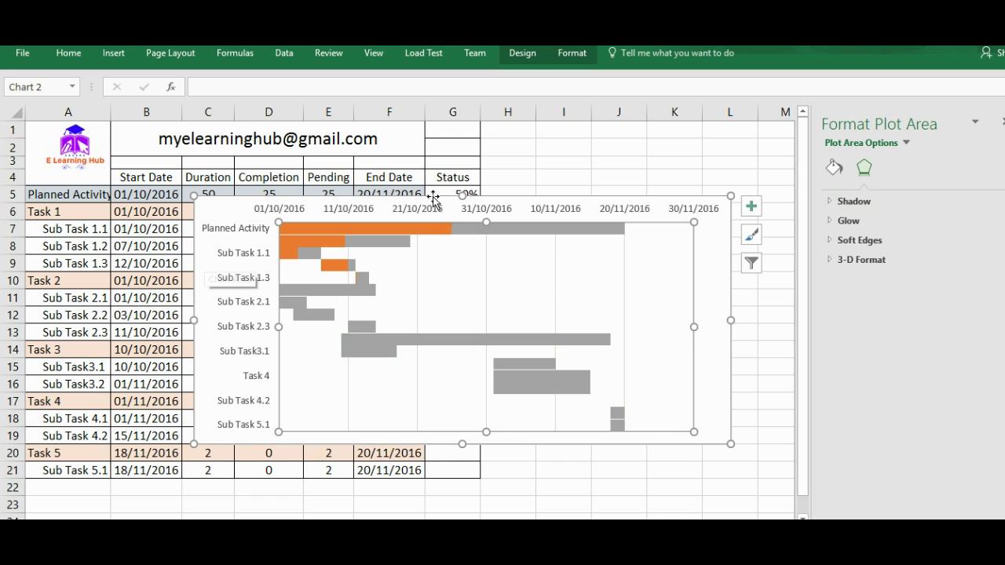
Move the chart beside the task table starting at column H, and extend its height down to about row 21.
{"action": "left_click", "coordinate": [1002, 122]}
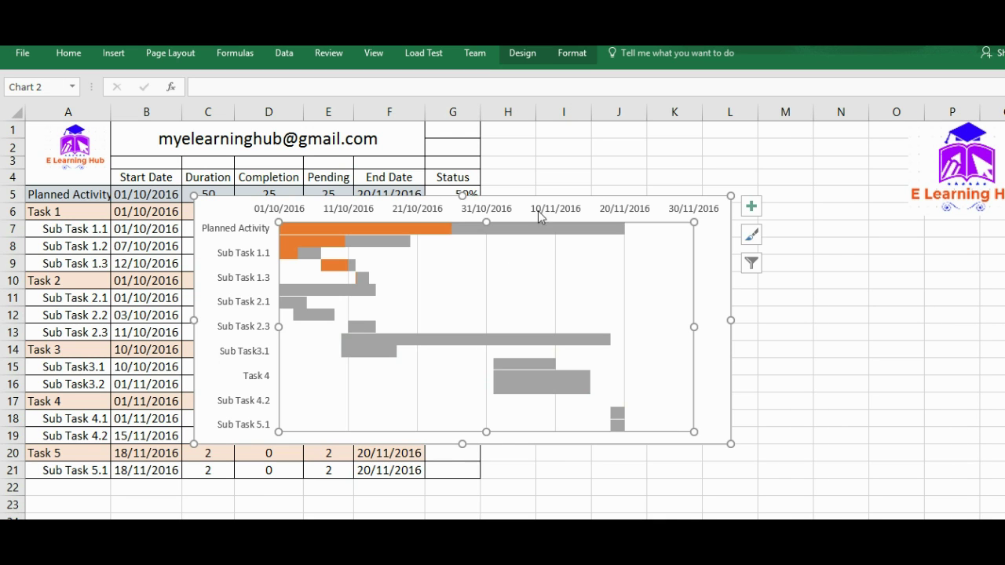
{"action": "left_click_drag", "start_coordinate": [527, 202], "coordinate": [812, 166]}
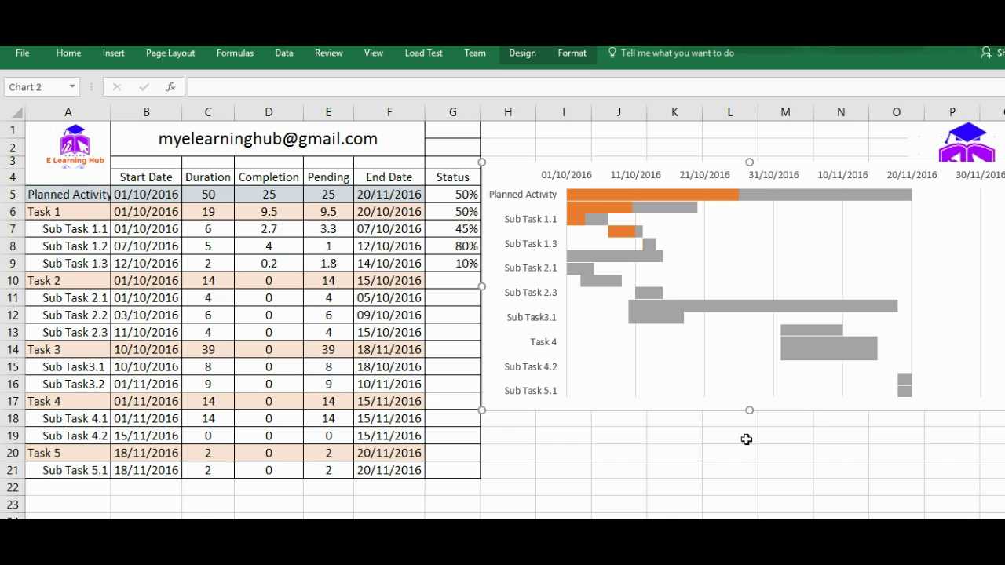
{"action": "left_click_drag", "start_coordinate": [747, 409], "coordinate": [747, 479]}
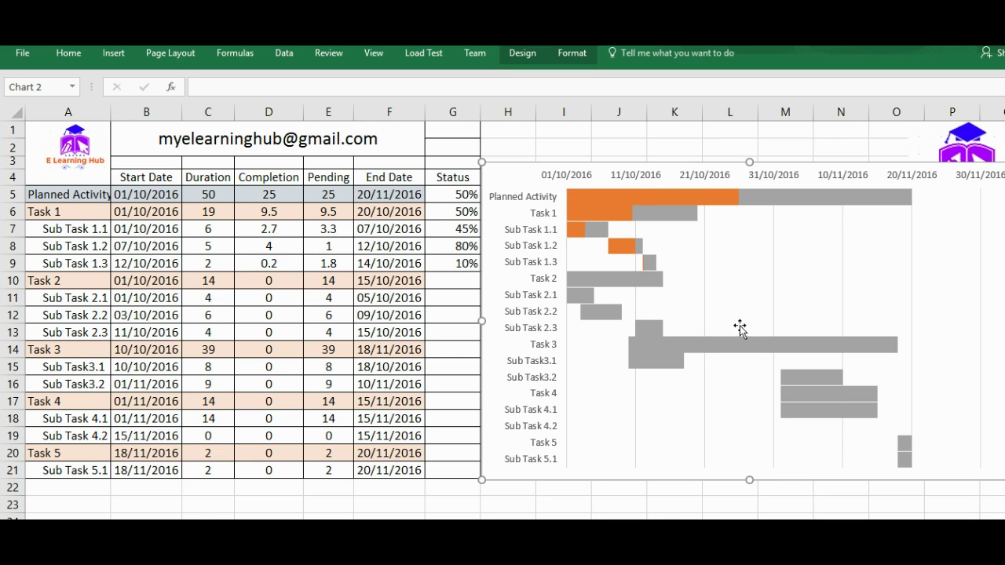
Set the gap width of the Pending series to 8%.
{"action": "left_click", "coordinate": [640, 214]}
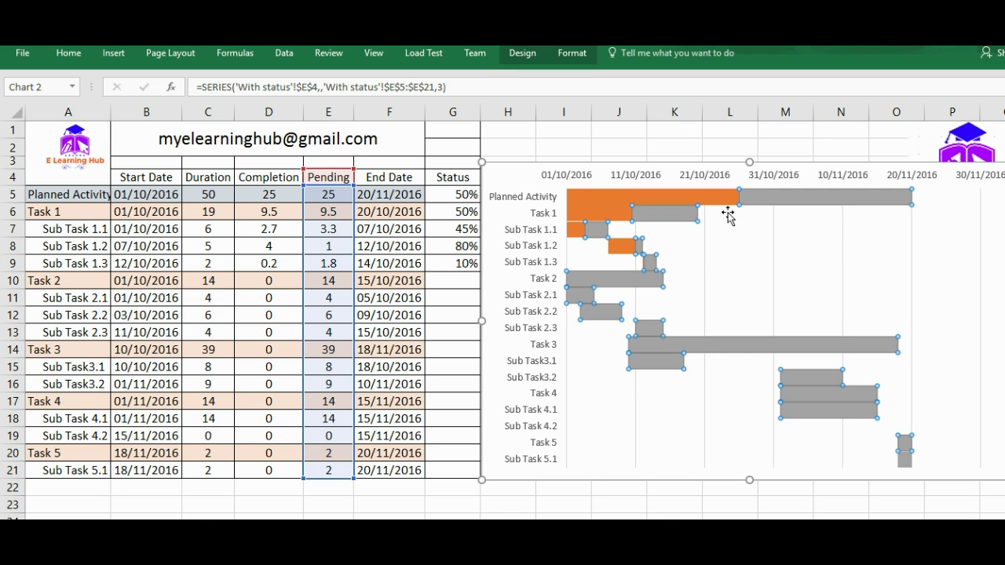
{"action": "right_click", "coordinate": [691, 215]}
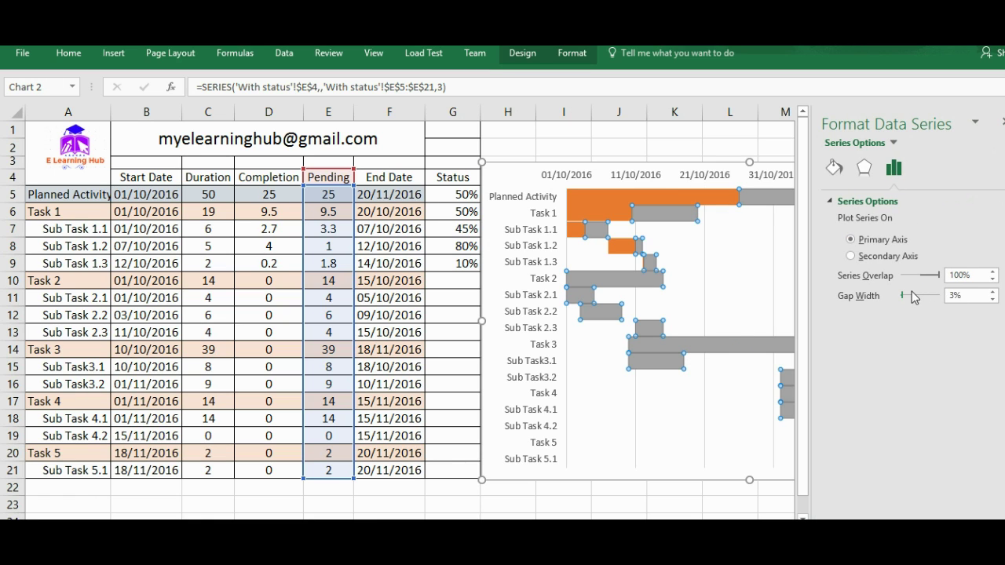
{"action": "left_click", "coordinate": [993, 293]}
{"action": "left_click", "coordinate": [992, 292]}
{"action": "left_click", "coordinate": [993, 293]}
{"action": "left_click", "coordinate": [993, 293]}
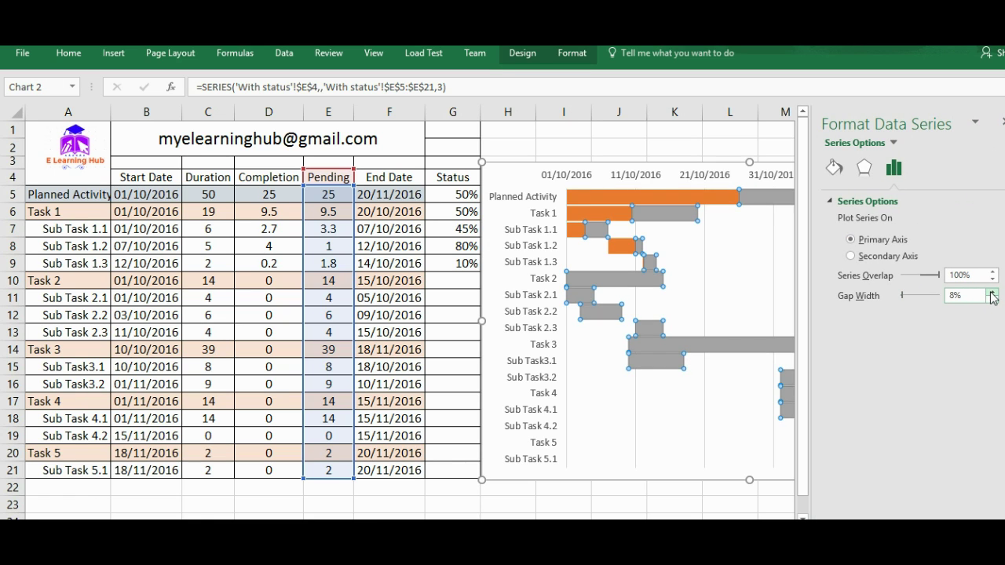
Give the Completion series a pattern fill, using the dense blue dotted pattern at the end of the second row of patterns.
{"action": "left_click", "coordinate": [595, 196]}
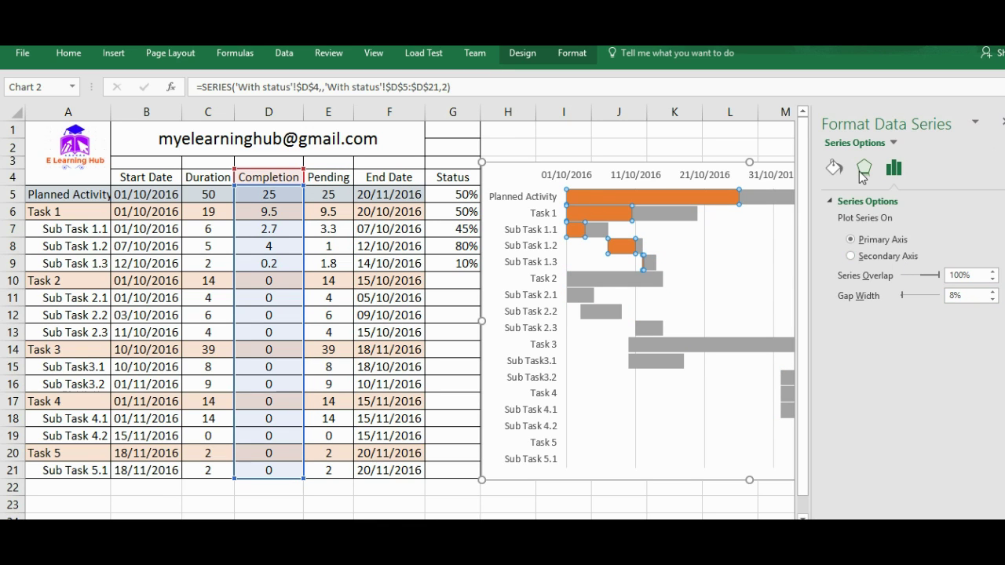
{"action": "left_click", "coordinate": [834, 167]}
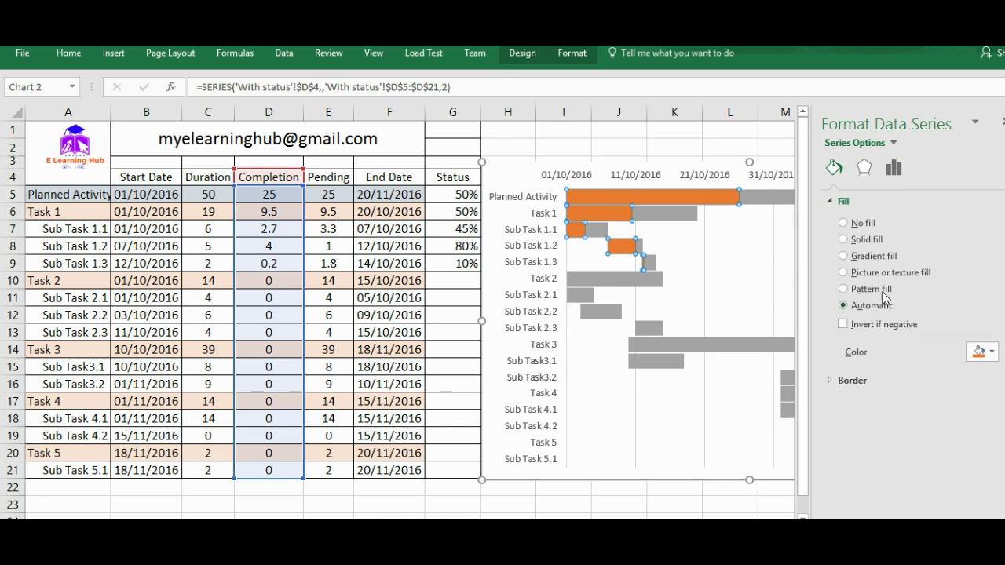
{"action": "left_click", "coordinate": [877, 274]}
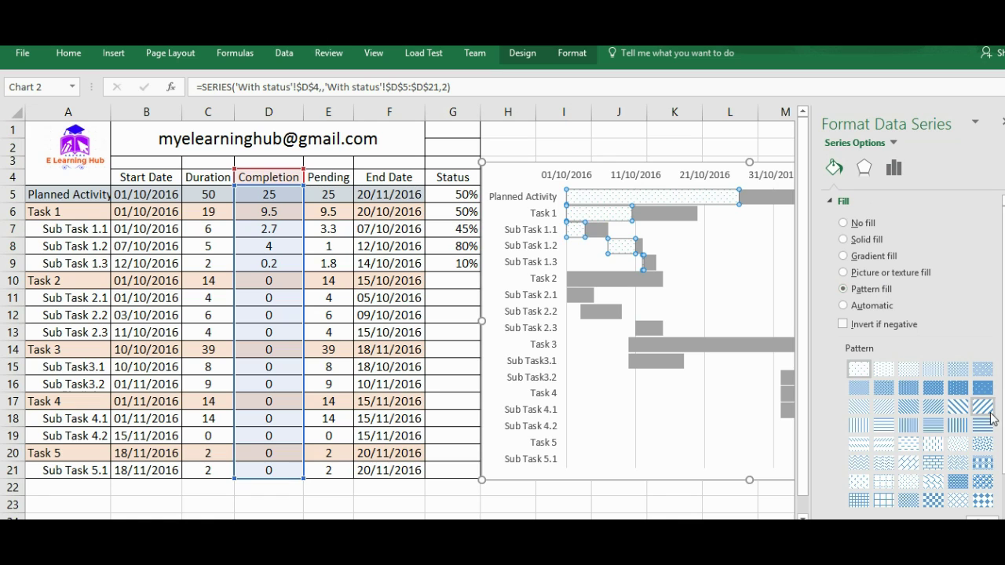
{"action": "left_click", "coordinate": [987, 391]}
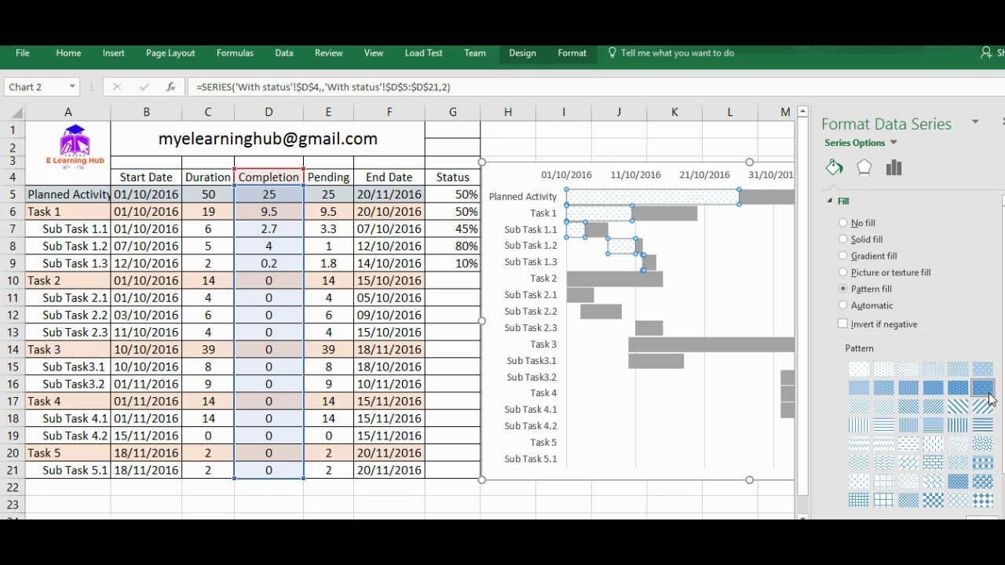
{"action": "left_click", "coordinate": [731, 302]}
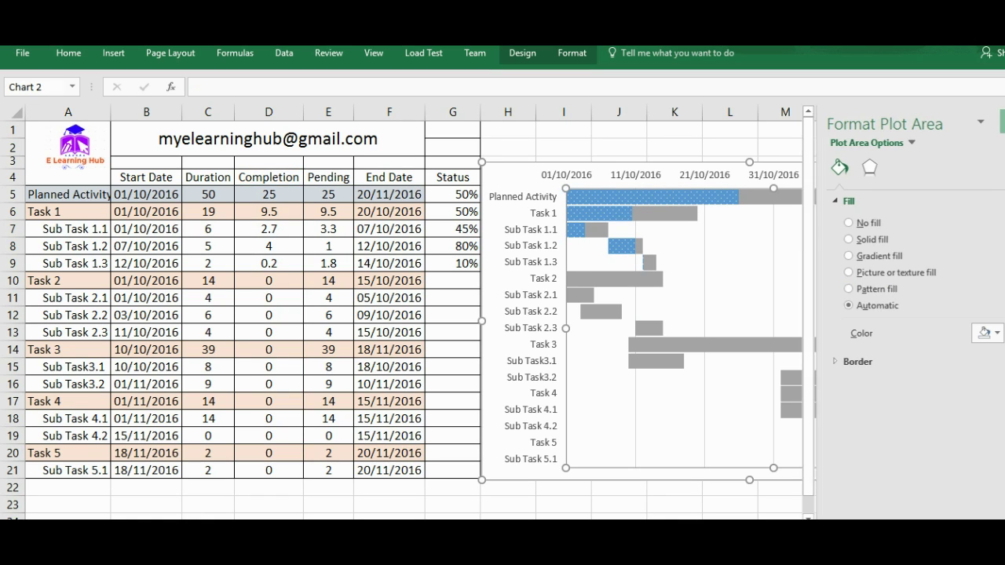
Give the Pending series a solid fill in the darkest shade of theme blue.
{"action": "left_click", "coordinate": [1002, 122]}
{"action": "left_click", "coordinate": [790, 206]}
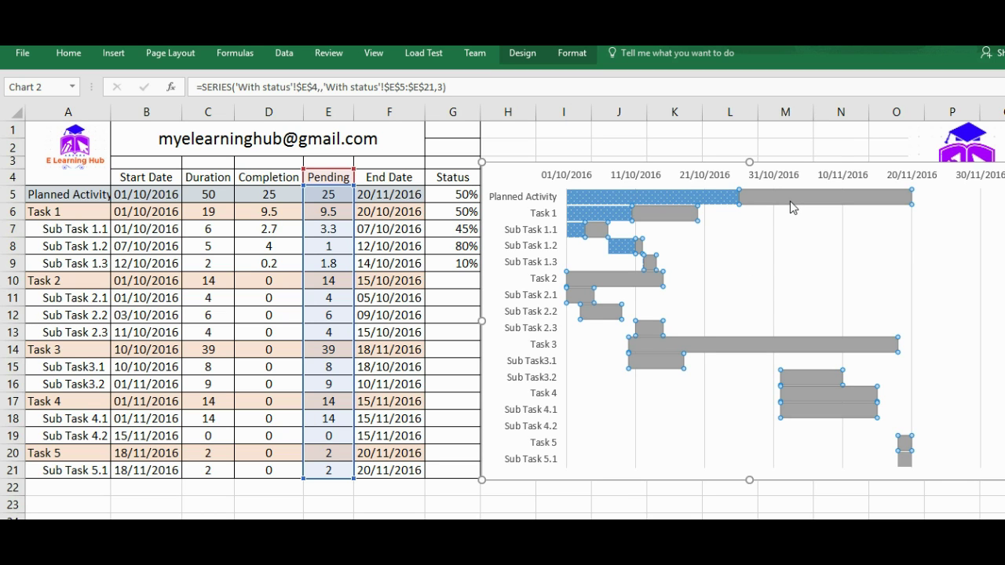
{"action": "right_click", "coordinate": [792, 205]}
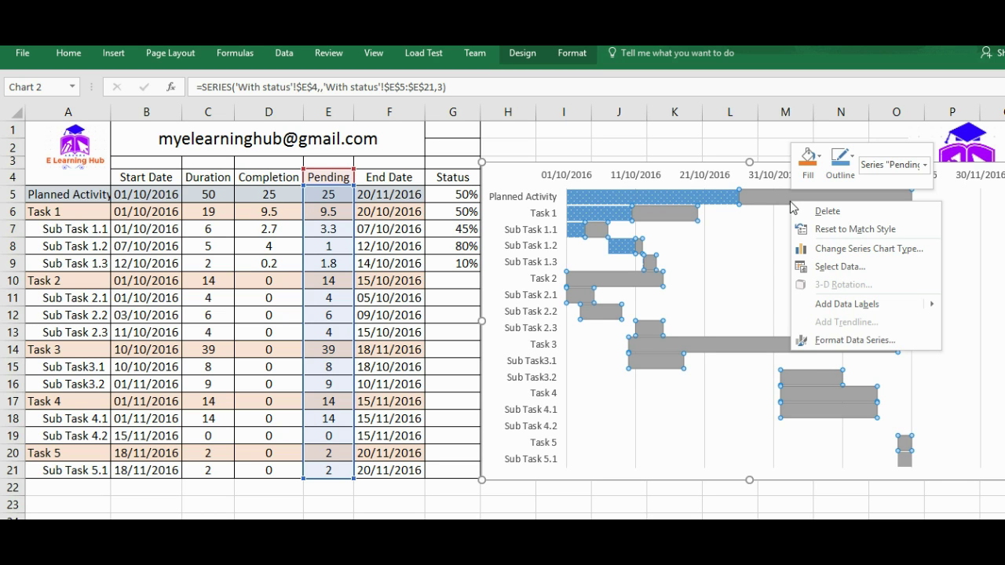
{"action": "left_click", "coordinate": [820, 344]}
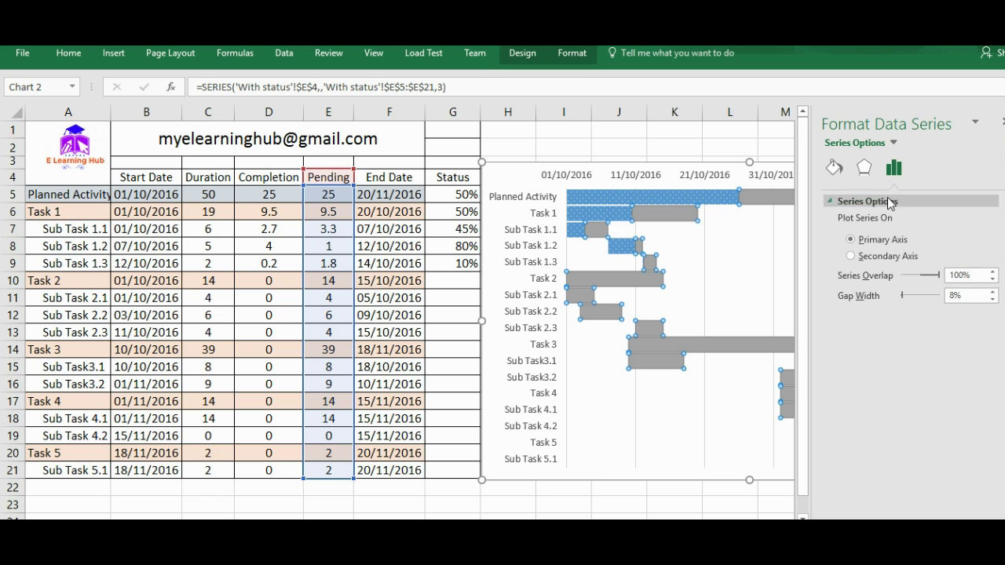
{"action": "left_click", "coordinate": [833, 166]}
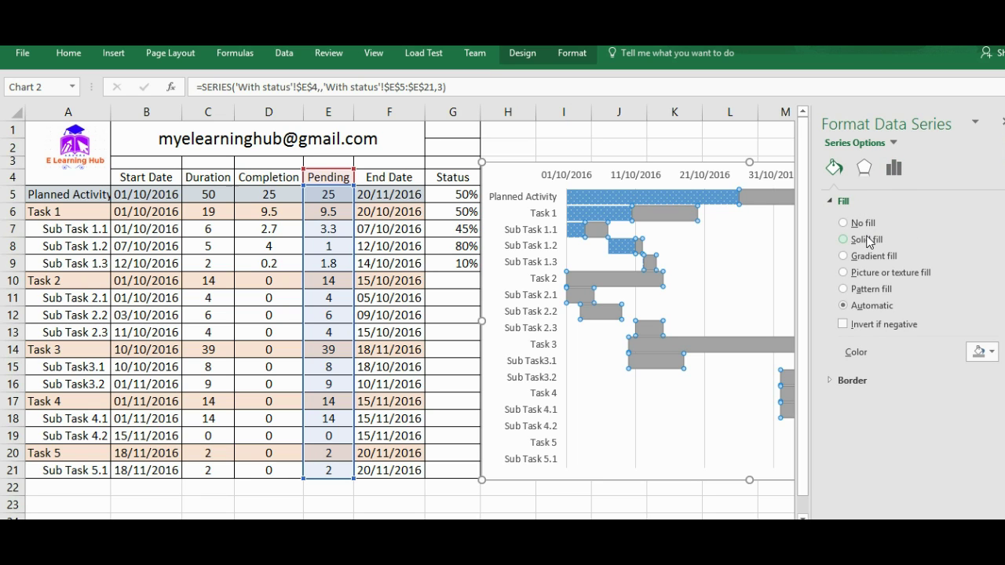
{"action": "left_click", "coordinate": [866, 240]}
{"action": "left_click", "coordinate": [983, 357]}
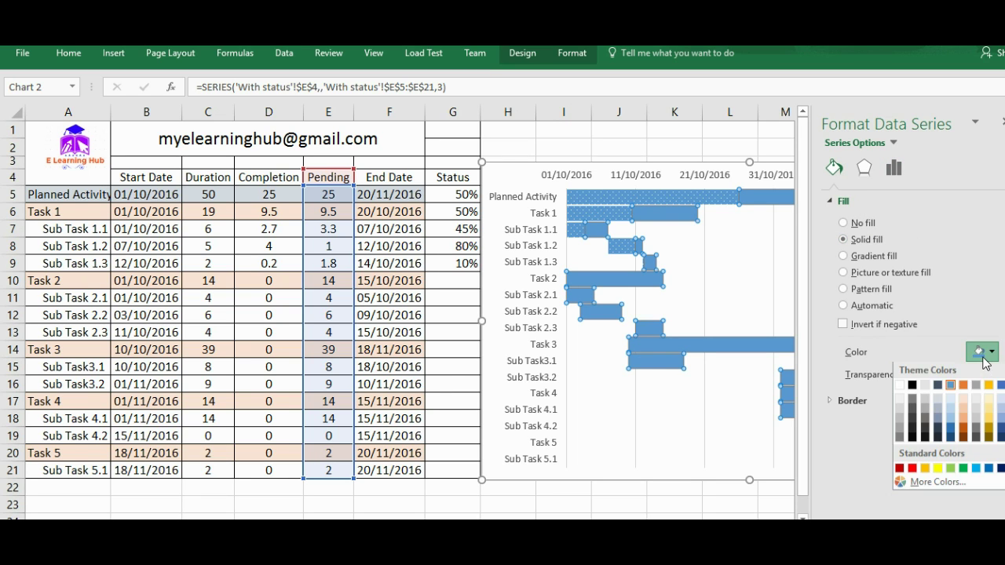
{"action": "left_click", "coordinate": [1002, 436]}
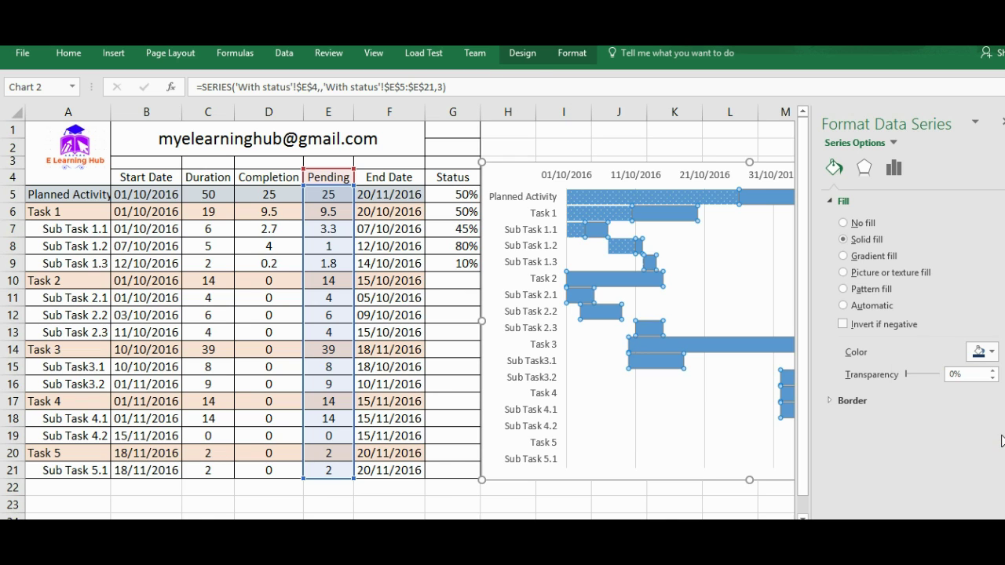
Change the Completion series' pattern to the confetti-like one at the end of the fifth row, with a yellow foreground.
{"action": "left_click", "coordinate": [724, 200]}
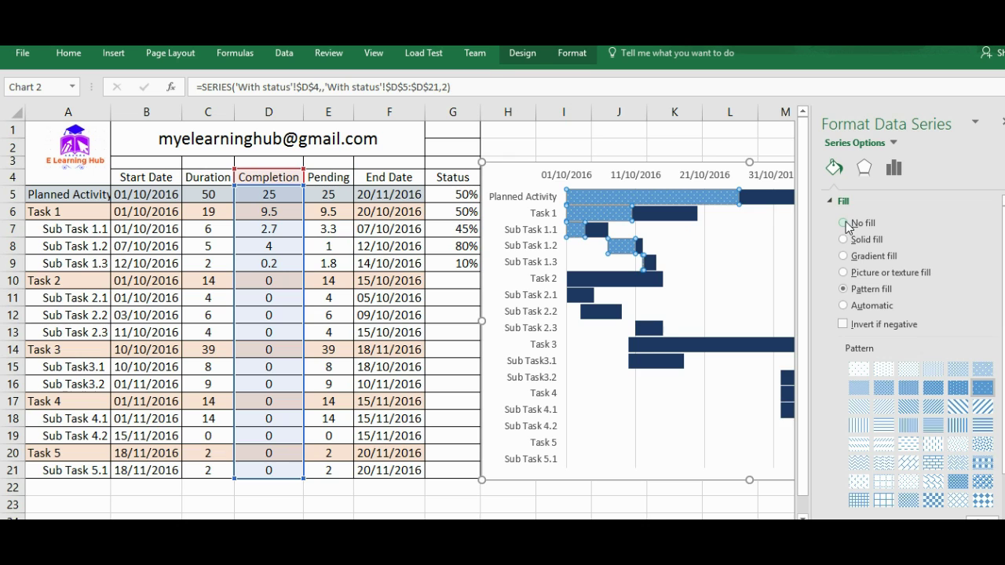
{"action": "left_click", "coordinate": [982, 445]}
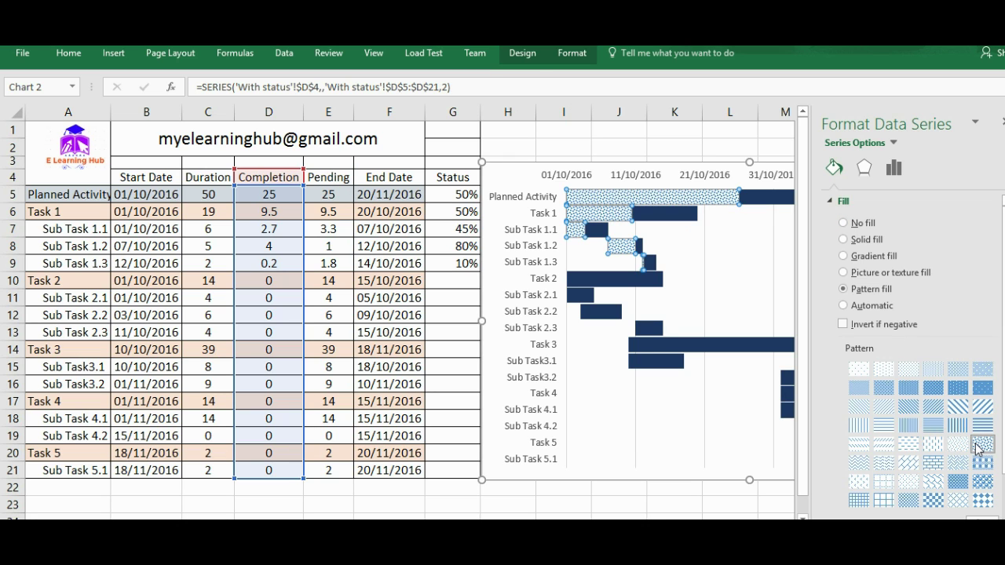
{"action": "scroll", "coordinate": [940, 285], "scroll_direction": "down", "scroll_amount": 2}
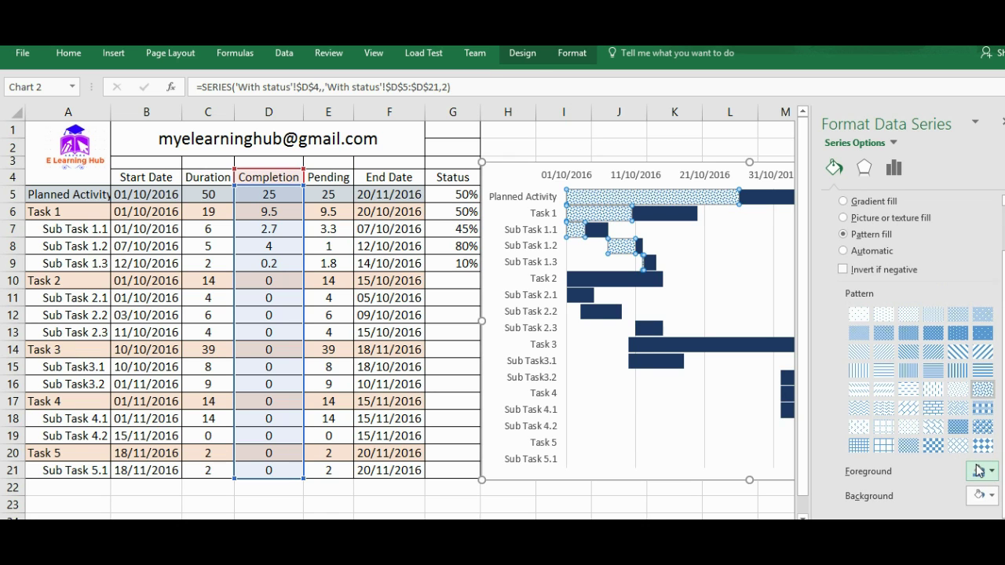
{"action": "left_click", "coordinate": [991, 472]}
{"action": "left_click", "coordinate": [937, 438]}
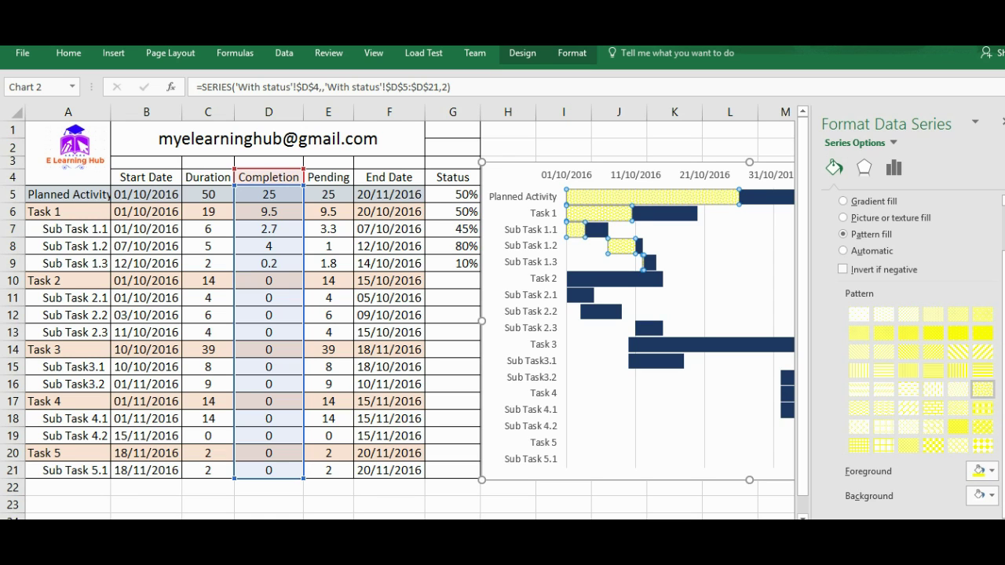
{"action": "left_click", "coordinate": [1001, 122]}
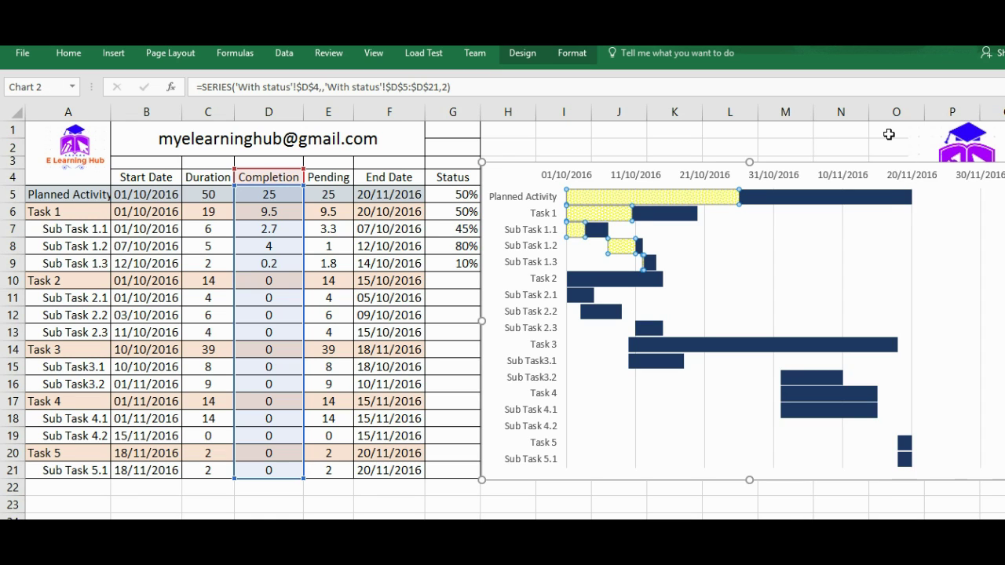
Widen the chart by extending its outer edge to about column S.
{"action": "left_click", "coordinate": [890, 133]}
{"action": "left_click_drag", "start_coordinate": [640, 518], "coordinate": [649, 518]}
{"action": "left_click", "coordinate": [799, 267]}
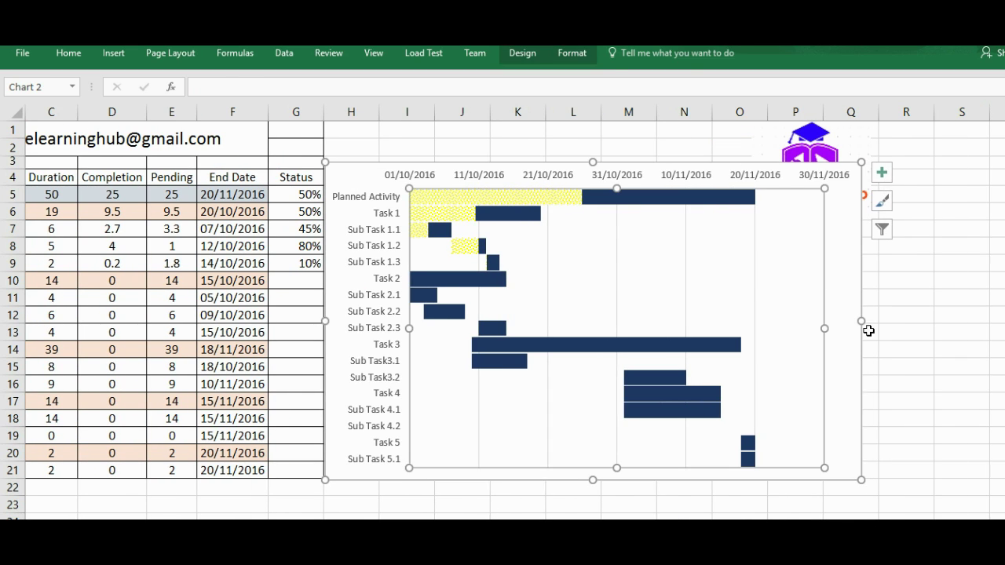
{"action": "left_click_drag", "start_coordinate": [865, 324], "coordinate": [969, 321]}
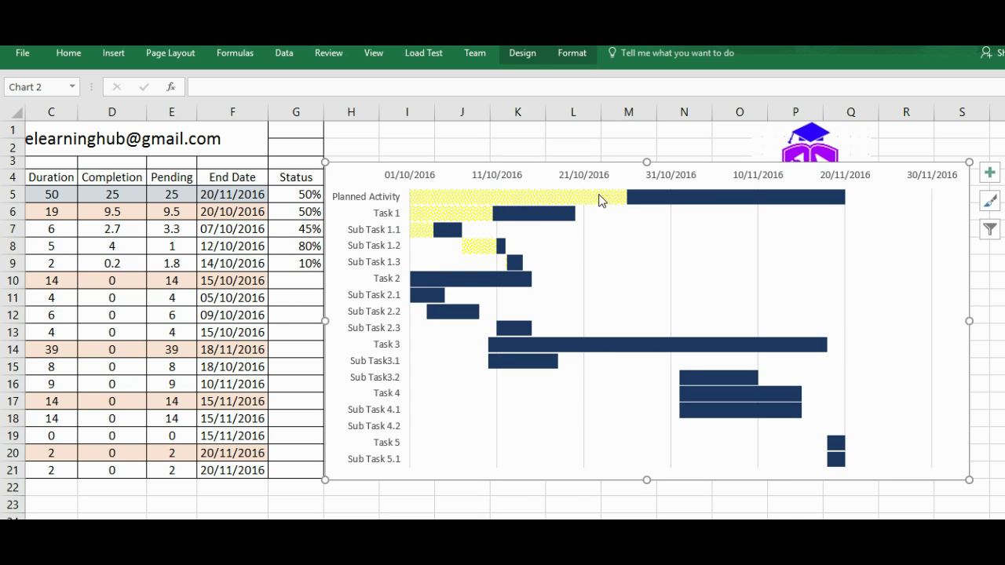
{"action": "left_click", "coordinate": [517, 203]}
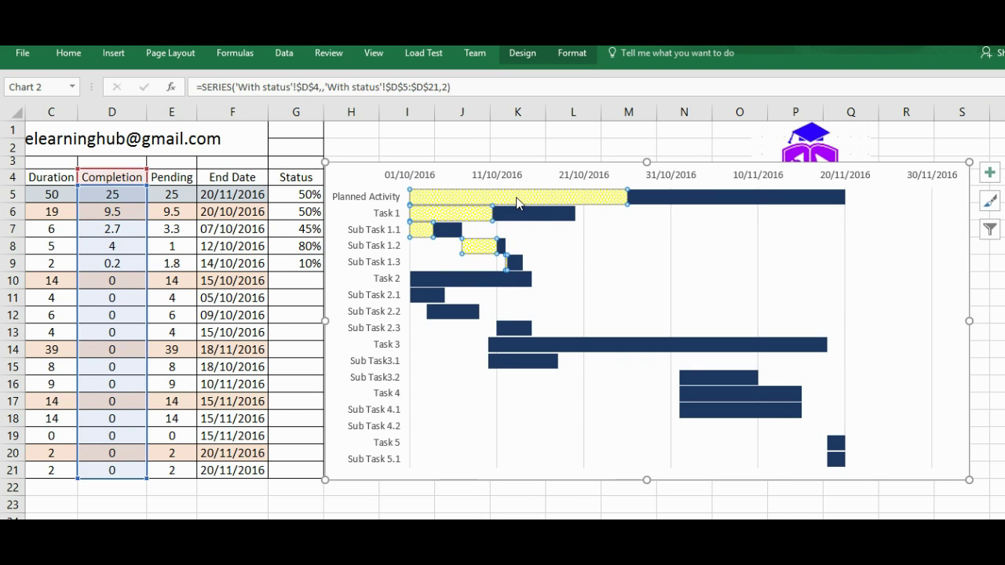
{"action": "left_click", "coordinate": [449, 374]}
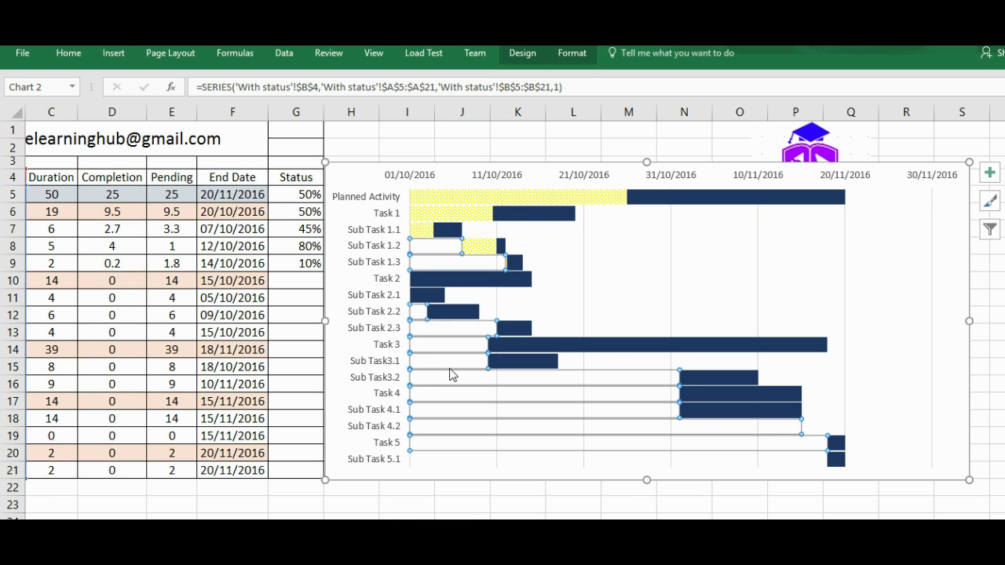
{"action": "left_click", "coordinate": [884, 311]}
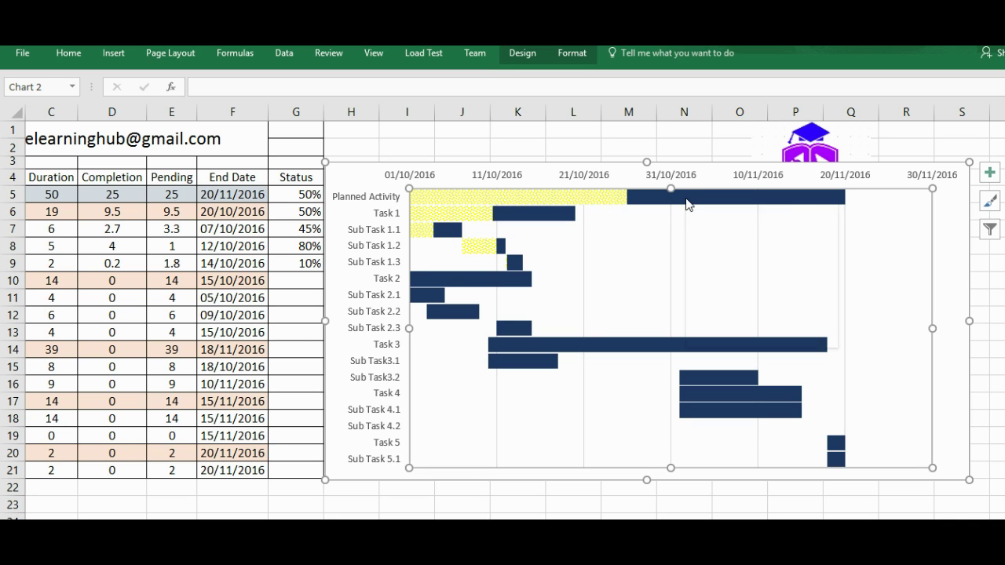
Add data labels to the Pending series and colour the label text white.
{"action": "right_click", "coordinate": [687, 203]}
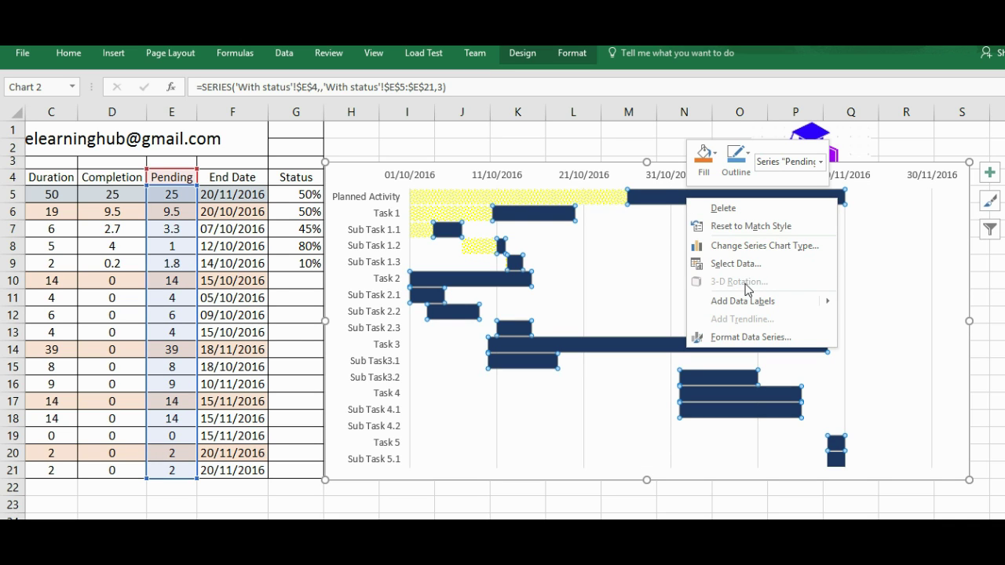
{"action": "mouse_move", "coordinate": [753, 302]}
{"action": "left_click", "coordinate": [864, 305]}
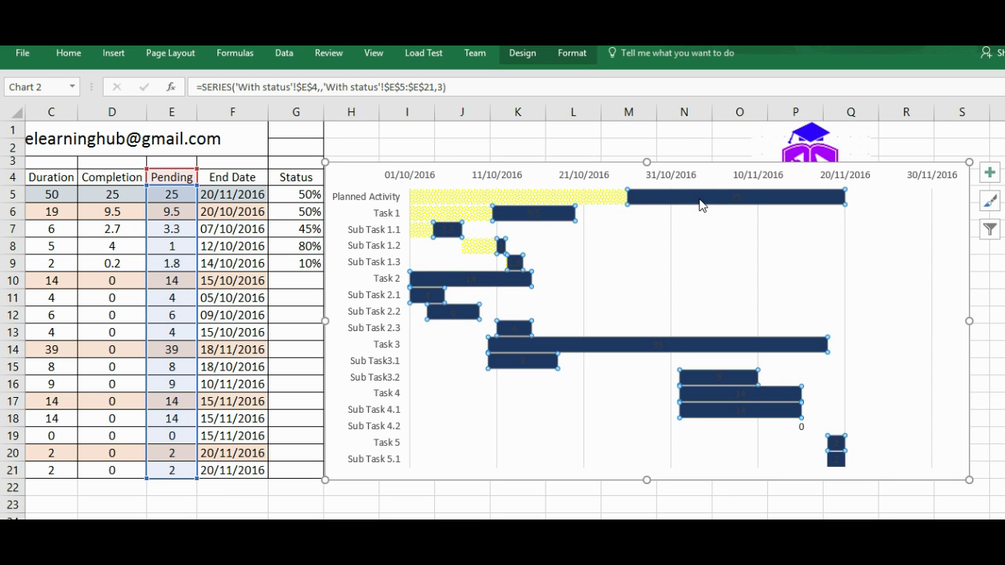
{"action": "left_click", "coordinate": [699, 199]}
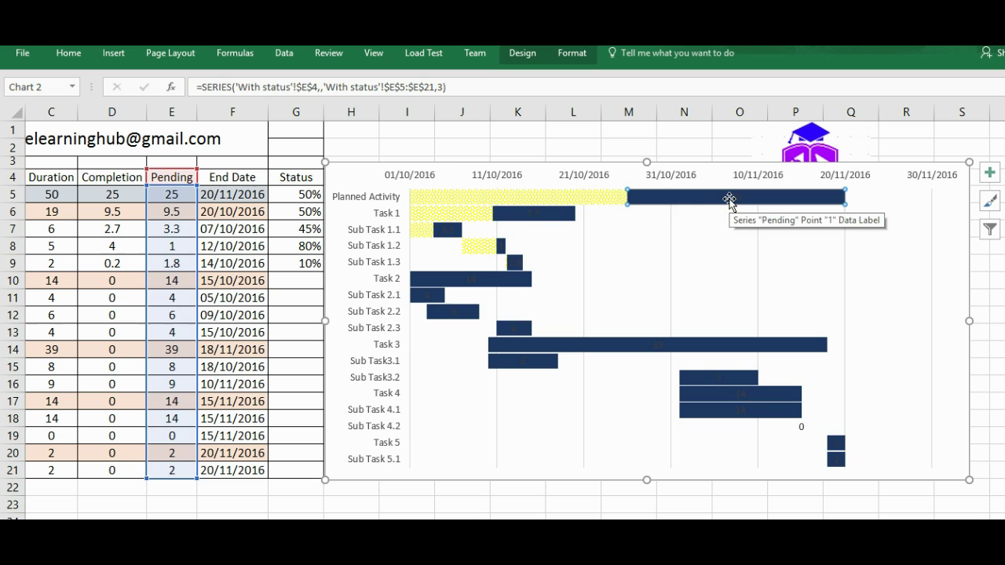
{"action": "left_click", "coordinate": [729, 201]}
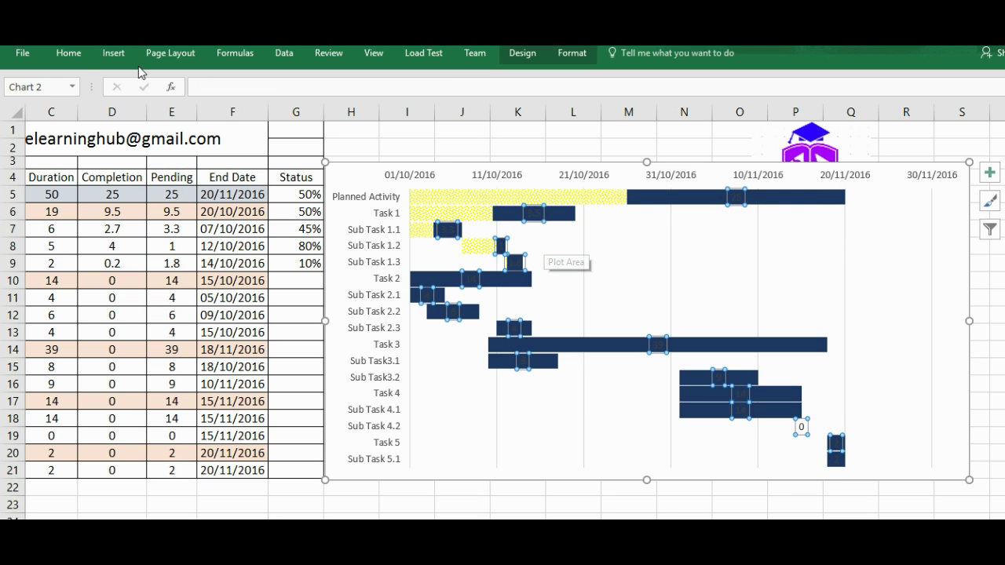
{"action": "left_click", "coordinate": [69, 53]}
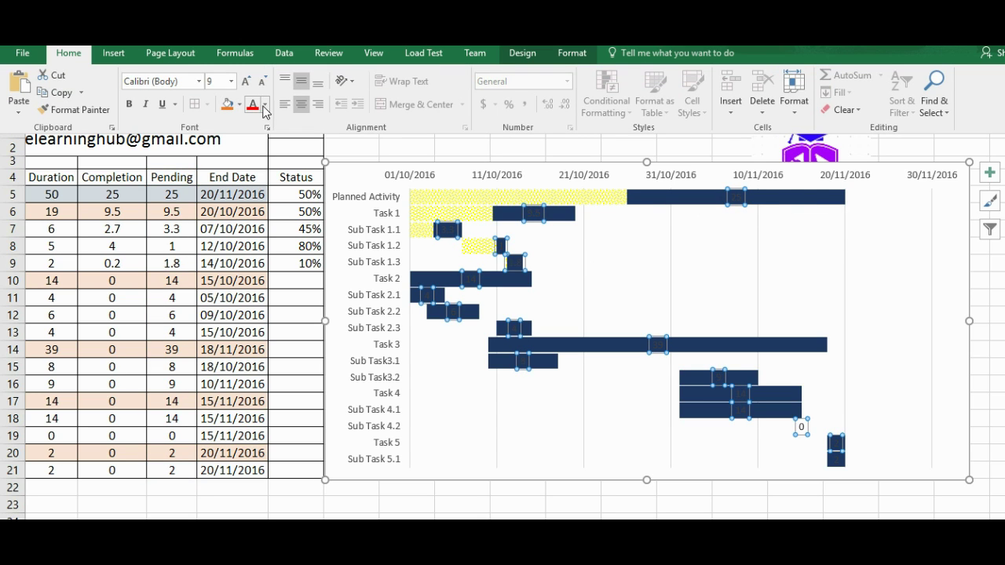
{"action": "left_click", "coordinate": [265, 105]}
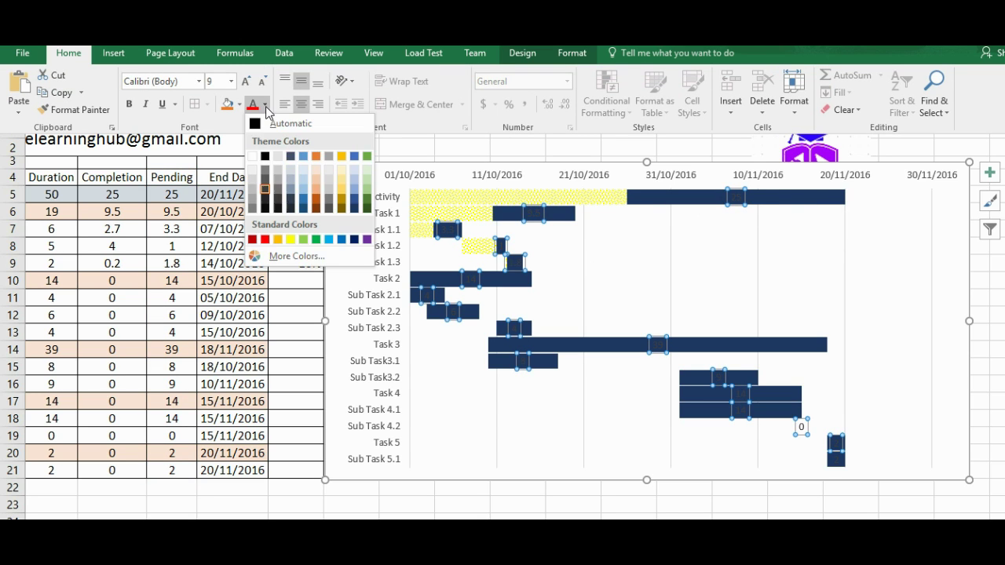
{"action": "left_click", "coordinate": [254, 157]}
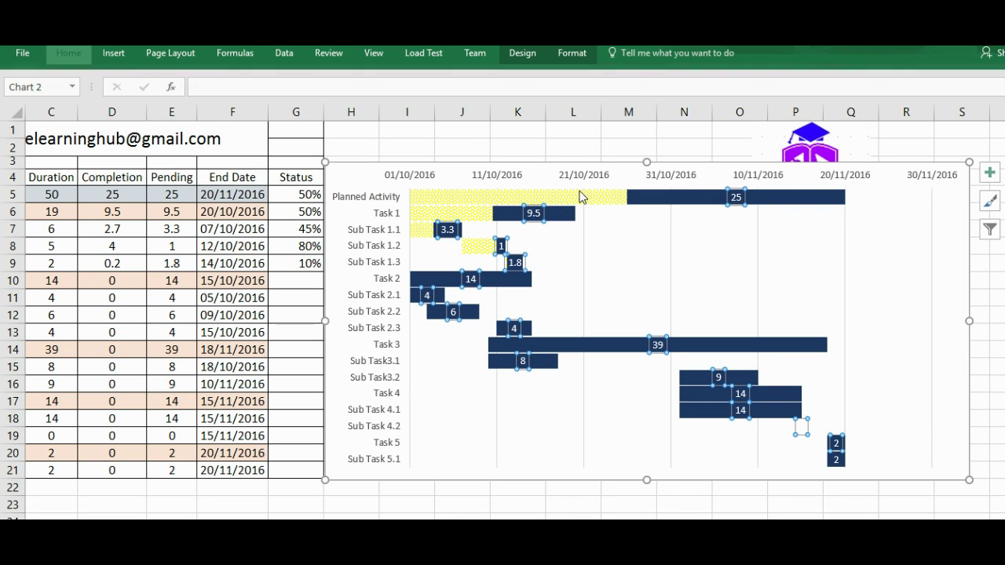
Add data labels to the Completion series and deselect the chart.
{"action": "right_click", "coordinate": [579, 197]}
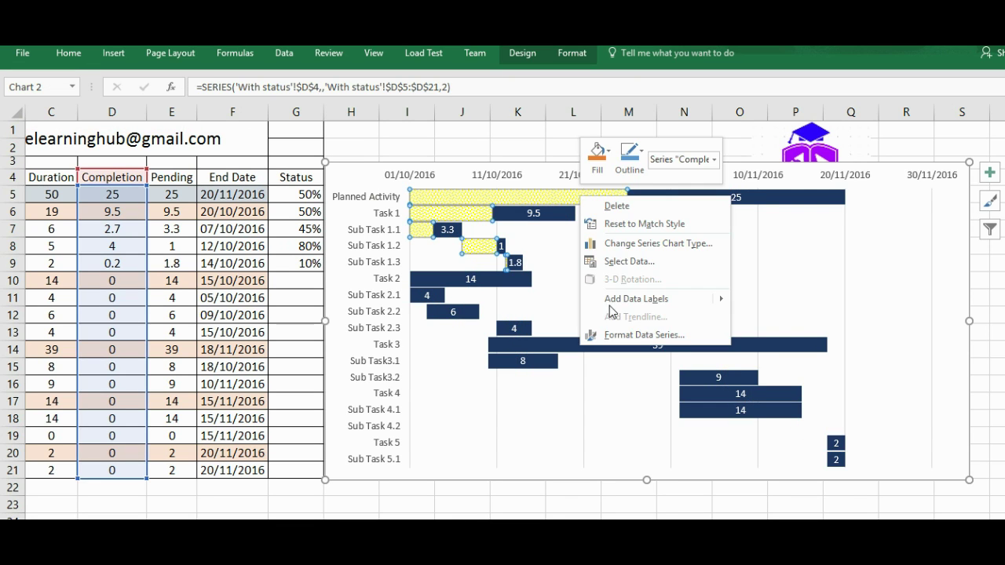
{"action": "mouse_move", "coordinate": [628, 299]}
{"action": "left_click", "coordinate": [787, 299]}
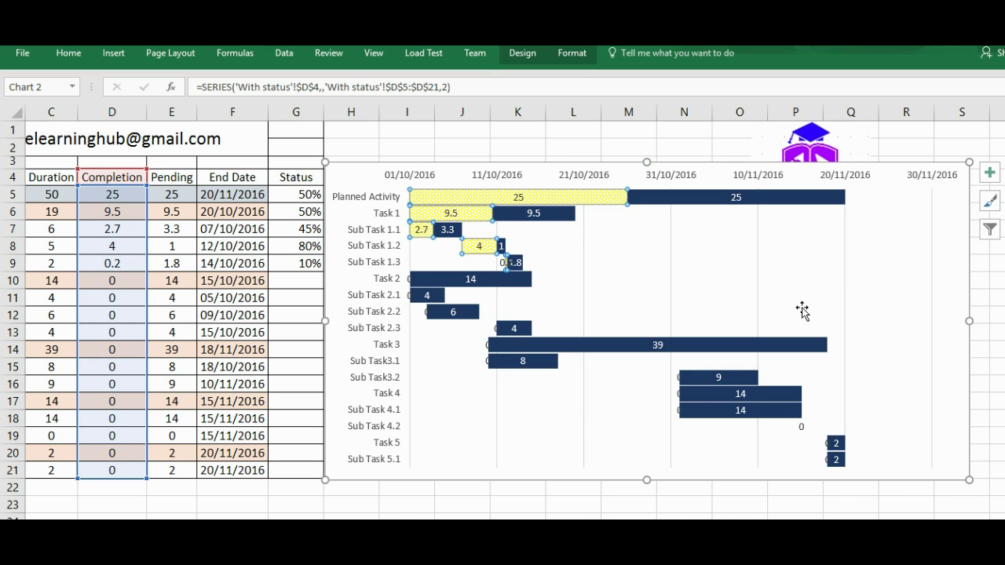
{"action": "left_click", "coordinate": [654, 269]}
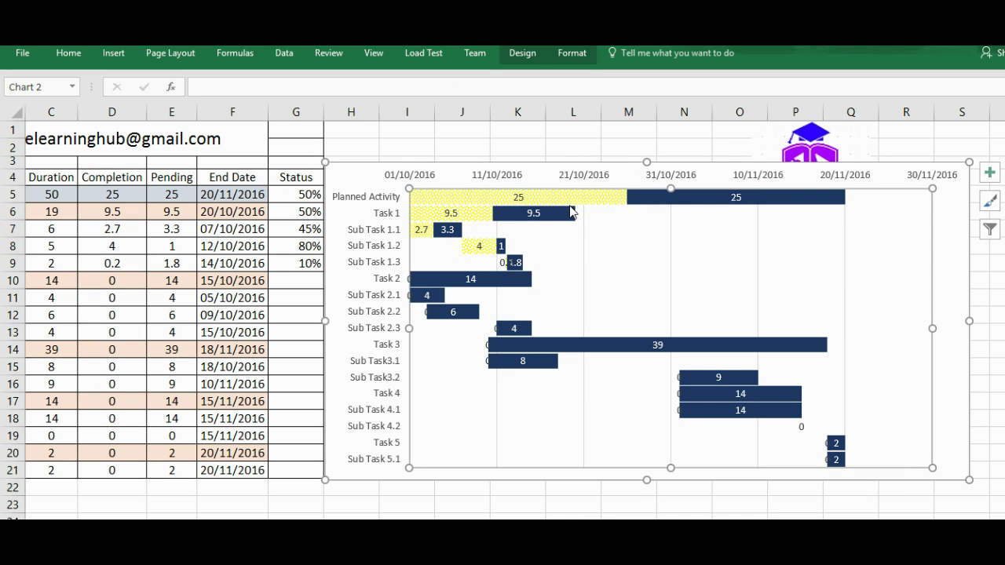
{"action": "left_click", "coordinate": [559, 146]}
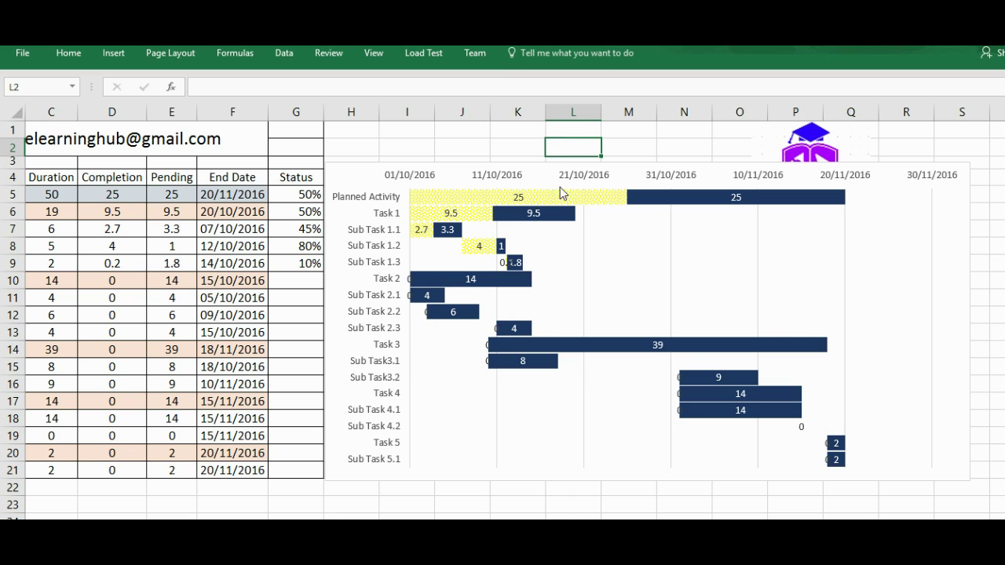
{"action": "mouse_move", "coordinate": [492, 202]}
{"action": "mouse_move", "coordinate": [704, 200]}
{"action": "mouse_move", "coordinate": [747, 205]}
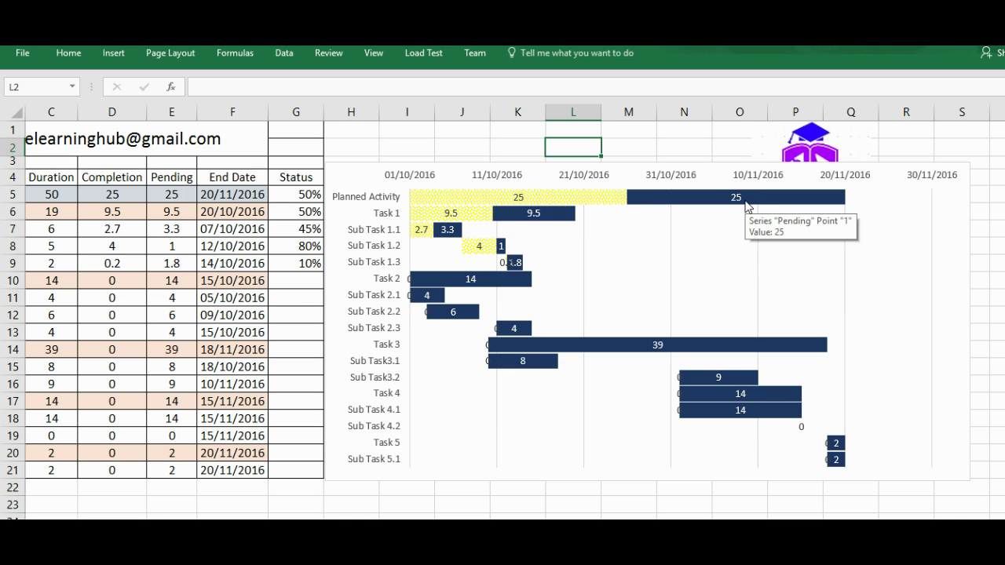
Enter the Status percentages for Task 2 and Sub Tasks 2.1 to 2.3 in G10:G13: 50%, 210%, 45% and 90%.
{"action": "left_click", "coordinate": [306, 286]}
{"action": "type", "text": "50"}
{"action": "key", "text": "Return"}
{"action": "type", "text": "210"}
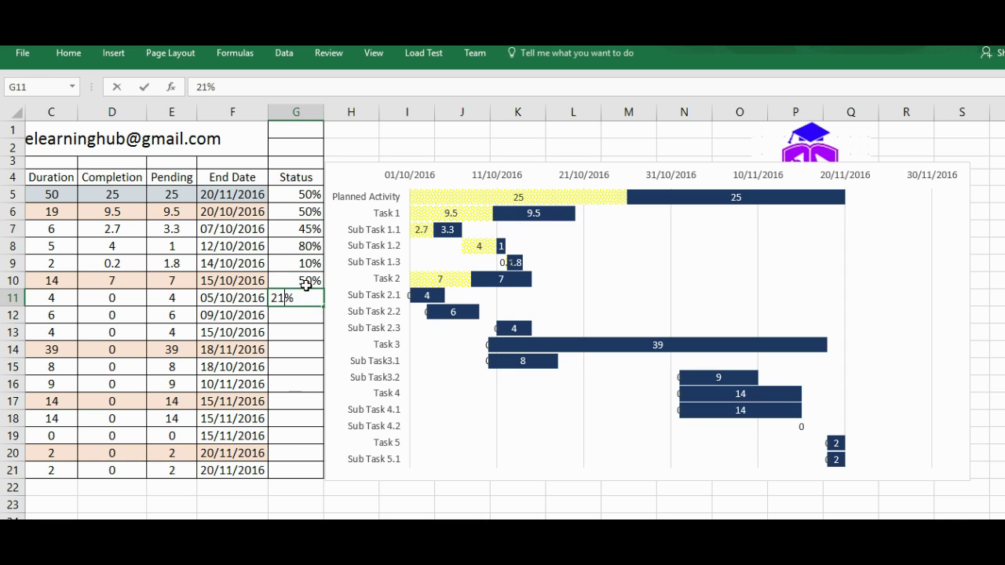
{"action": "key", "text": "Return"}
{"action": "type", "text": "45"}
{"action": "key", "text": "Return"}
{"action": "type", "text": "9"}
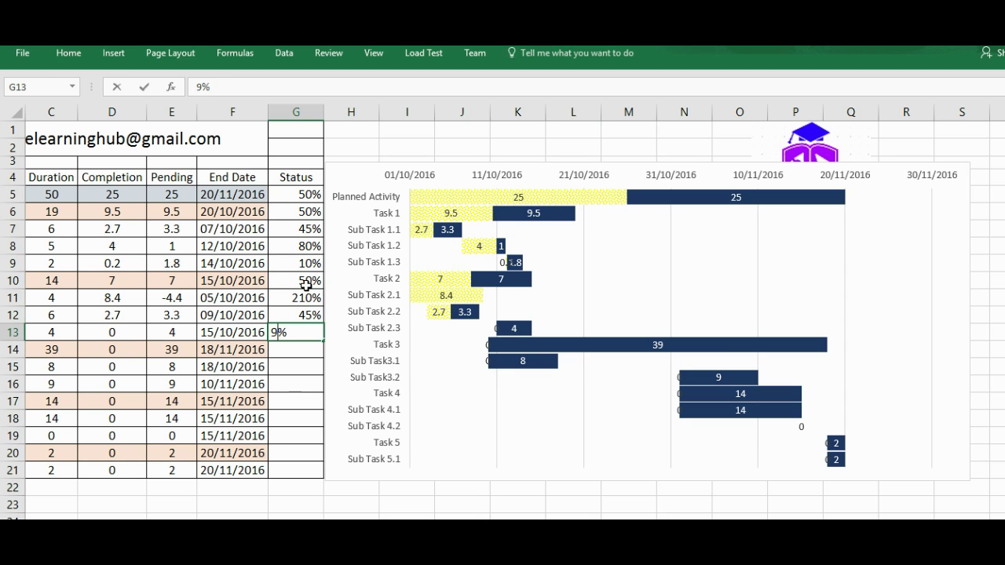
{"action": "type", "text": "0"}
{"action": "key", "text": "Return"}
Enter the Status percentages for Task 3 and its two sub tasks in G14:G16: 36%, 25% and 12%.
{"action": "type", "text": "36"}
{"action": "key", "text": "Return"}
{"action": "type", "text": "25"}
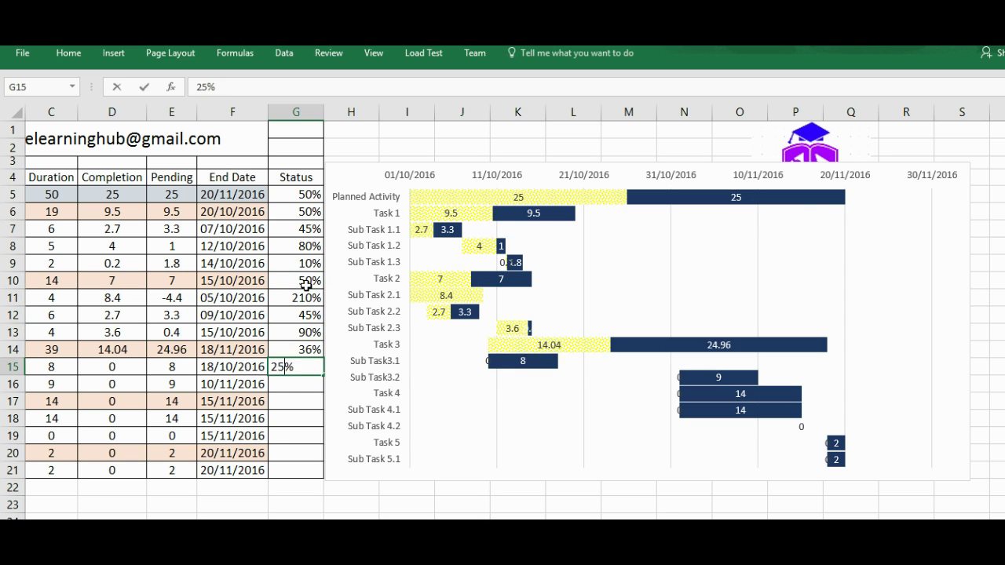
{"action": "key", "text": "Return"}
{"action": "type", "text": "12"}
{"action": "key", "text": "Return"}
Enter the Status percentages for Task 4 and its two sub tasks in G17:G19: 53%, 65% and 20%.
{"action": "type", "text": "53"}
{"action": "key", "text": "Return"}
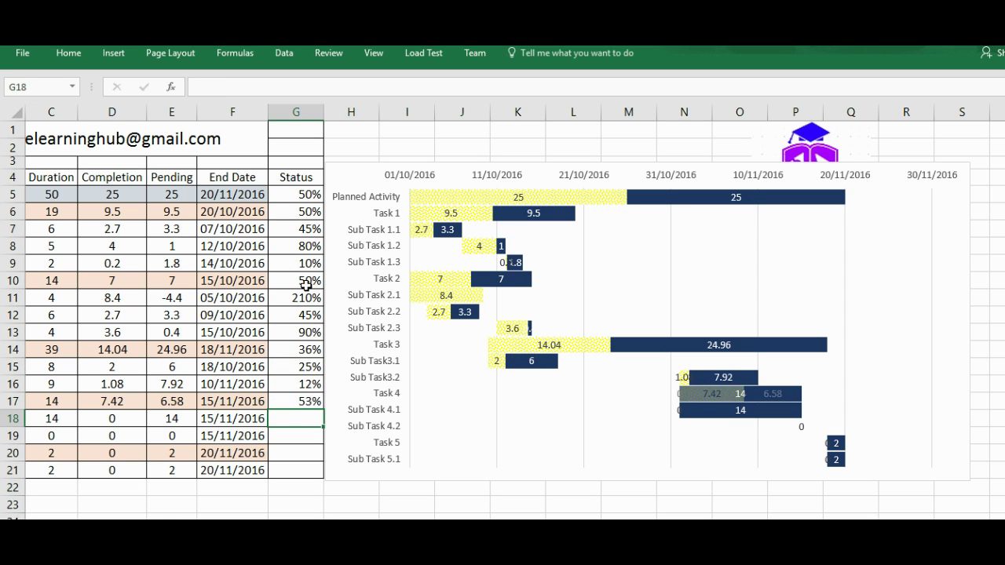
{"action": "type", "text": "65"}
{"action": "key", "text": "Return"}
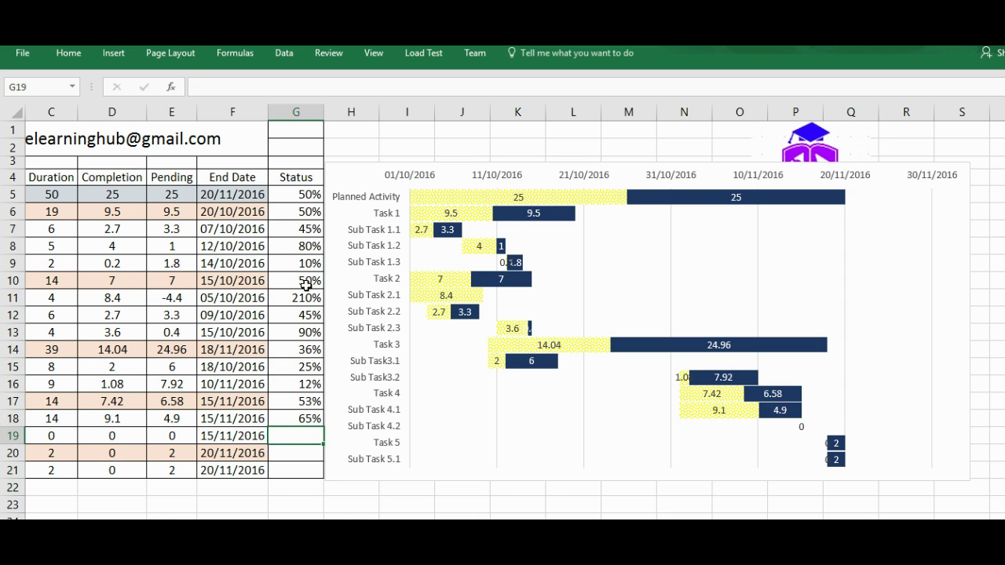
{"action": "type", "text": "20"}
{"action": "key", "text": "Return"}
Enter the Status percentages for Task 5 and Sub Task 5.1 in G20:G21: 14% and 2%.
{"action": "type", "text": "14"}
{"action": "key", "text": "Return"}
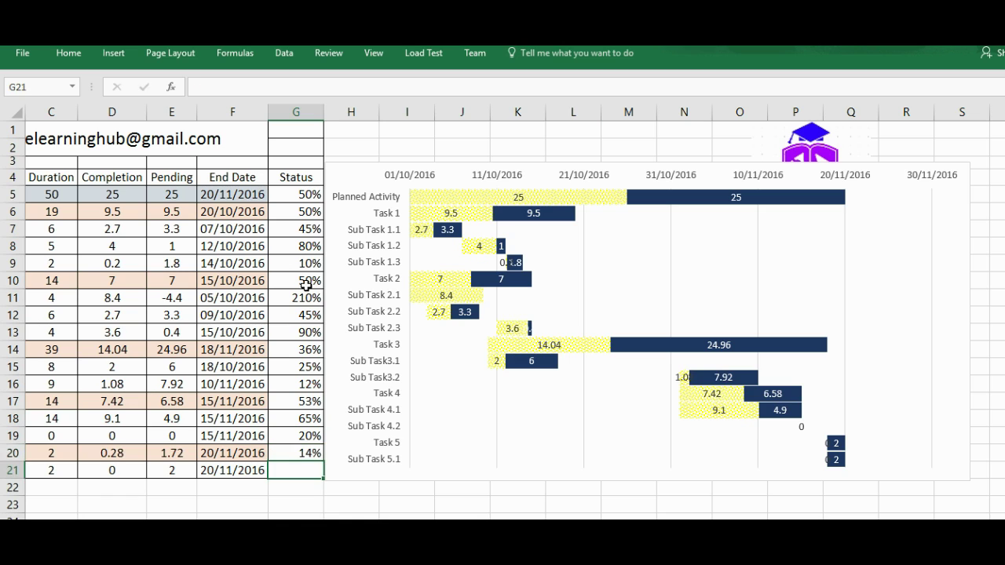
{"action": "type", "text": "2"}
{"action": "key", "text": "Return"}
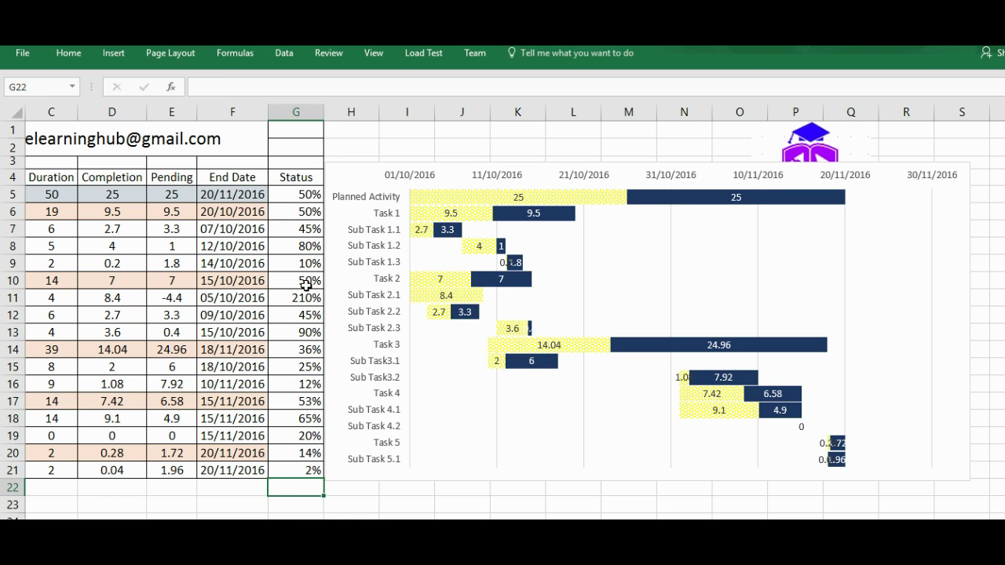
Widen the chart's plot area slightly within the chart frame.
{"action": "left_click", "coordinate": [897, 350]}
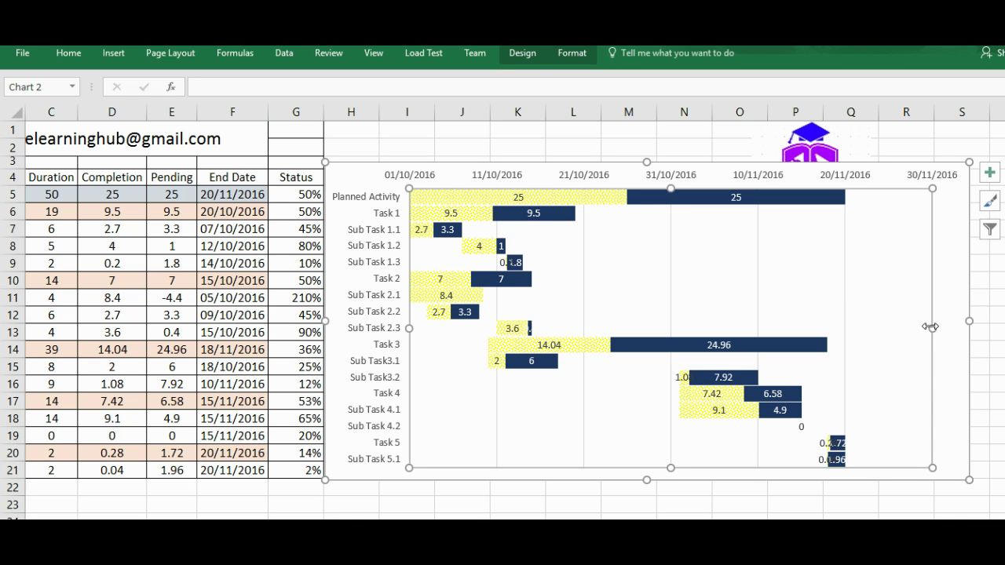
{"action": "left_click_drag", "start_coordinate": [932, 325], "coordinate": [955, 328]}
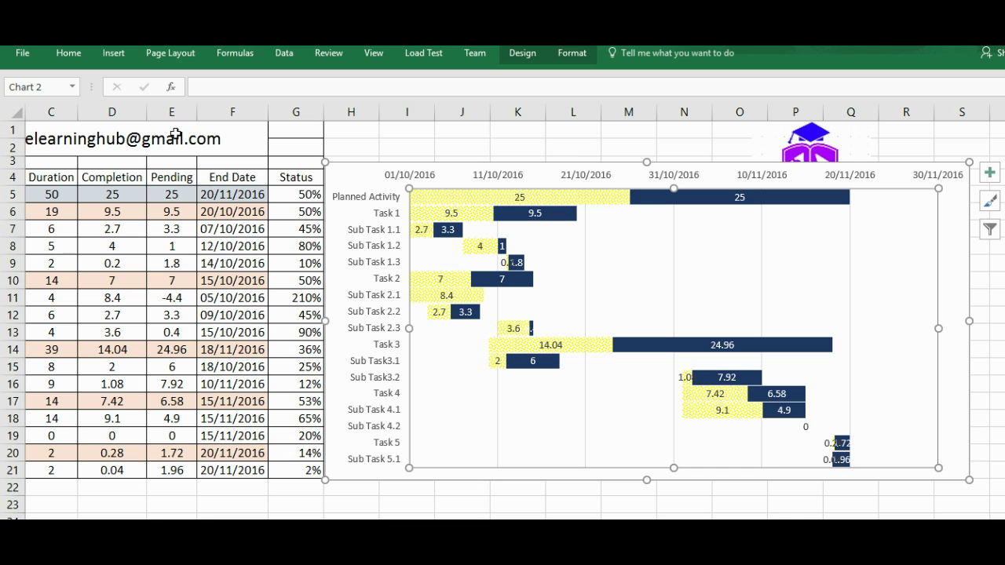
Shrink the Completion and Pending columns to narrow slivers and widen the chart to about column U.
{"action": "left_click_drag", "start_coordinate": [112, 112], "coordinate": [84, 108]}
{"action": "left_click", "coordinate": [168, 246]}
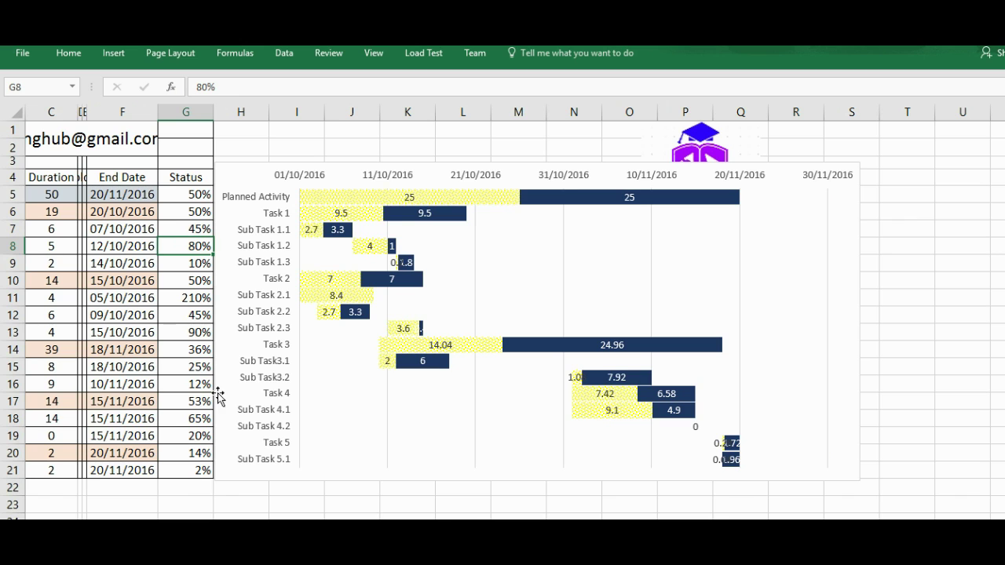
{"action": "left_click", "coordinate": [857, 293]}
{"action": "left_click_drag", "start_coordinate": [859, 317], "coordinate": [960, 322]}
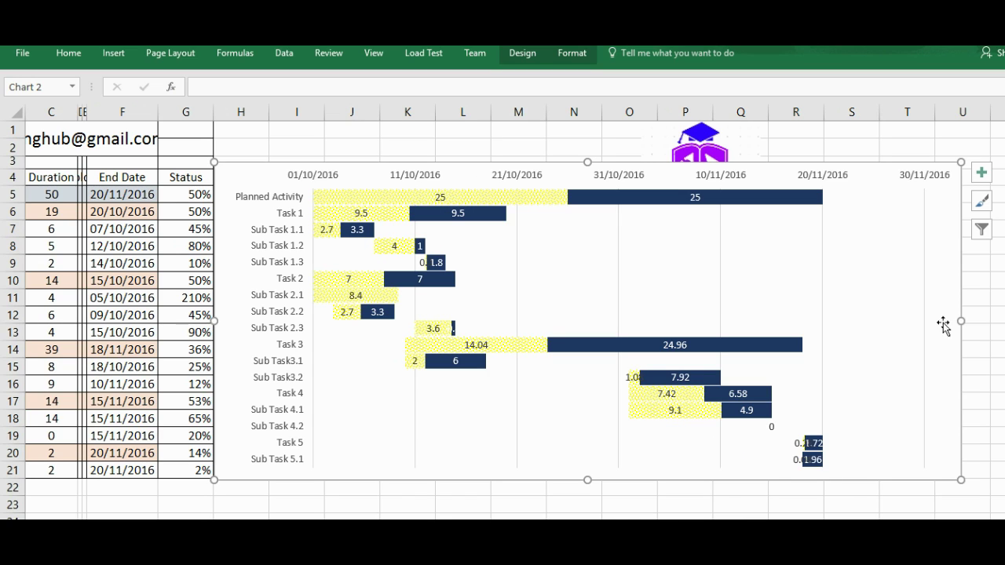